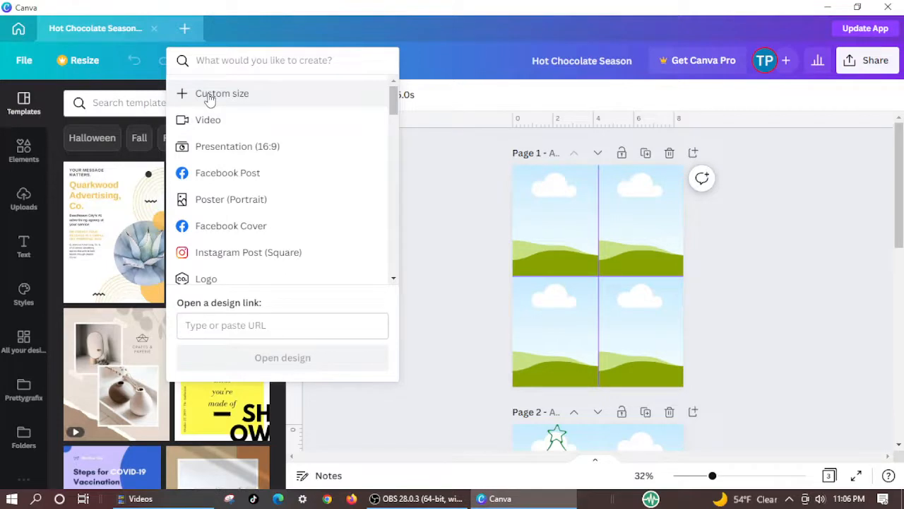
# Create a new custom-size design 8.5 in wide and 11 in high.
pyautogui.click(210, 99)
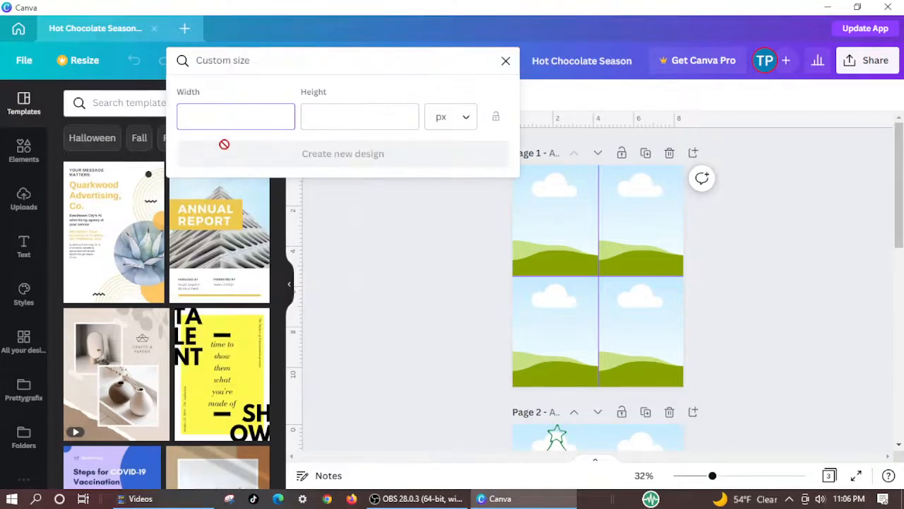
pyautogui.click(461, 117)
pyautogui.click(442, 181)
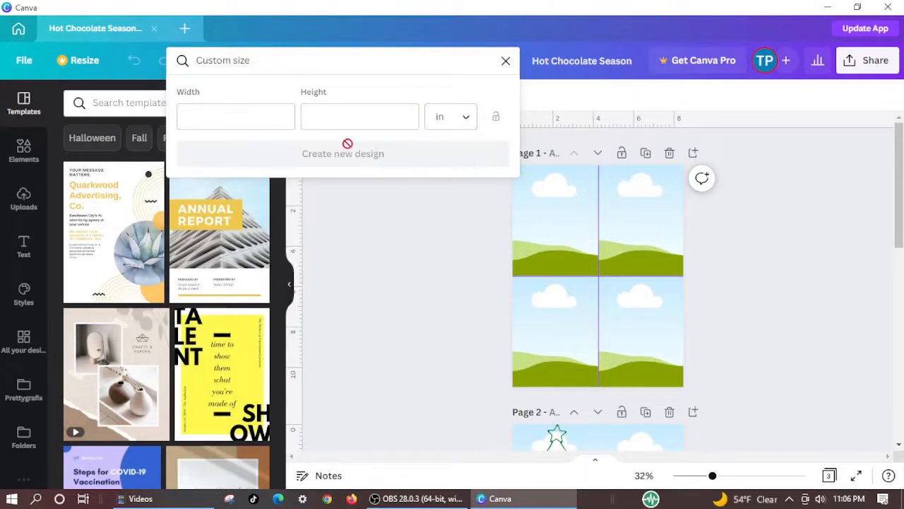
pyautogui.click(262, 115)
pyautogui.write('8.5')
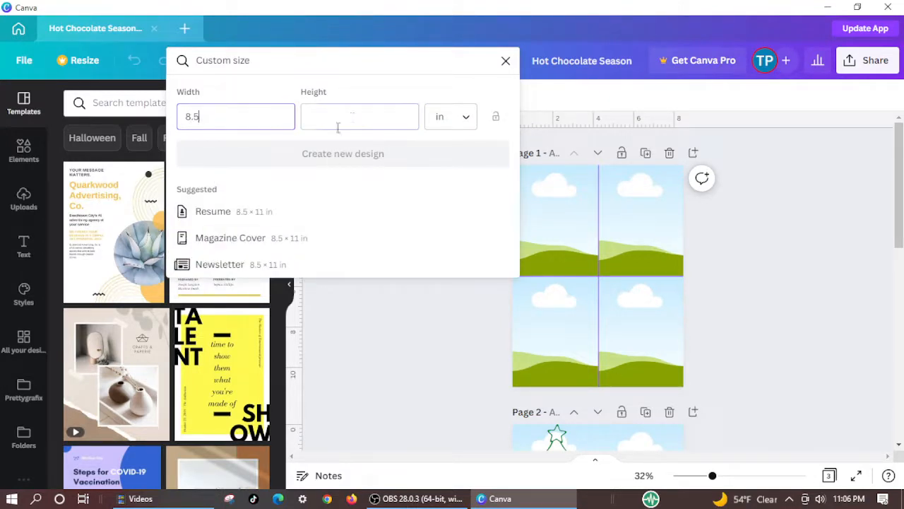
pyautogui.click(359, 113)
pyautogui.write('11')
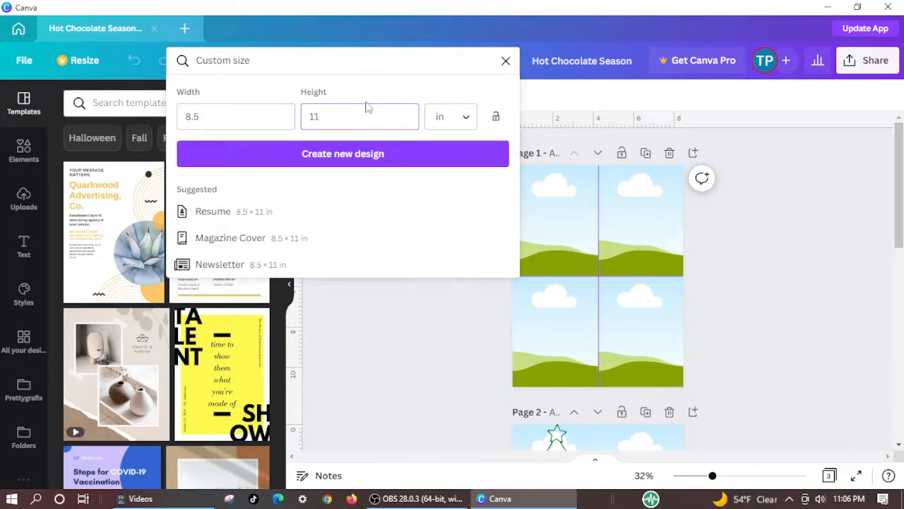
pyautogui.click(337, 159)
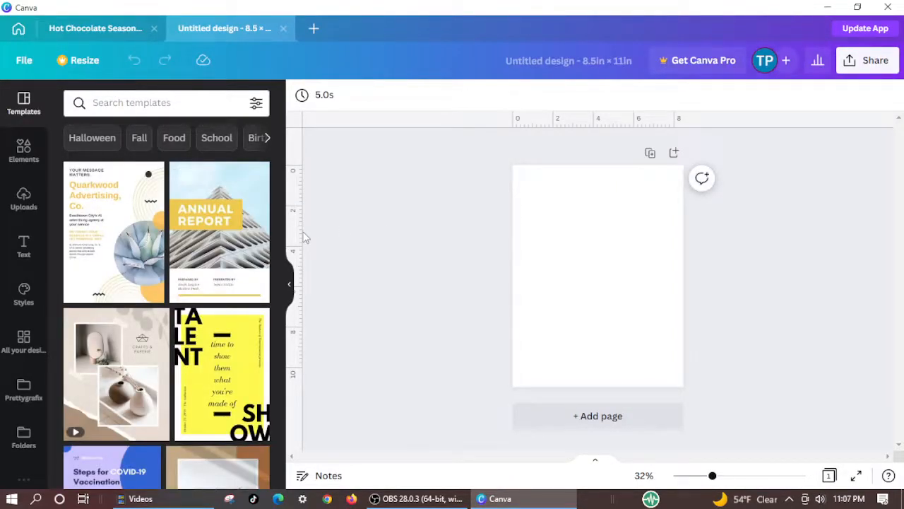
# Add a vertical and a horizontal guide through the page's centre, dividing it into four equal quarters.
pyautogui.moveTo(299, 229); pyautogui.dragTo(598, 248)
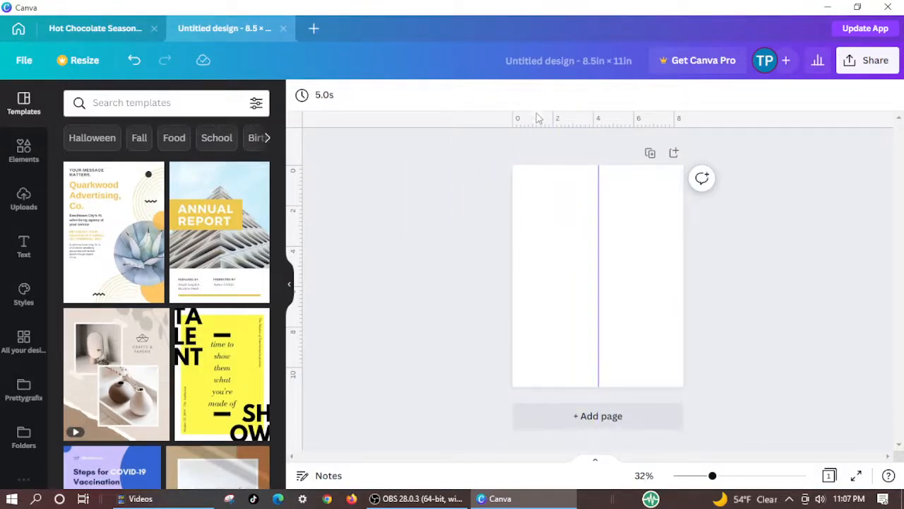
pyautogui.moveTo(538, 123); pyautogui.dragTo(532, 267)
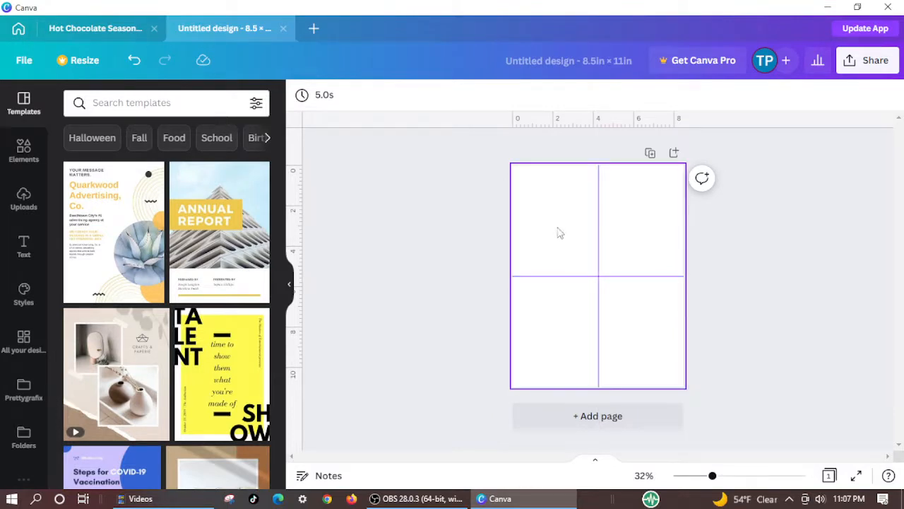
pyautogui.click(536, 239)
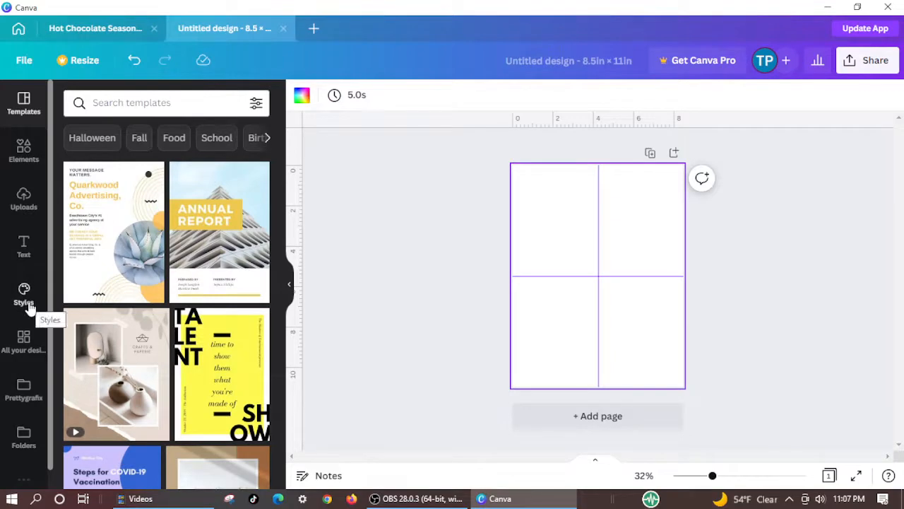
# Add the single-image grid and resize it to fill the page's upper-left quarter, aligned to the guides.
pyautogui.click(23, 150)
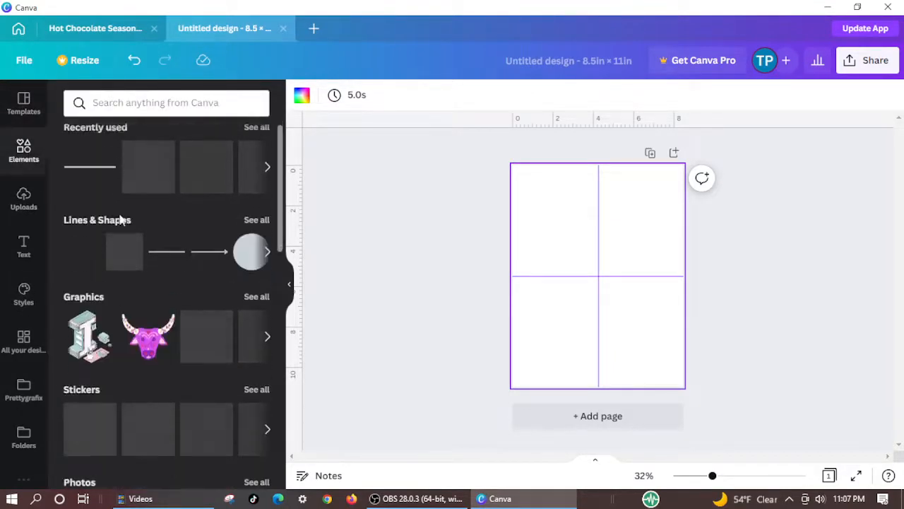
pyautogui.scroll(-10, 120, 221)
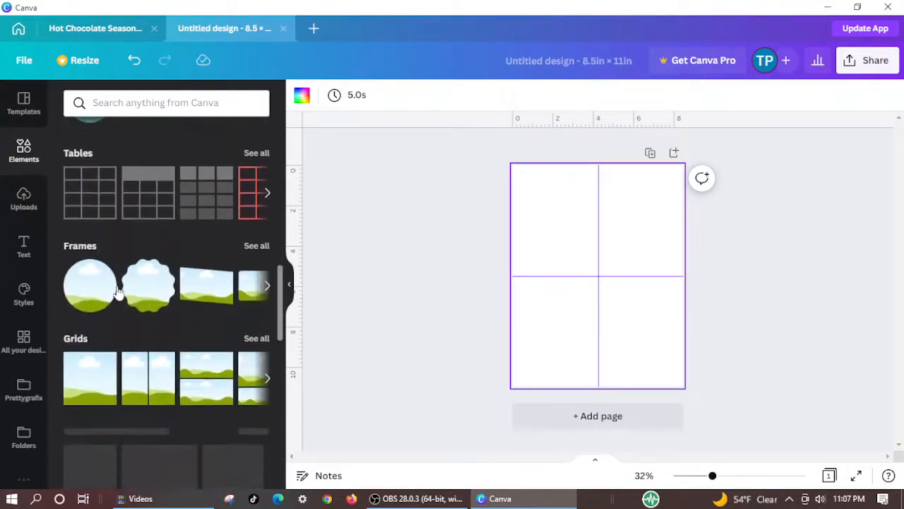
pyautogui.scroll(-1, 92, 332)
pyautogui.click(84, 308)
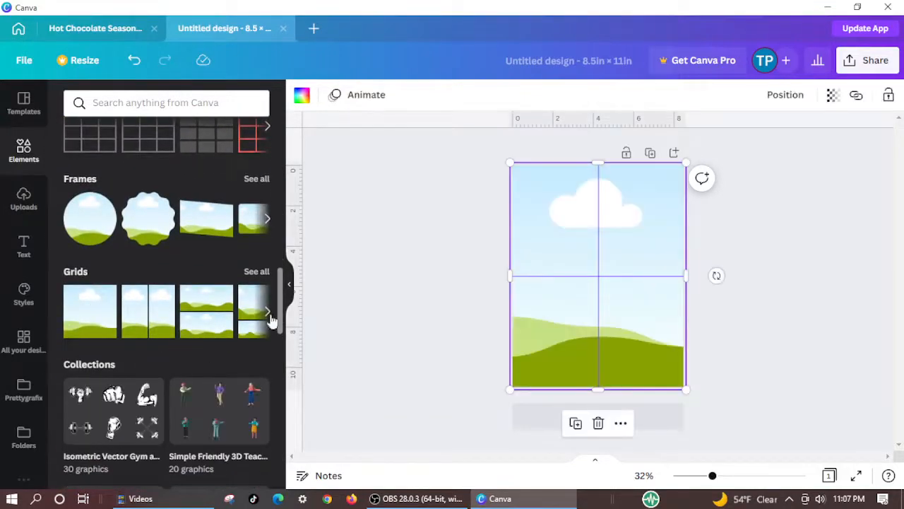
pyautogui.moveTo(686, 388); pyautogui.dragTo(599, 274)
pyautogui.moveTo(510, 162); pyautogui.dragTo(510, 162)
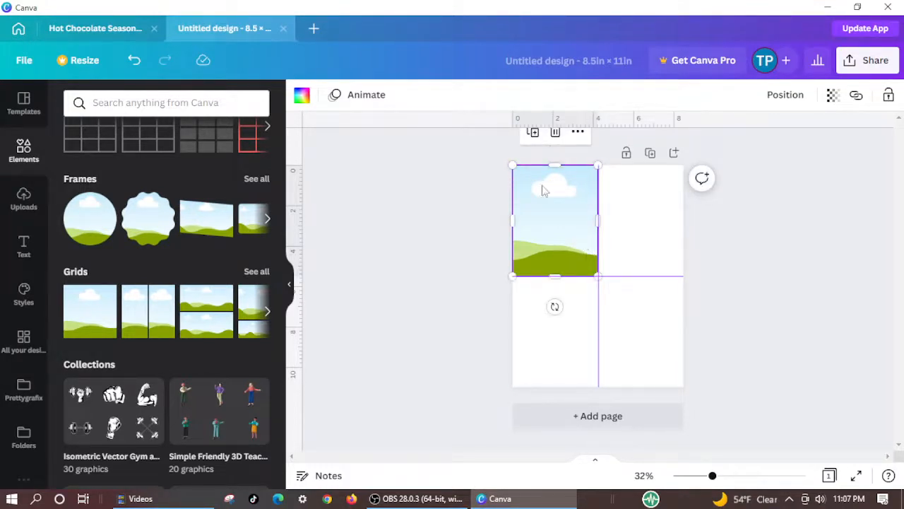
pyautogui.click(638, 231)
pyautogui.click(553, 246)
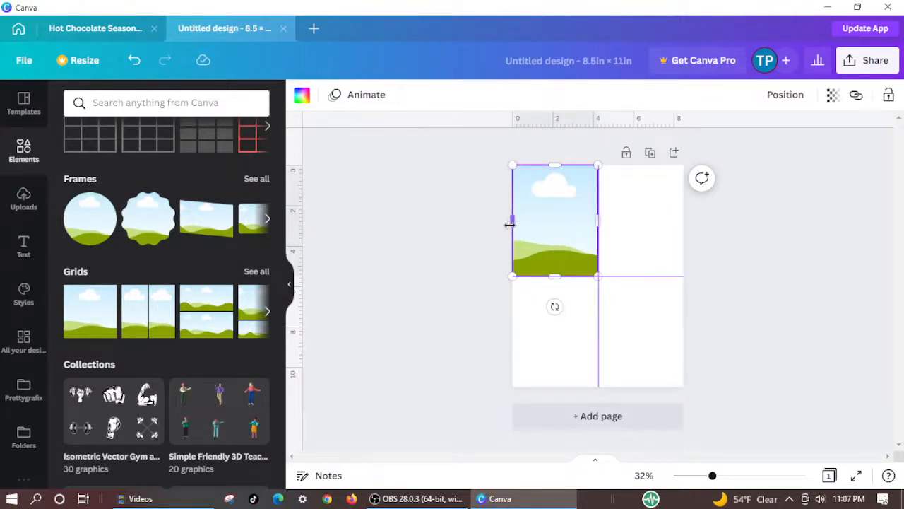
pyautogui.moveTo(511, 220); pyautogui.dragTo(512, 219)
pyautogui.click(618, 253)
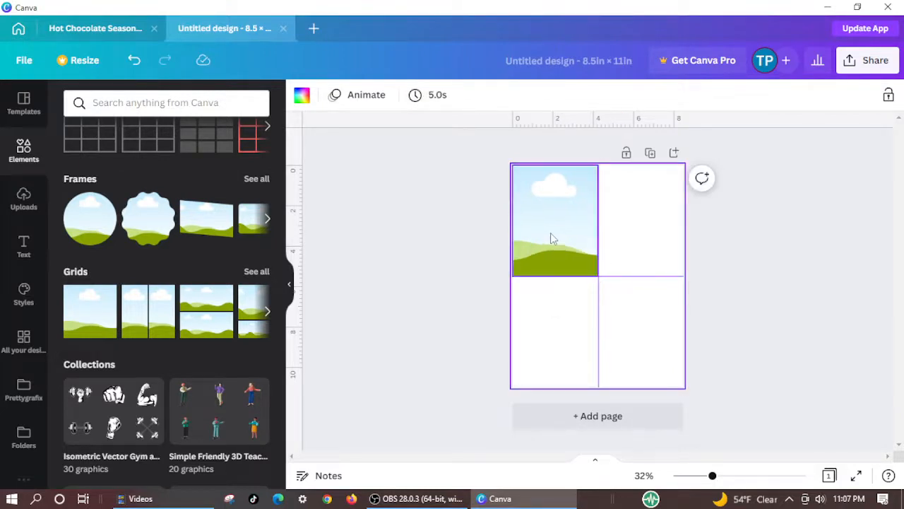
# Duplicate the image grid and place the copy in the page's lower-left quarter.
pyautogui.click(551, 235)
pyautogui.rightClick(551, 234)
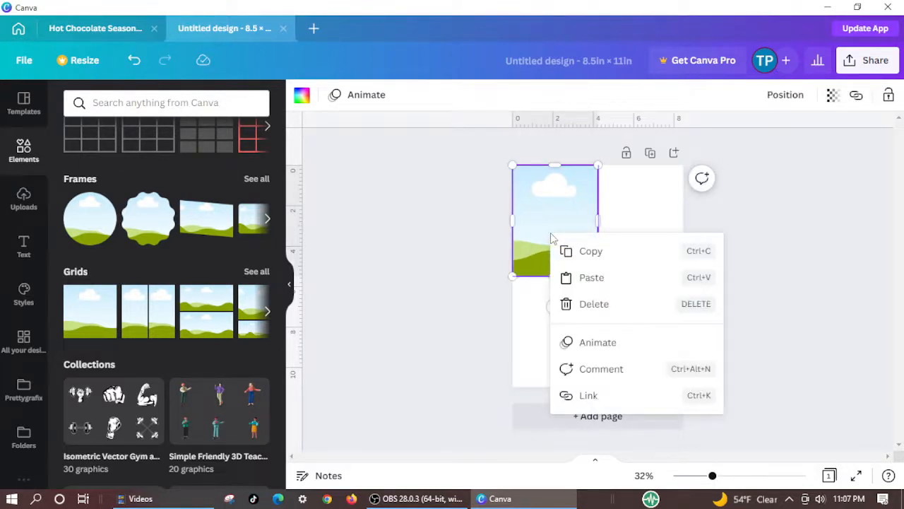
pyautogui.click(489, 277)
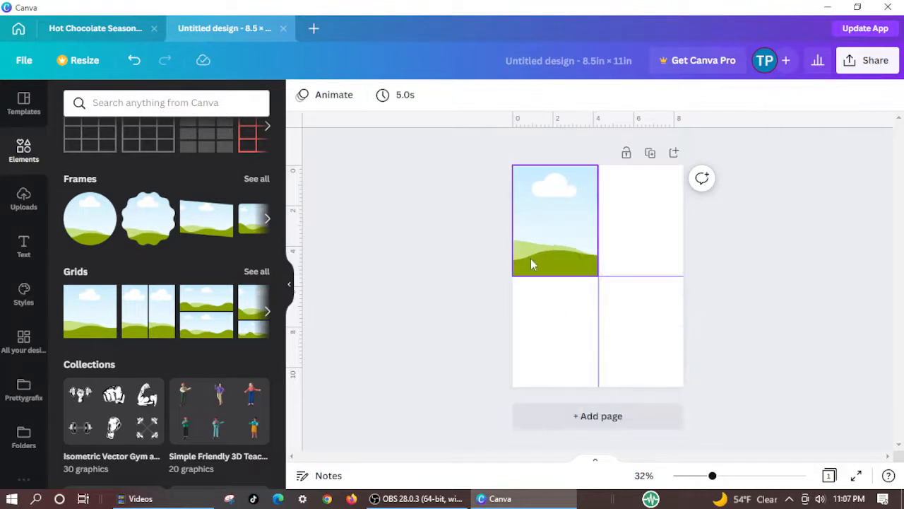
pyautogui.click(530, 258)
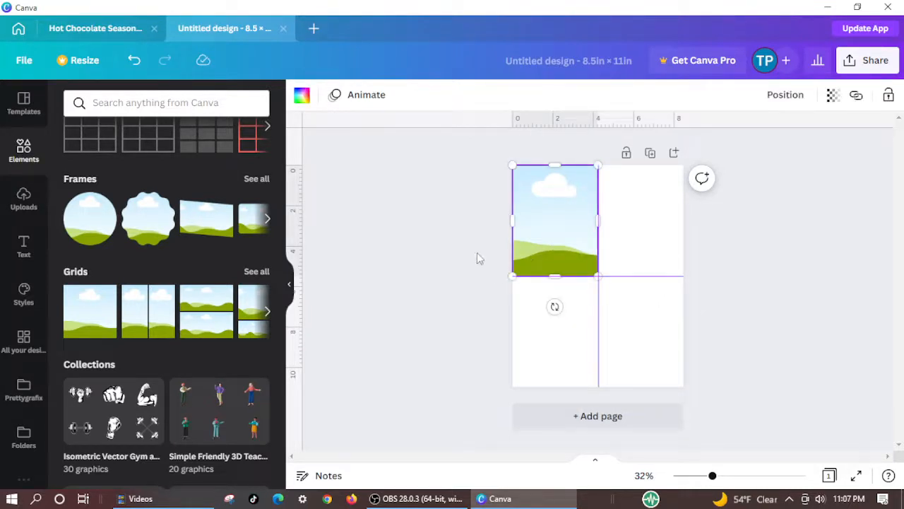
pyautogui.click(477, 252)
pyautogui.click(534, 261)
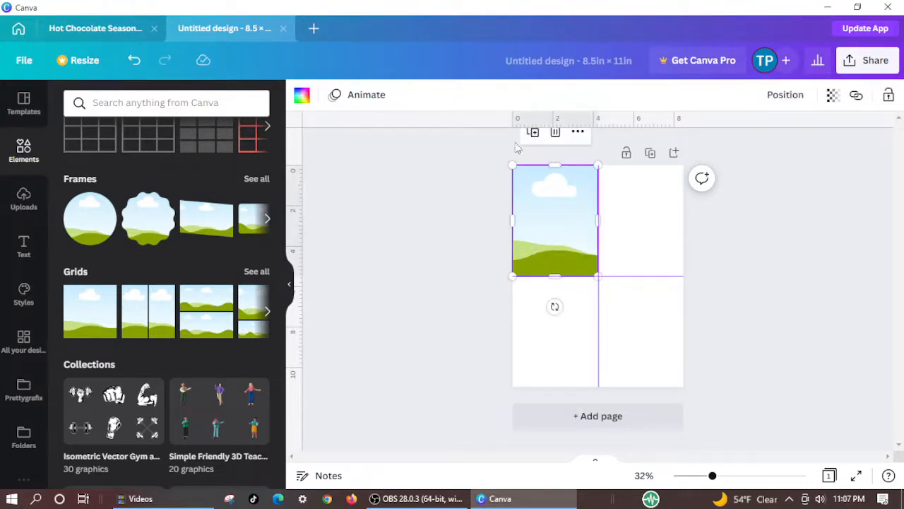
pyautogui.moveTo(545, 207); pyautogui.dragTo(549, 210)
pyautogui.moveTo(551, 266); pyautogui.dragTo(541, 326)
pyautogui.click(455, 253)
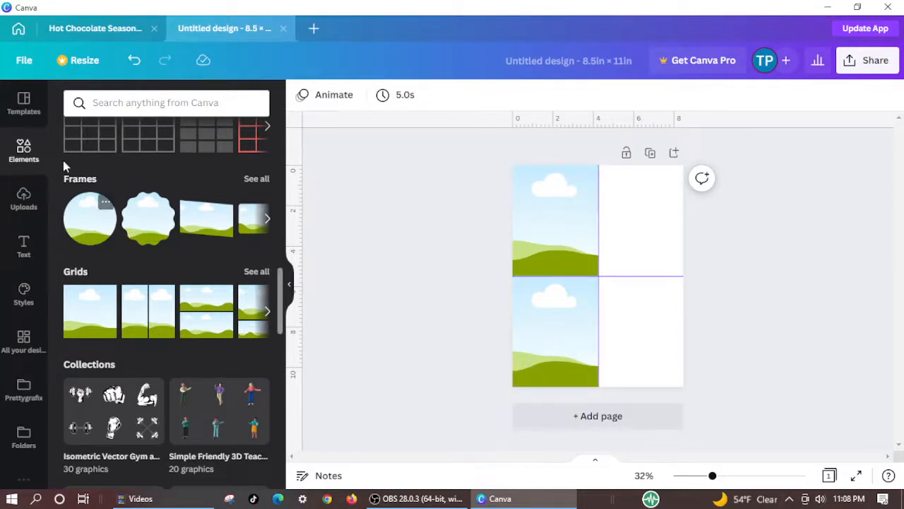
# Fill the page's upper-left grid with the uploaded orange, yellow and blue striped pattern.
pyautogui.click(24, 205)
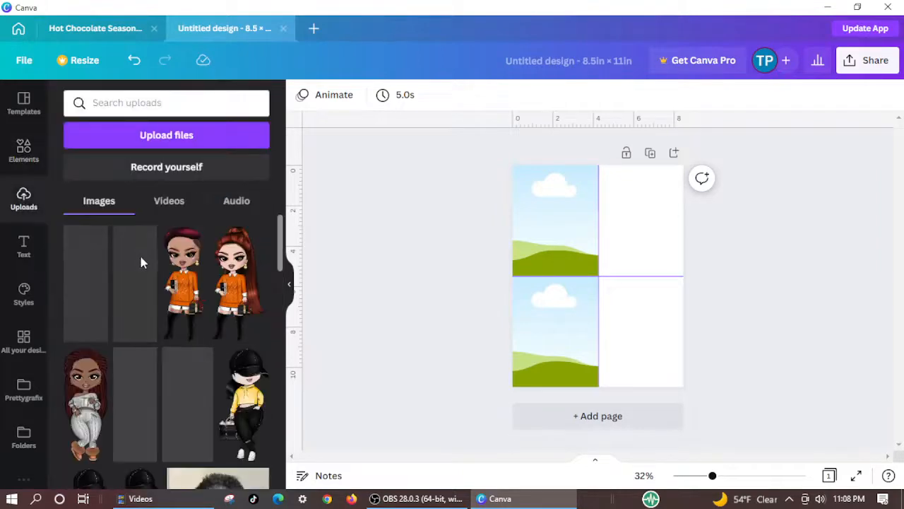
pyautogui.scroll(-5, 141, 255)
pyautogui.scroll(-4, 152, 260)
pyautogui.scroll(2, 162, 267)
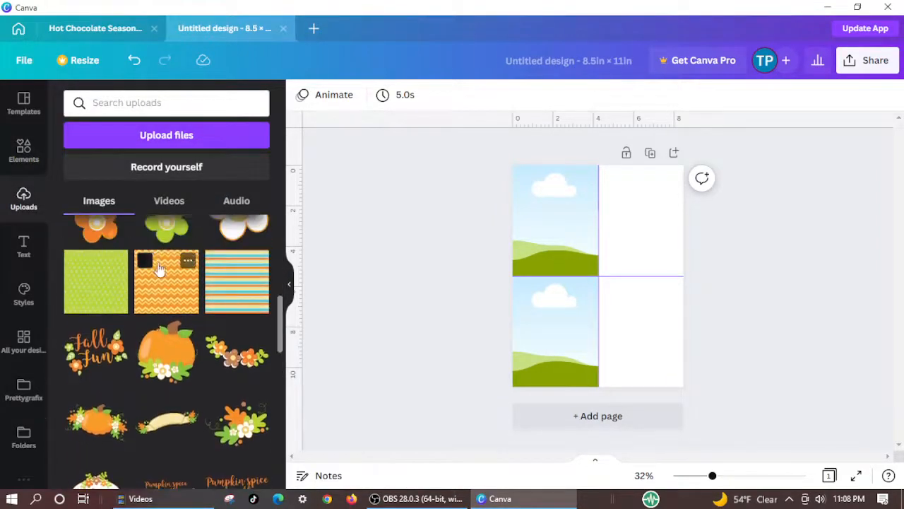
pyautogui.moveTo(236, 307); pyautogui.dragTo(516, 253)
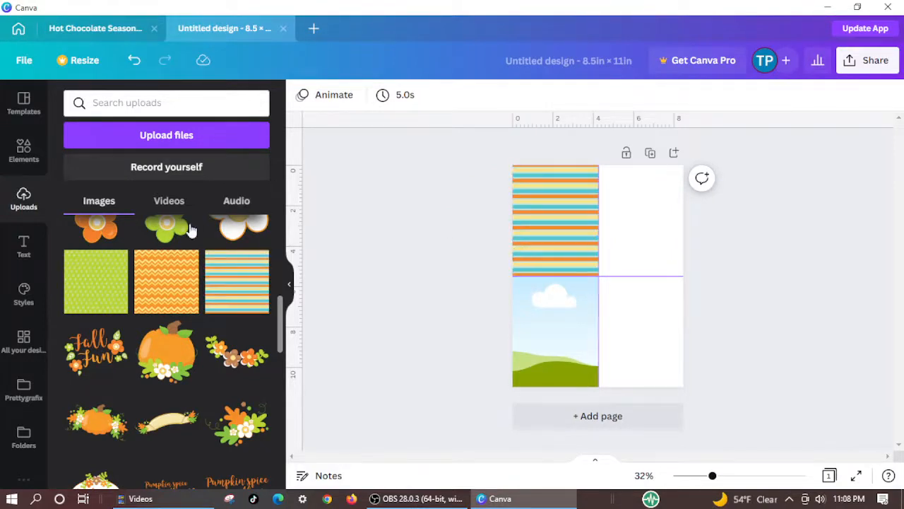
# Add a sharp-cornered square shape from the lines and shapes collection to the page.
pyautogui.scroll(5, 219, 289)
pyautogui.scroll(1, 224, 282)
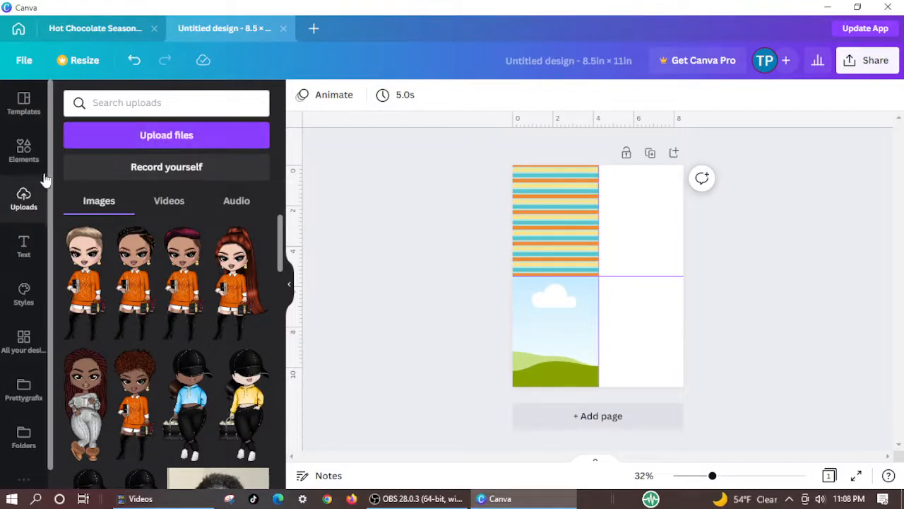
pyautogui.click(24, 149)
pyautogui.scroll(2, 163, 245)
pyautogui.scroll(6, 162, 242)
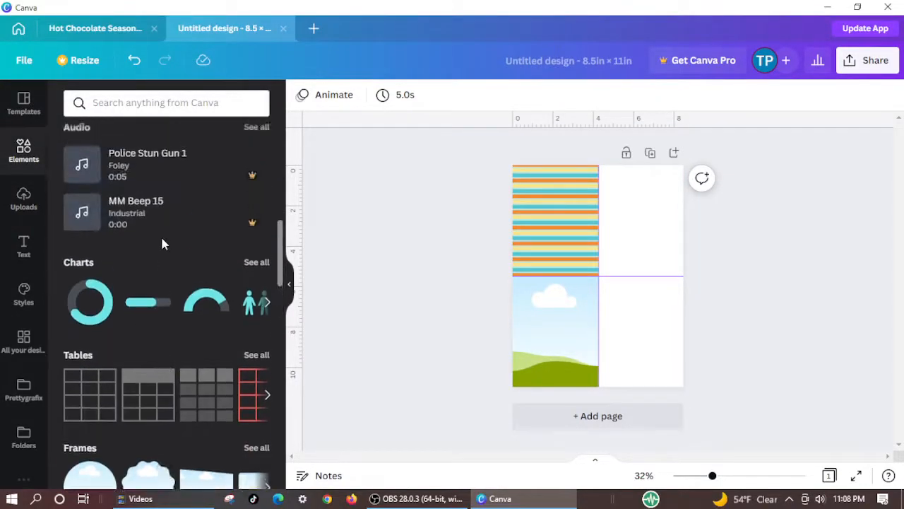
pyautogui.scroll(-5, 161, 241)
pyautogui.scroll(-3, 160, 240)
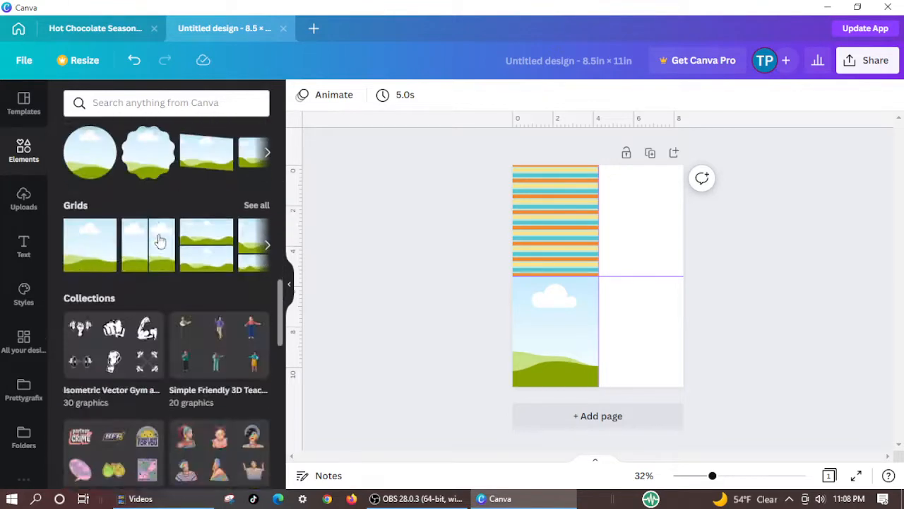
pyautogui.scroll(10, 160, 240)
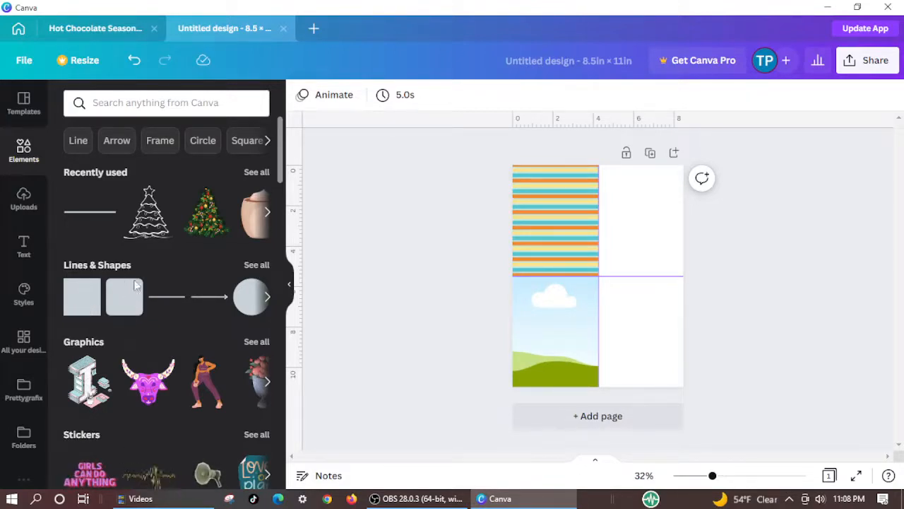
pyautogui.click(82, 306)
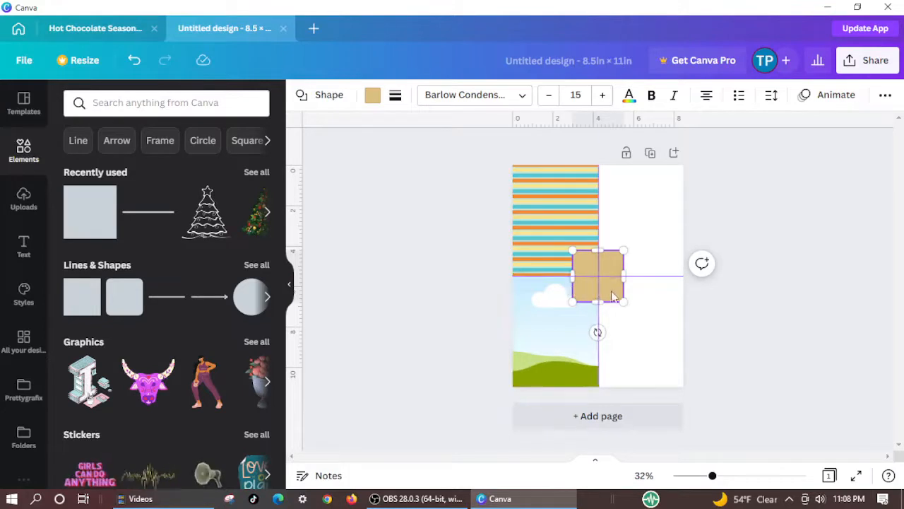
# Resize the square to about 3.6 by 4.8 in and centre it over the striped pattern as an inner panel.
pyautogui.moveTo(612, 291); pyautogui.dragTo(591, 271)
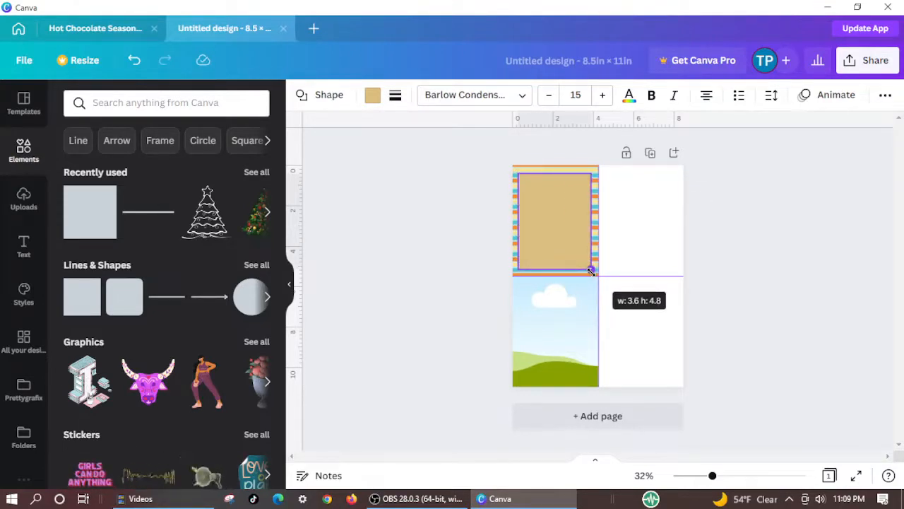
pyautogui.moveTo(592, 271); pyautogui.dragTo(591, 271)
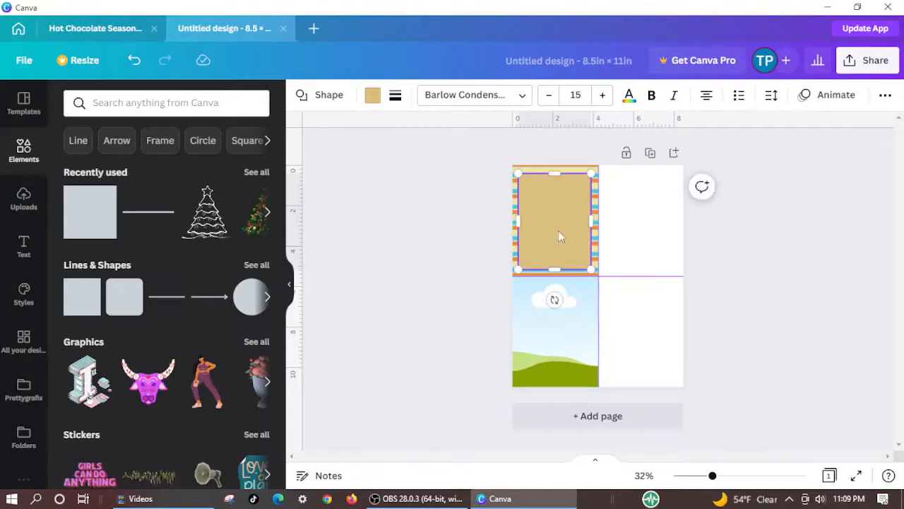
pyautogui.moveTo(558, 230); pyautogui.dragTo(562, 232)
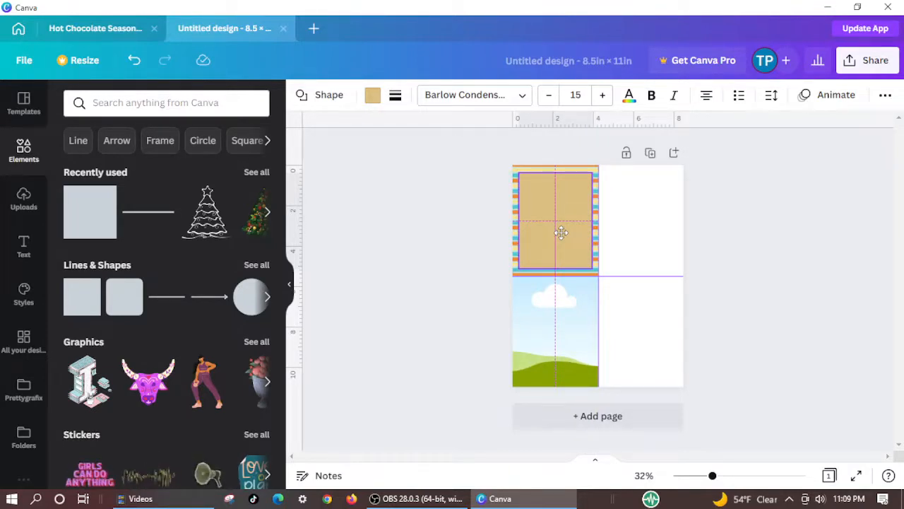
pyautogui.moveTo(561, 233); pyautogui.dragTo(561, 232)
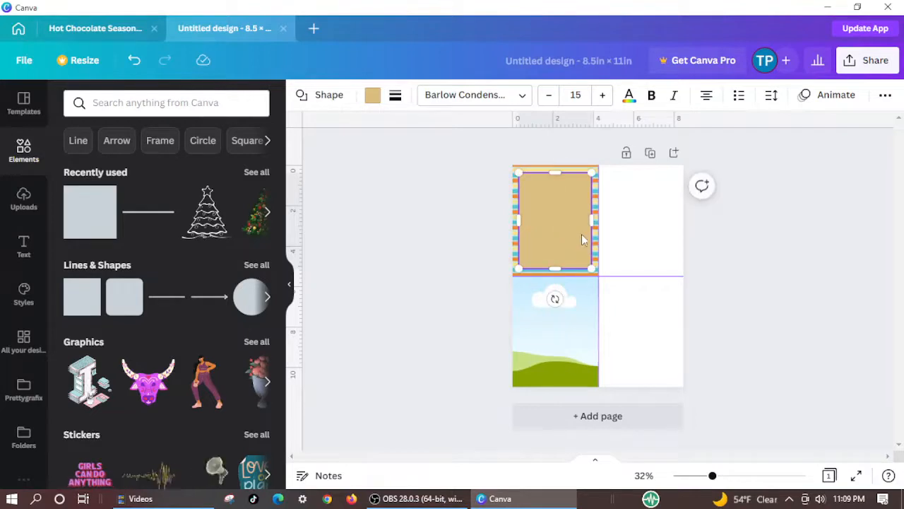
# Change the inner panel's fill colour to white and deselect it.
pyautogui.click(373, 95)
pyautogui.click(219, 169)
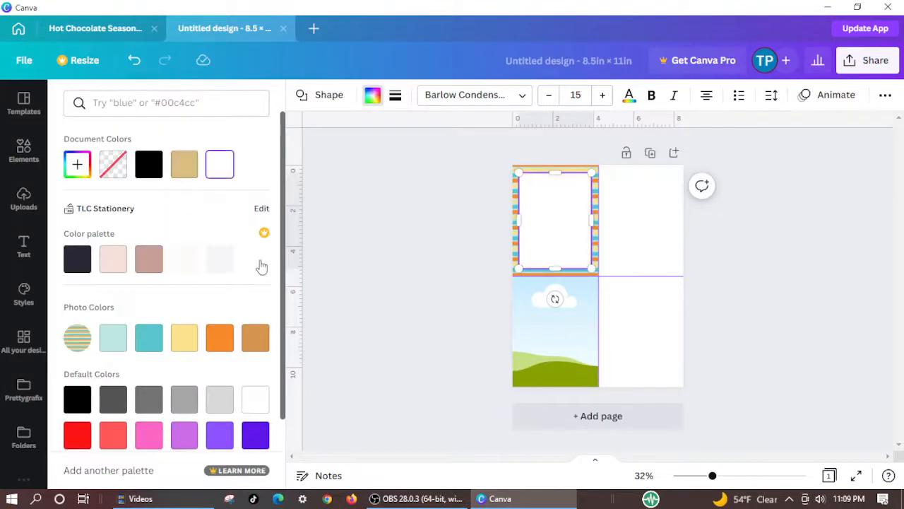
pyautogui.click(436, 234)
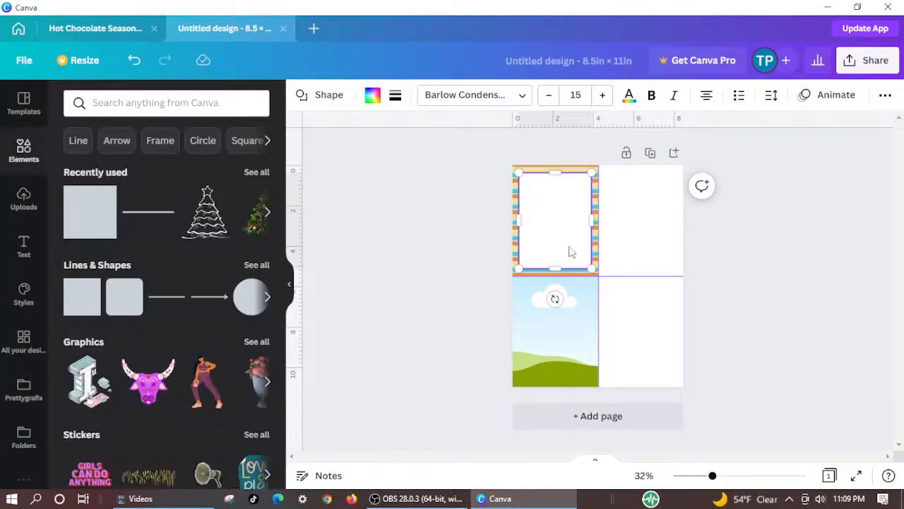
pyautogui.click(729, 297)
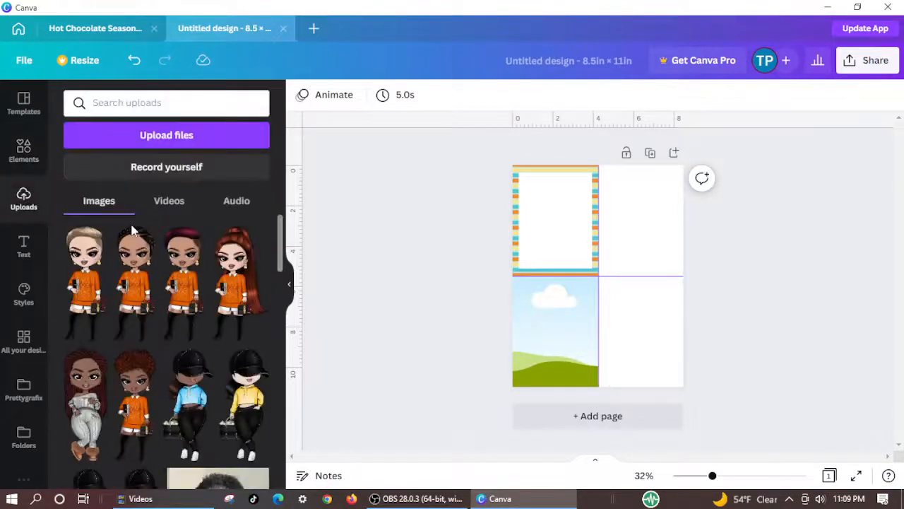
# Add the uploaded braided-hair character in the orange sweater, crop off its lower part and place it over the upper-left card's right side.
pyautogui.click(136, 280)
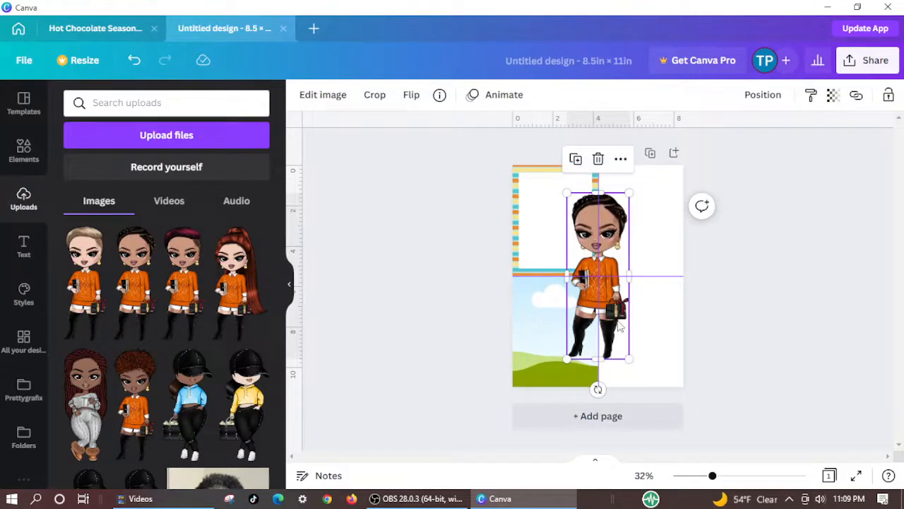
pyautogui.moveTo(619, 327); pyautogui.dragTo(654, 292)
pyautogui.moveTo(633, 330); pyautogui.dragTo(625, 276)
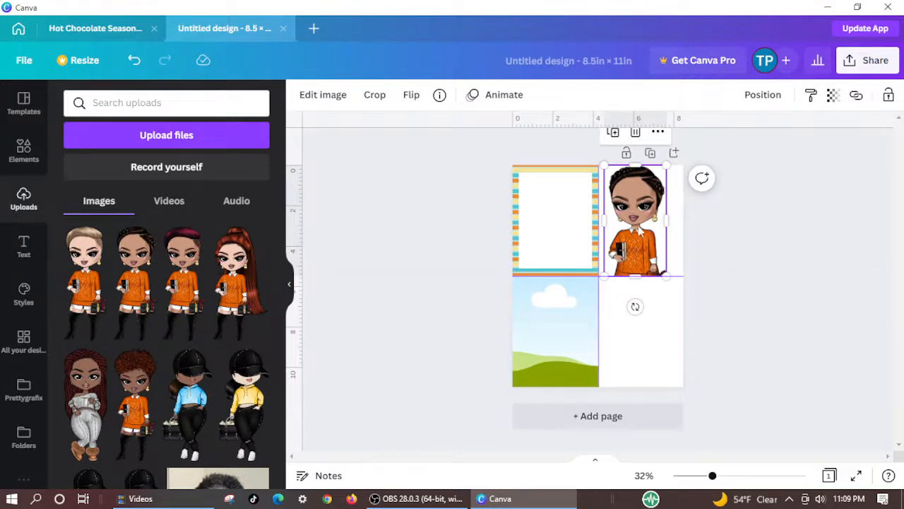
pyautogui.moveTo(637, 225); pyautogui.dragTo(576, 228)
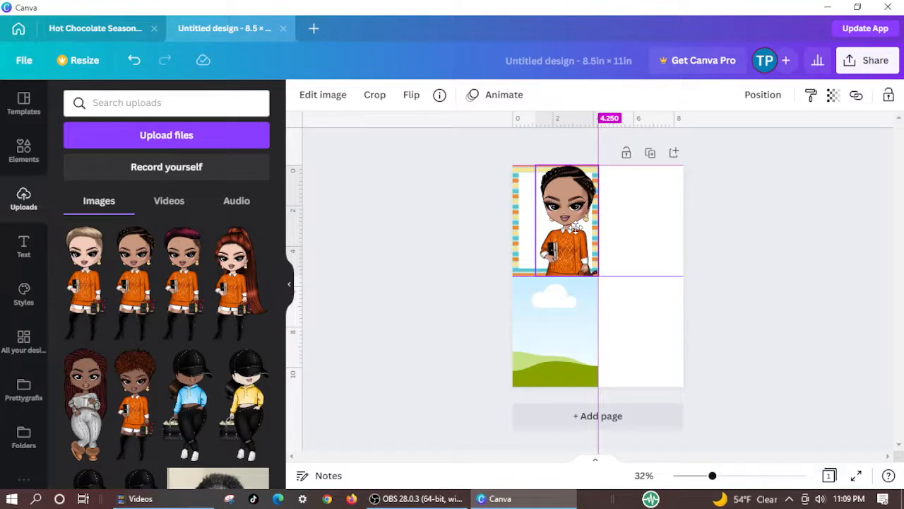
pyautogui.moveTo(576, 228); pyautogui.dragTo(577, 227)
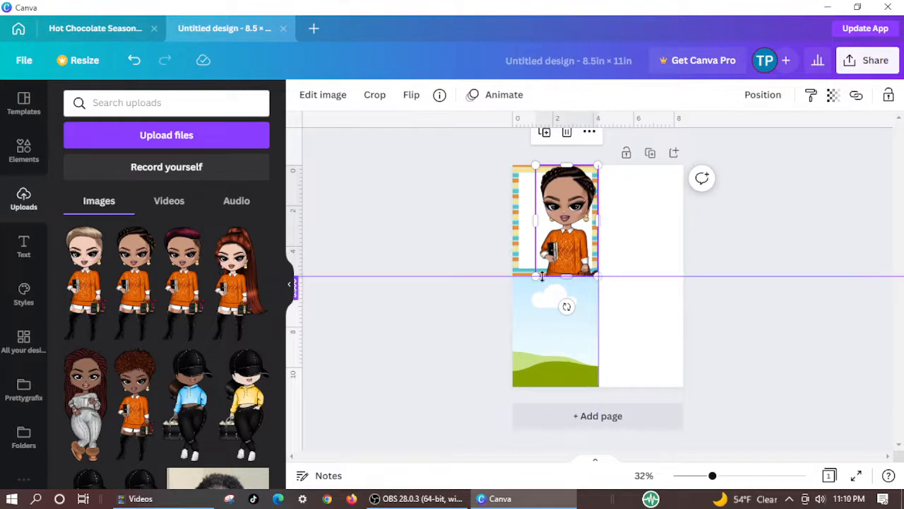
# Restore more of the character's lower body within the crop and scale the image to the card's height, flush with its right edge.
pyautogui.moveTo(563, 274); pyautogui.dragTo(625, 297)
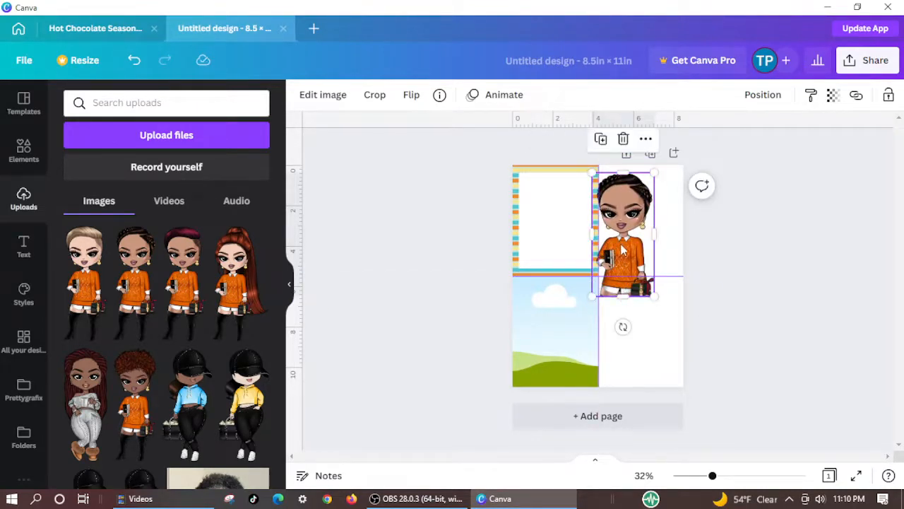
pyautogui.moveTo(622, 249)
pyautogui.mouseDown()
pyautogui.moveTo(585, 235)
pyautogui.moveTo(563, 238)
pyautogui.mouseUp()
pyautogui.moveTo(536, 288); pyautogui.dragTo(544, 278)
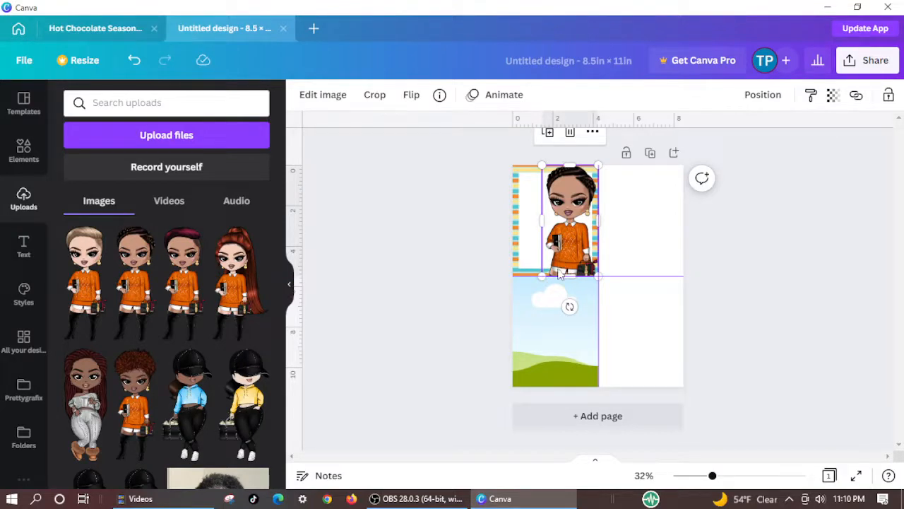
pyautogui.moveTo(566, 257); pyautogui.dragTo(568, 259)
# Set the orange-sweater character's transparency to 50.
pyautogui.click(833, 94)
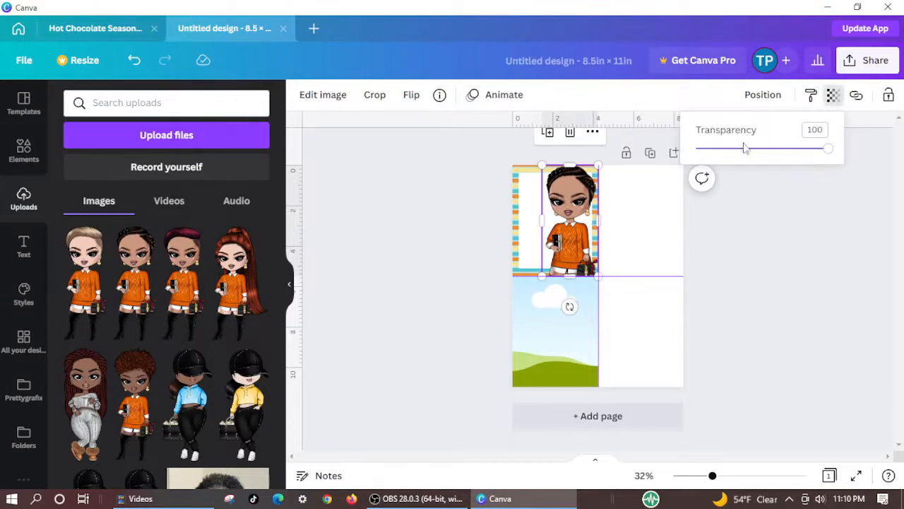
pyautogui.click(819, 132)
pyautogui.click(823, 133)
pyautogui.moveTo(821, 131); pyautogui.dragTo(804, 126)
pyautogui.write('50')
pyautogui.press('Return')
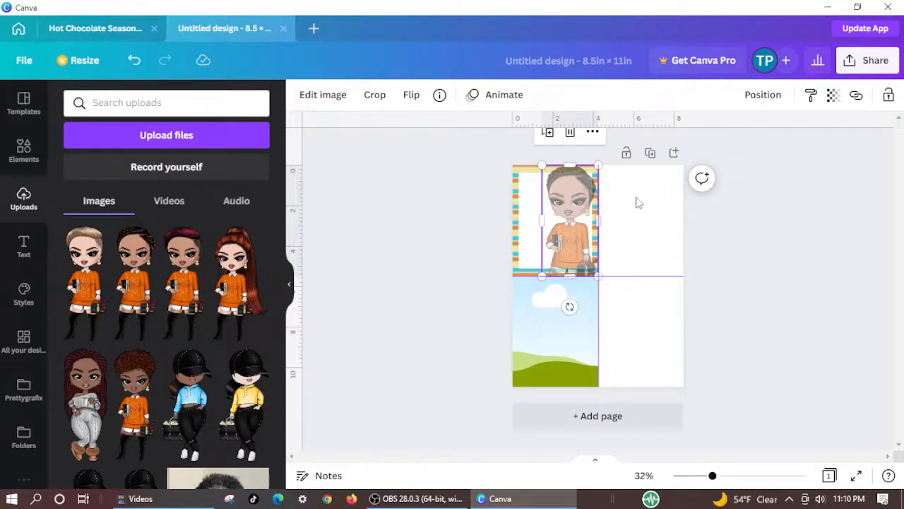
# Set the orange-sweater character's transparency to 40 and deselect it.
pyautogui.click(834, 96)
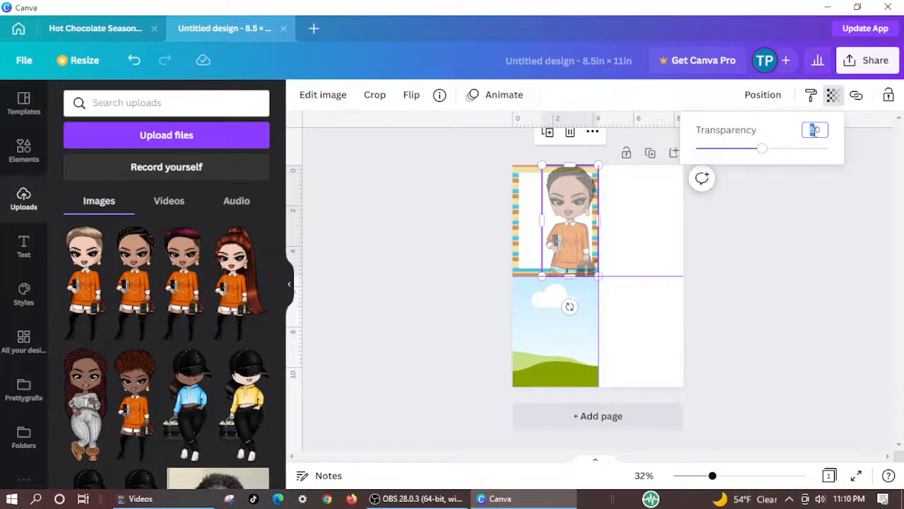
pyautogui.write('40')
pyautogui.press('Return')
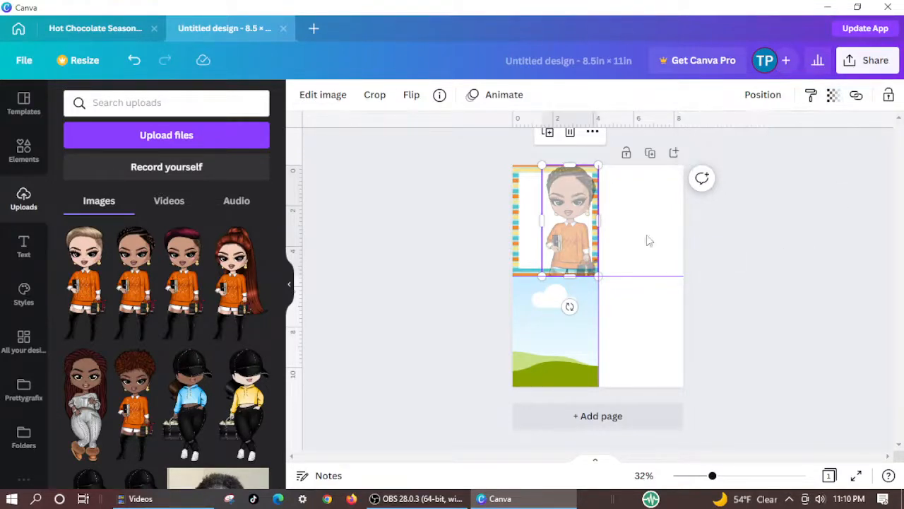
pyautogui.click(436, 274)
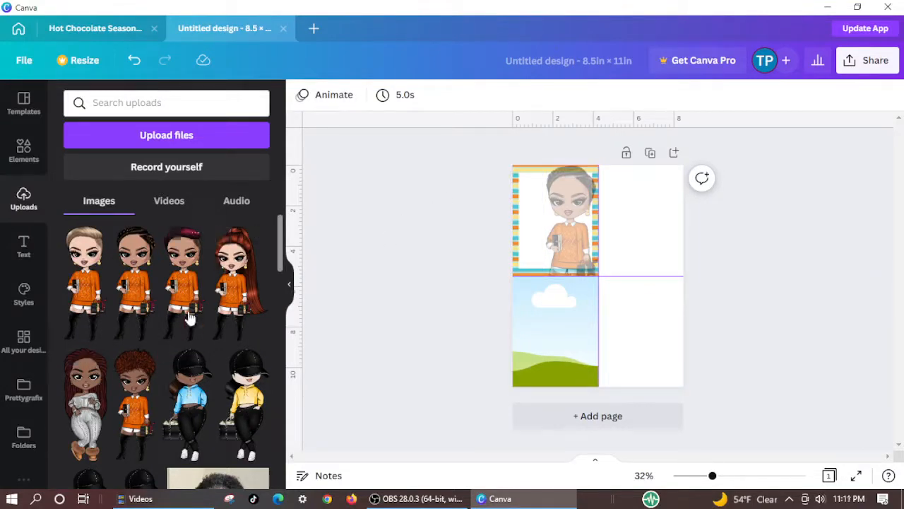
# Fill the lower-left frame with the uploaded character holding a mug and reposition the crop to show her from head to mug.
pyautogui.scroll(-2, 186, 314)
pyautogui.scroll(2, 176, 325)
pyautogui.moveTo(81, 417); pyautogui.dragTo(558, 334)
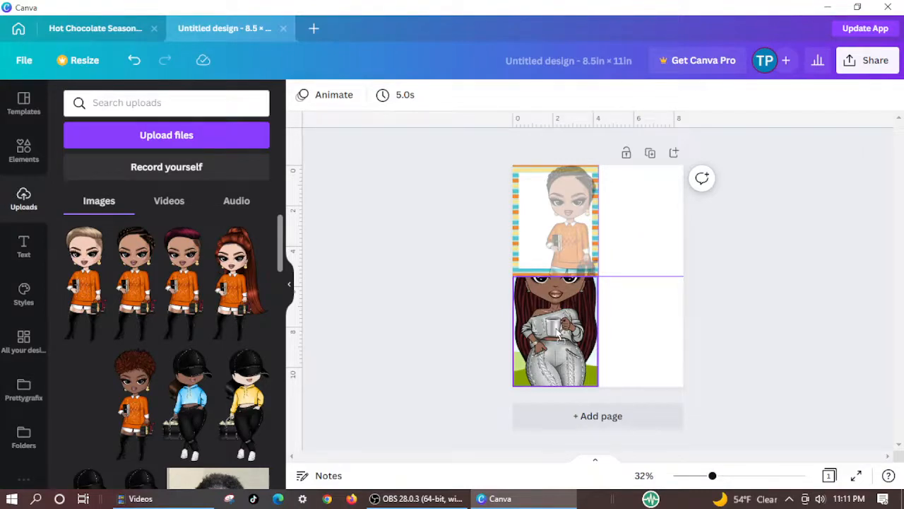
pyautogui.doubleClick(557, 333)
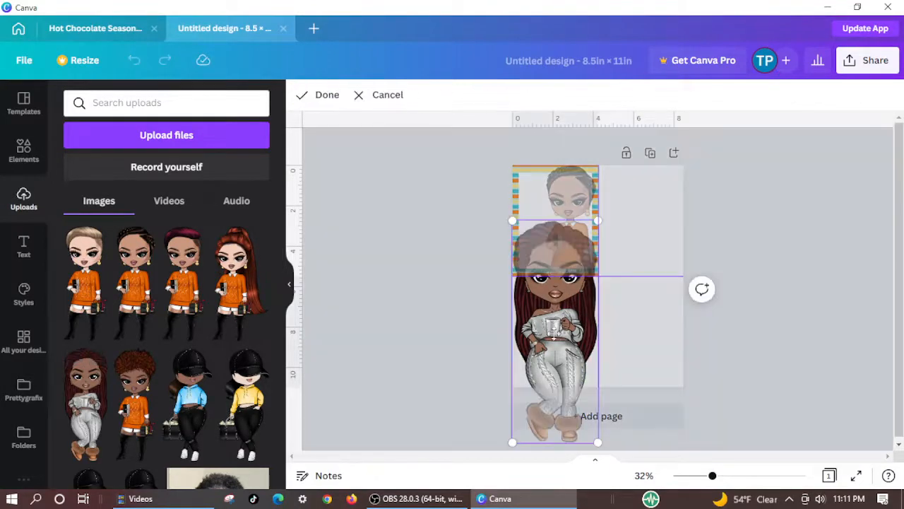
pyautogui.moveTo(555, 332); pyautogui.dragTo(549, 370)
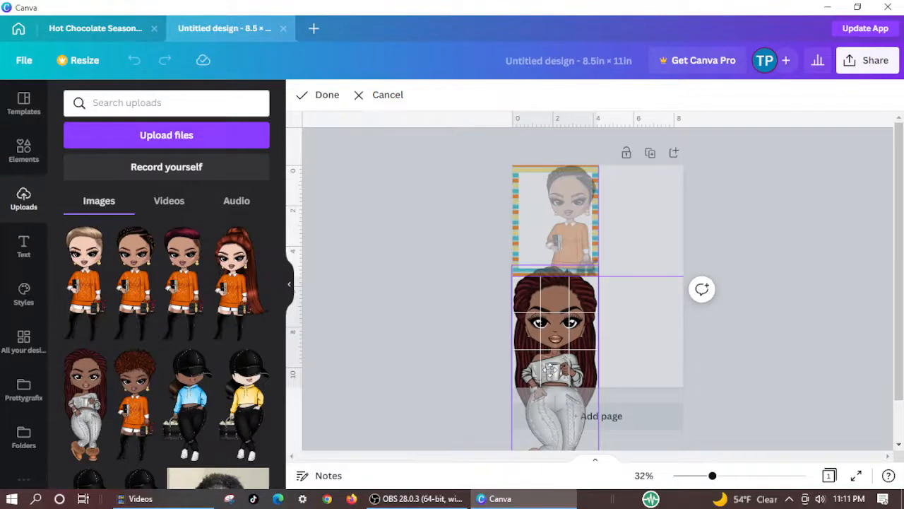
pyautogui.moveTo(550, 369); pyautogui.dragTo(550, 370)
pyautogui.click(475, 324)
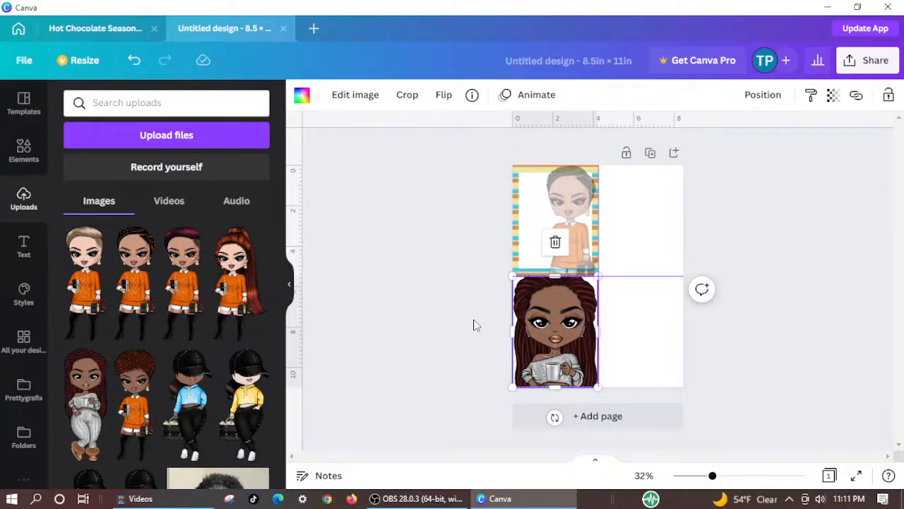
pyautogui.click(503, 313)
# Set the lower-left framed image's transparency to 35 and deselect it.
pyautogui.click(551, 351)
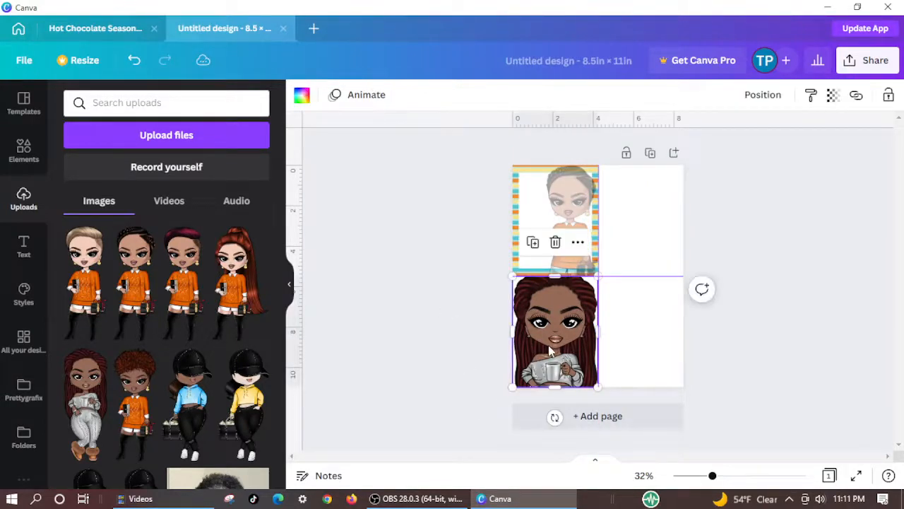
pyautogui.click(833, 98)
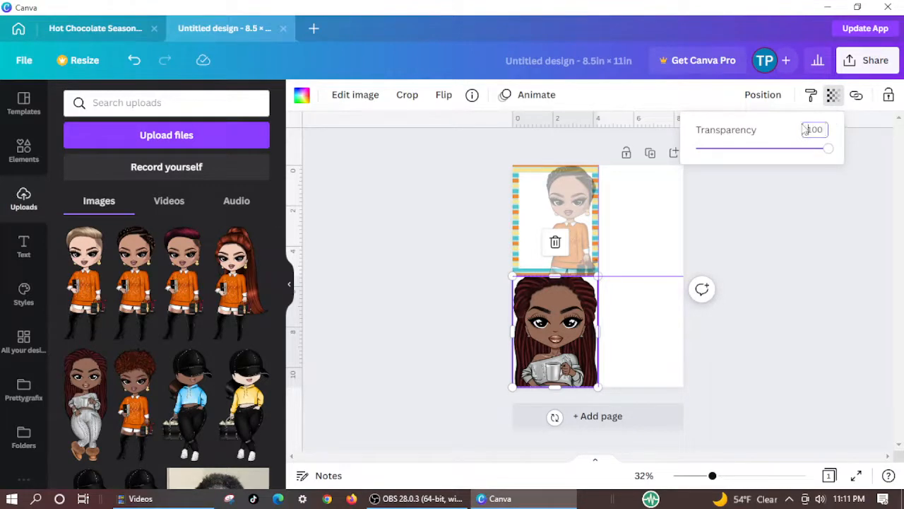
pyautogui.moveTo(824, 129); pyautogui.dragTo(791, 125)
pyautogui.write('35')
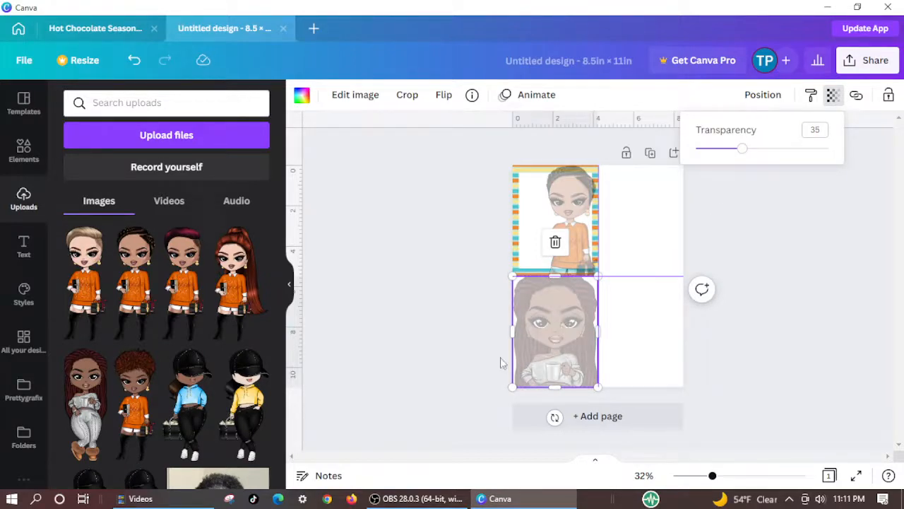
pyautogui.click(393, 294)
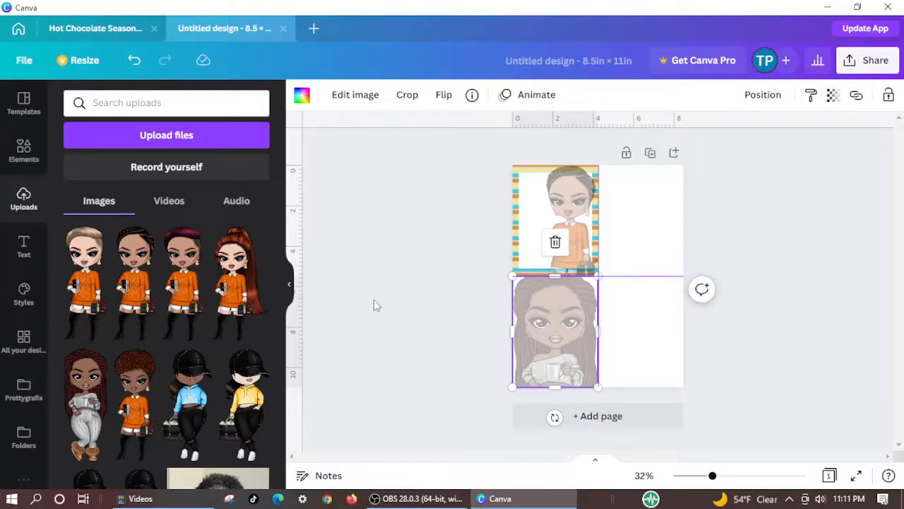
pyautogui.click(630, 327)
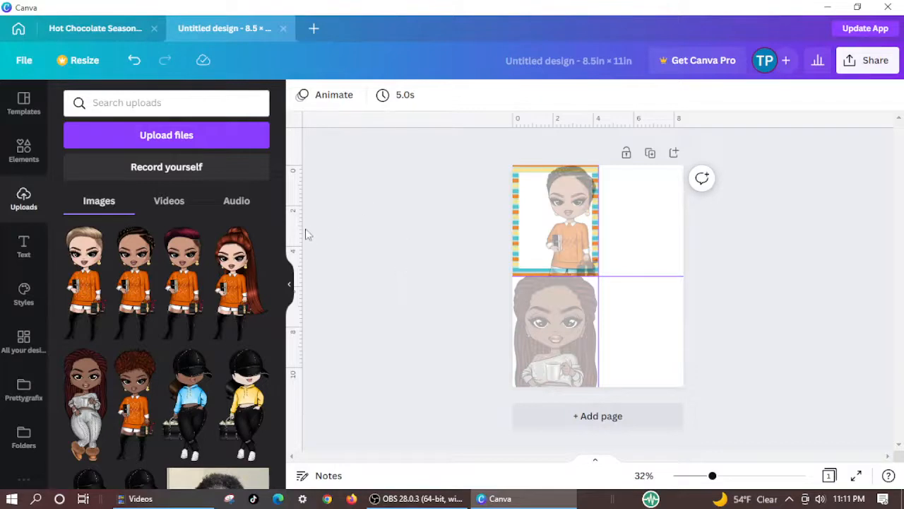
pyautogui.click(647, 242)
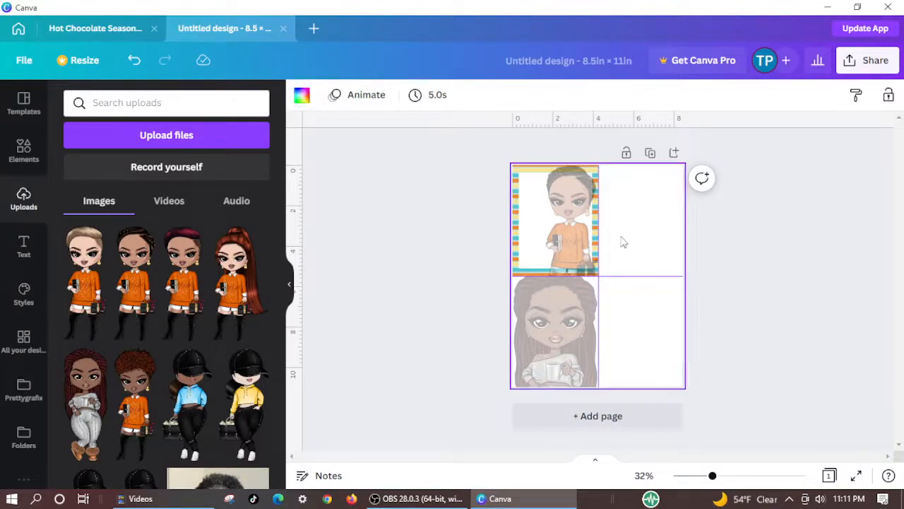
pyautogui.click(549, 327)
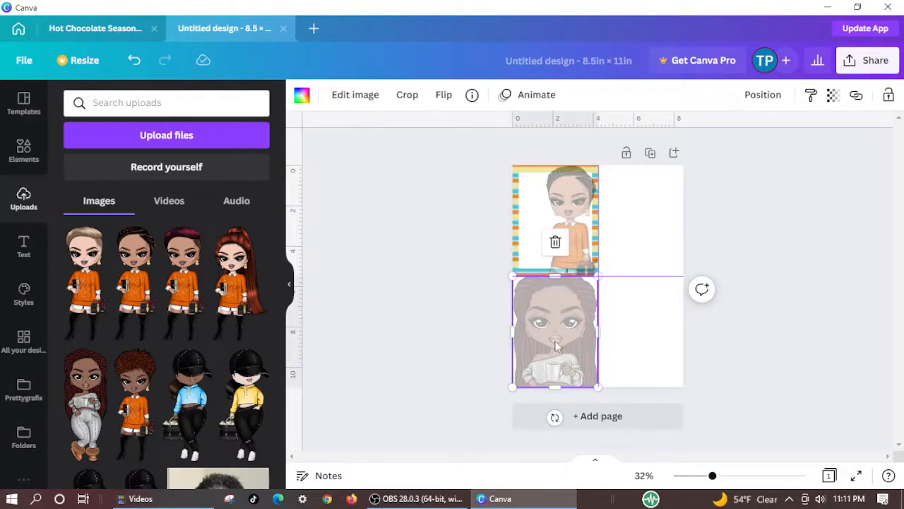
pyautogui.click(424, 307)
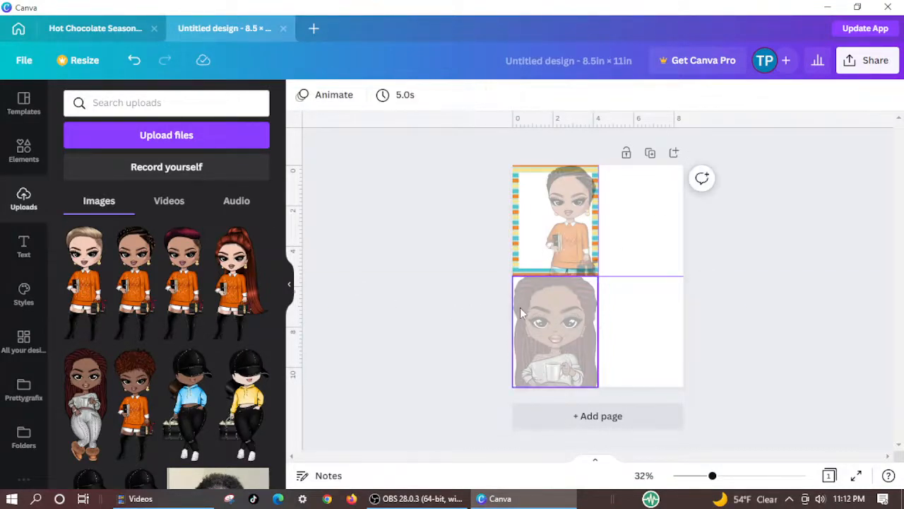
# Duplicate the faded lower-left frame and place the copy in the page's upper-right quarter.
pyautogui.click(538, 319)
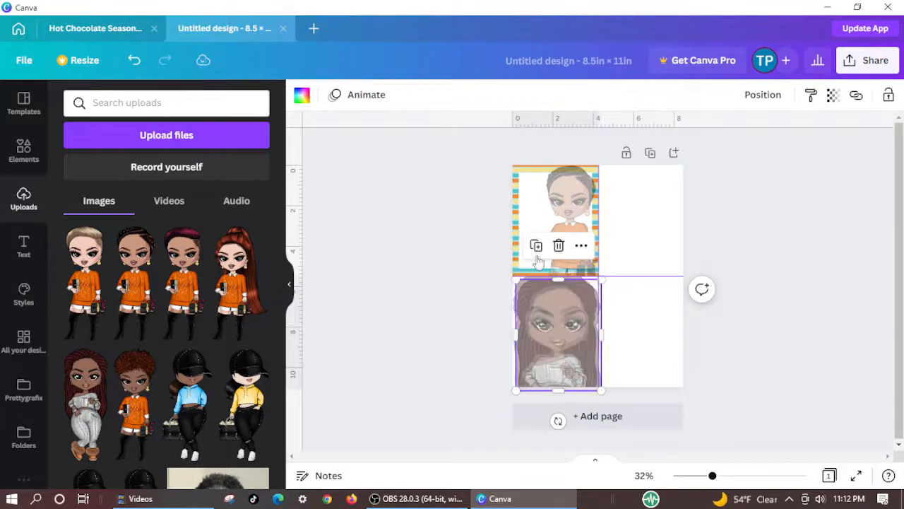
pyautogui.moveTo(555, 336); pyautogui.dragTo(636, 221)
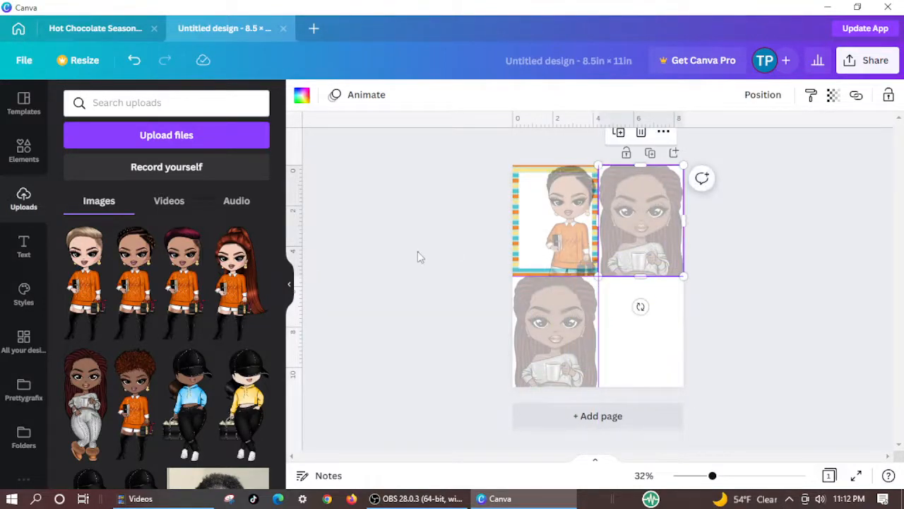
pyautogui.click(403, 266)
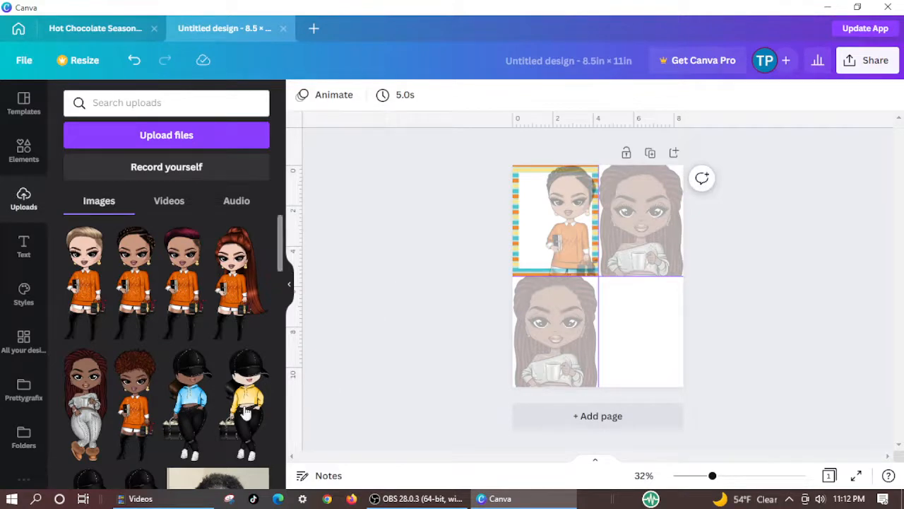
# Replace the upper-right frame's image with the uploaded blue-hoodie character and shift the crop to show her from cap brim to thighs.
pyautogui.moveTo(195, 423); pyautogui.dragTo(635, 256)
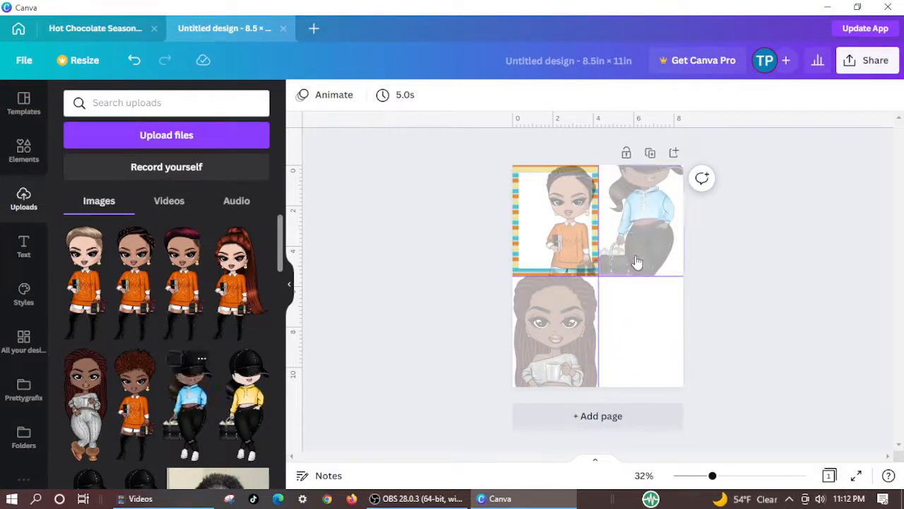
pyautogui.doubleClick(635, 255)
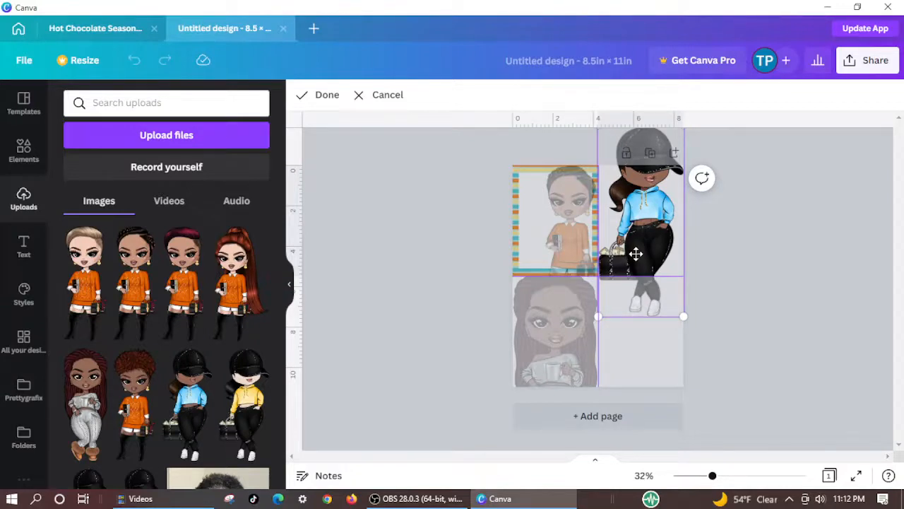
pyautogui.moveTo(636, 254)
pyautogui.mouseDown()
pyautogui.moveTo(636, 263)
pyautogui.moveTo(634, 255)
pyautogui.mouseUp()
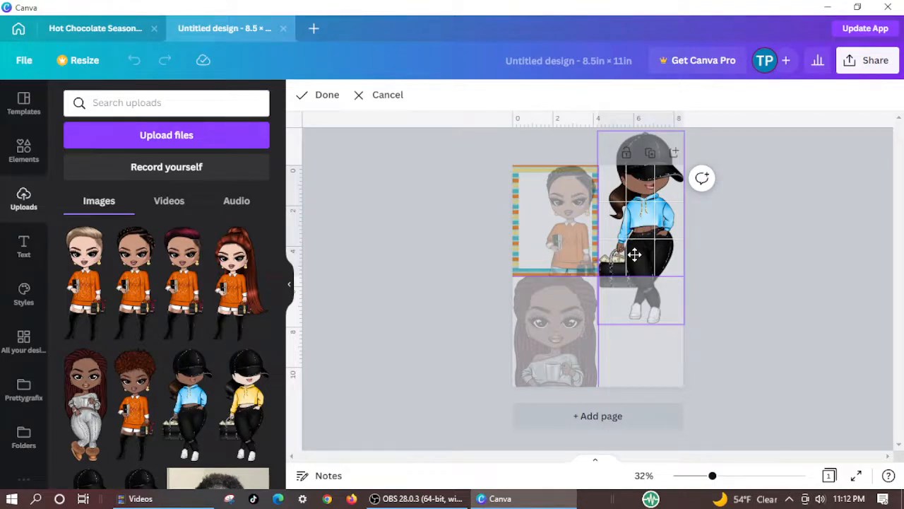
pyautogui.moveTo(634, 255); pyautogui.dragTo(635, 253)
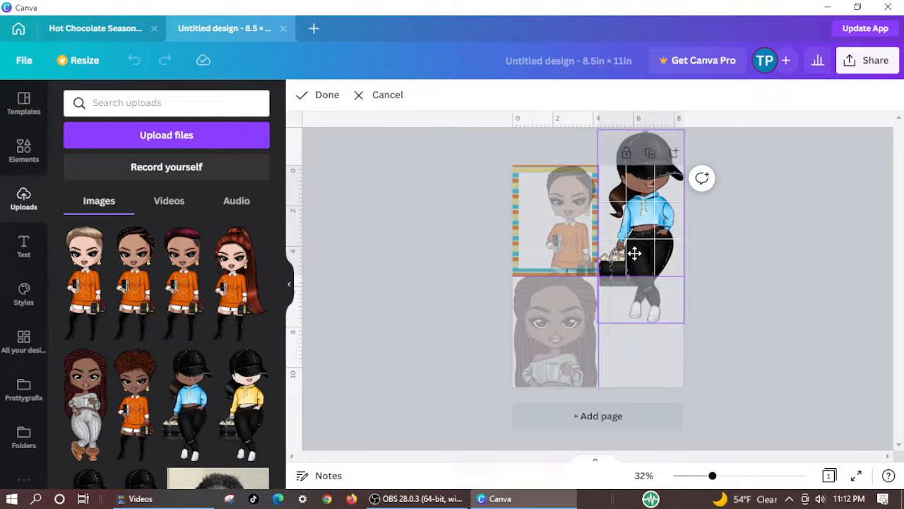
pyautogui.moveTo(634, 253); pyautogui.dragTo(633, 257)
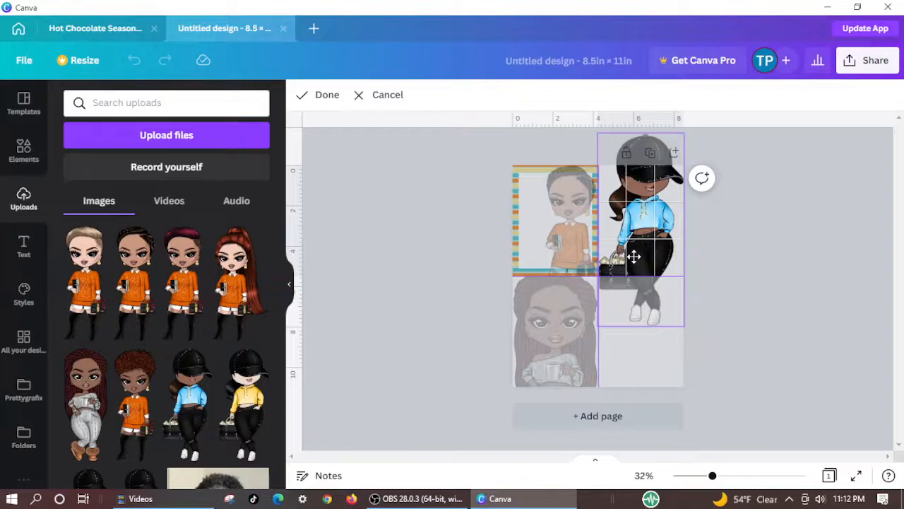
pyautogui.moveTo(633, 257); pyautogui.dragTo(634, 256)
pyautogui.press('Return')
pyautogui.click(758, 329)
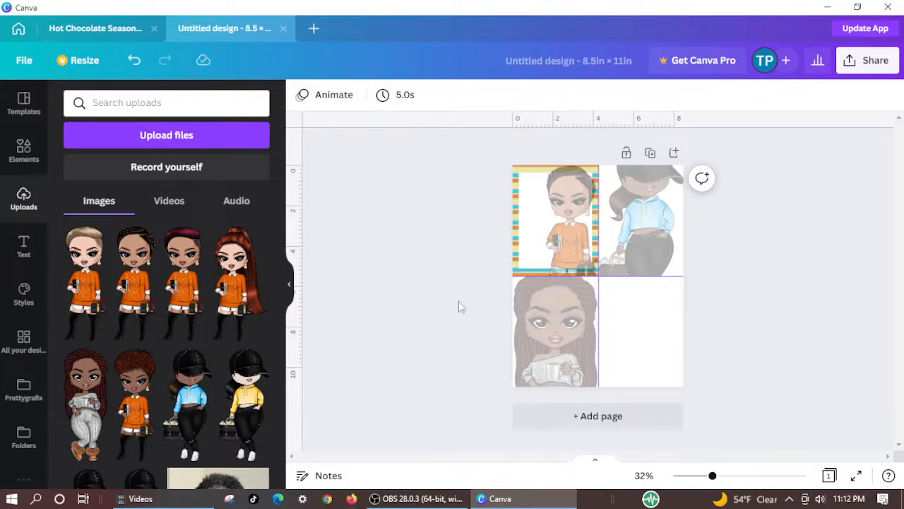
pyautogui.click(649, 328)
pyautogui.click(771, 349)
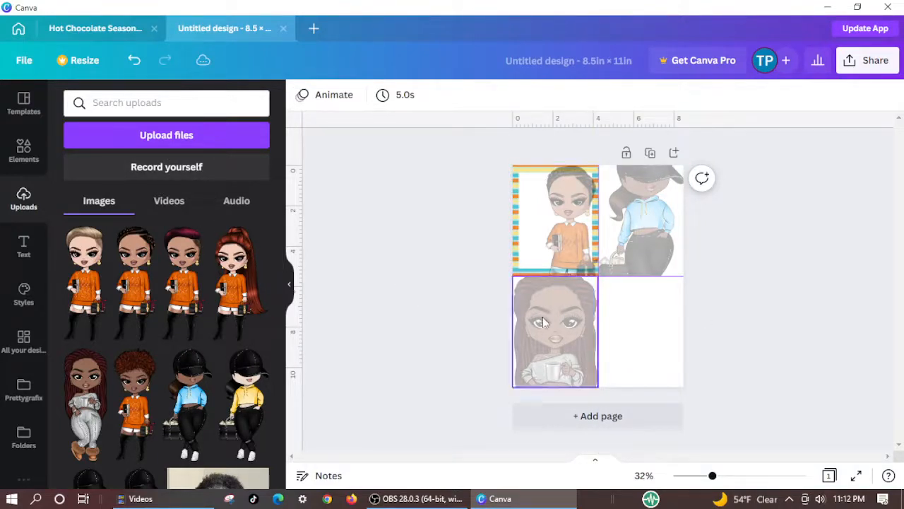
pyautogui.click(632, 329)
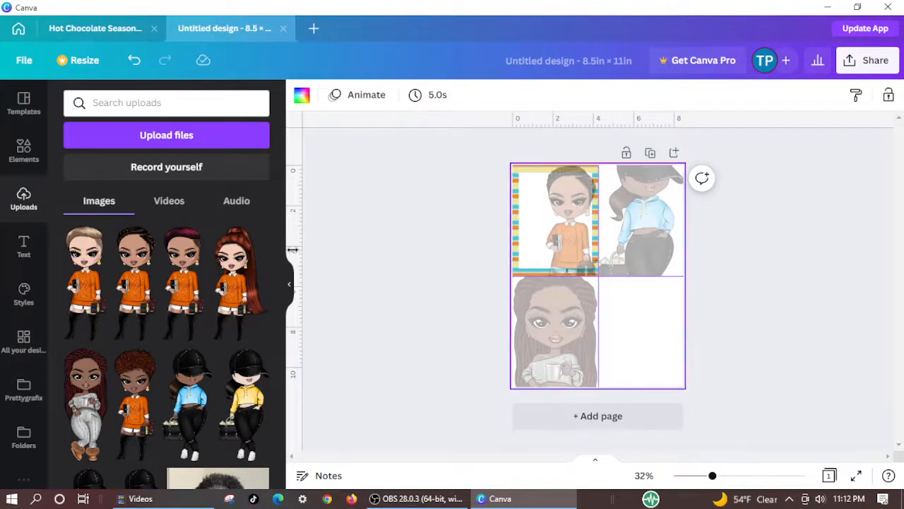
pyautogui.click(127, 103)
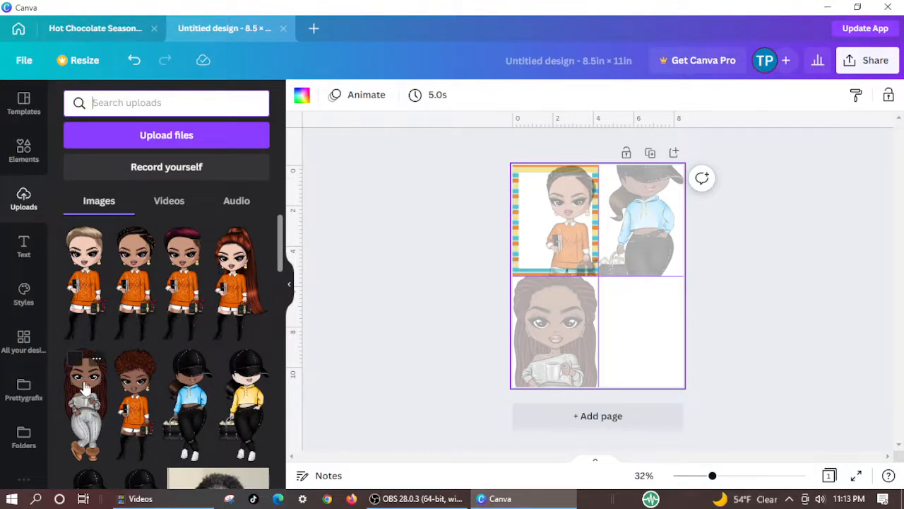
# Insert the recently used Christmas tree outline and enlarge it to span the width of the page's lower-right quarter.
pyautogui.scroll(-3, 99, 373)
pyautogui.scroll(3, 103, 373)
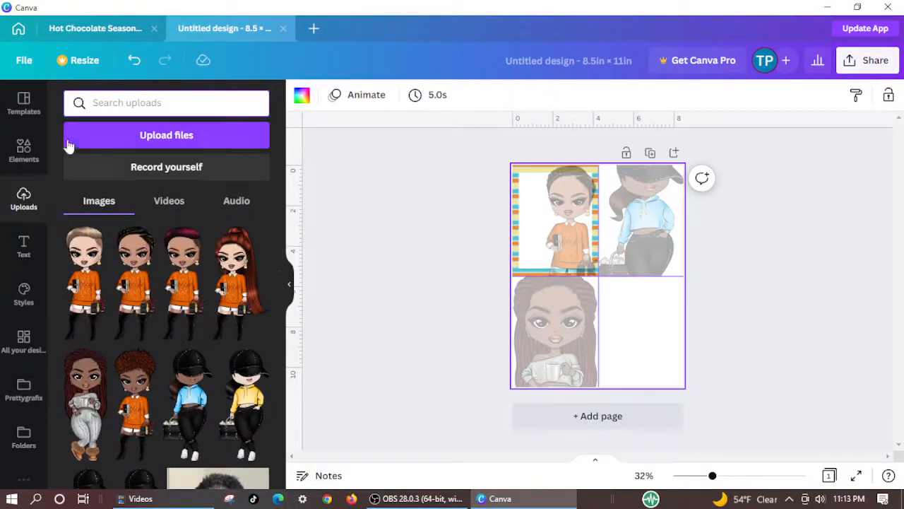
pyautogui.click(25, 154)
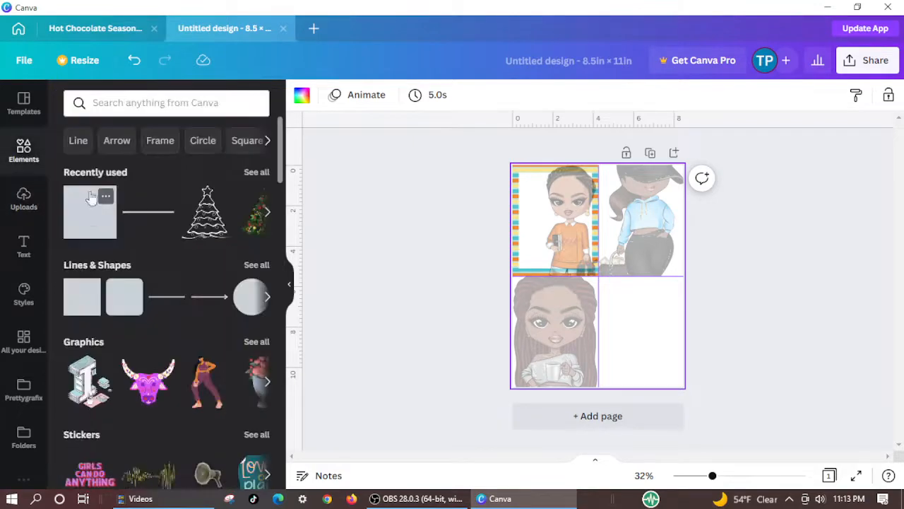
pyautogui.click(141, 108)
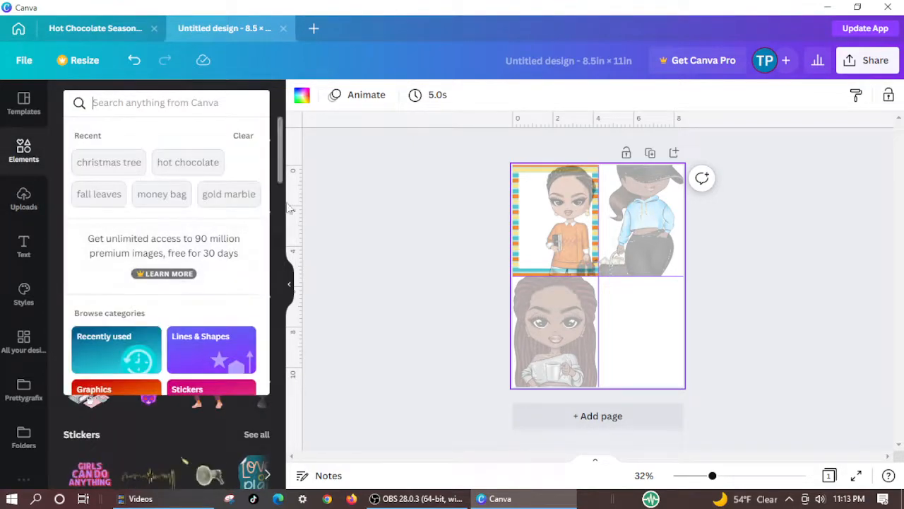
pyautogui.click(349, 210)
pyautogui.click(221, 235)
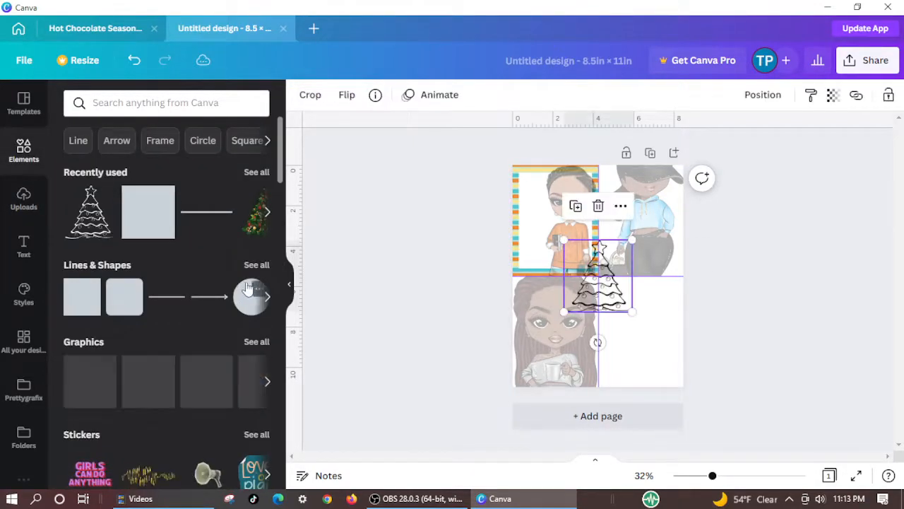
pyautogui.moveTo(625, 309); pyautogui.dragTo(683, 366)
pyautogui.moveTo(650, 332); pyautogui.dragTo(650, 335)
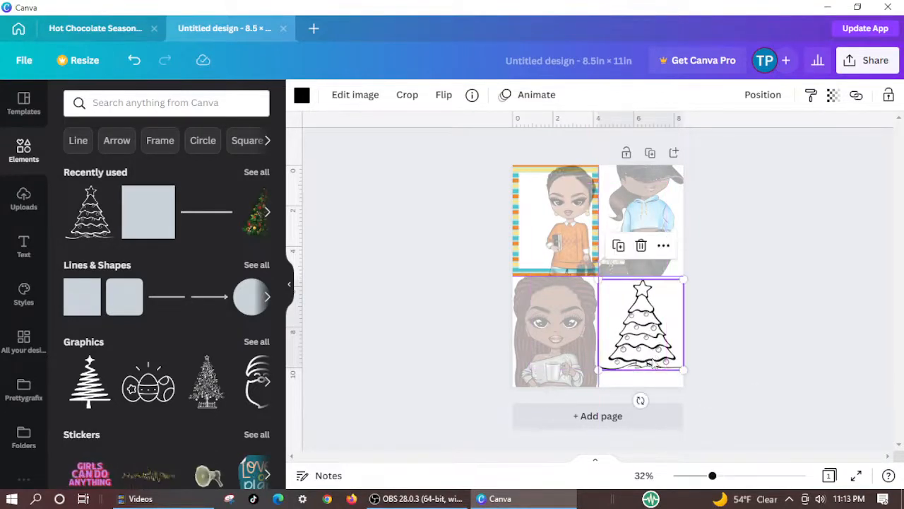
# Recolor the Christmas tree outline to the custom dark green #02441F and deselect it.
pyautogui.click(301, 95)
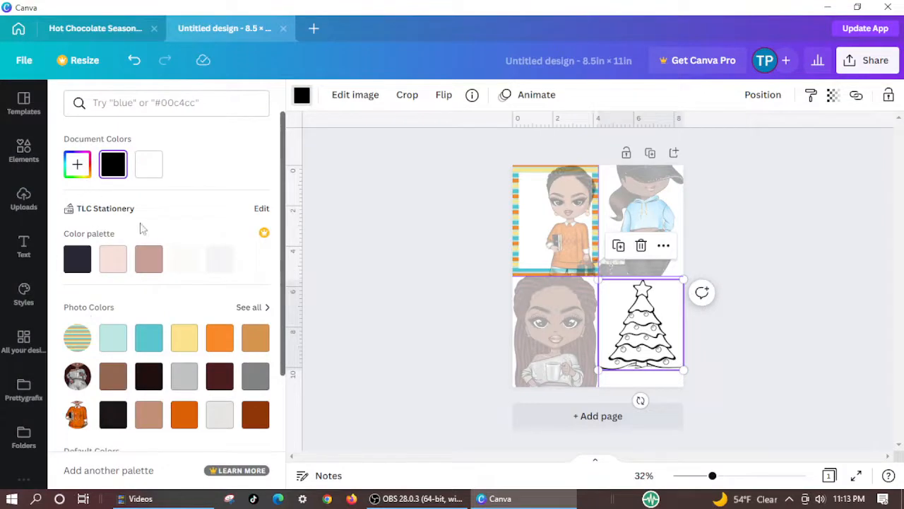
pyautogui.scroll(-3, 91, 172)
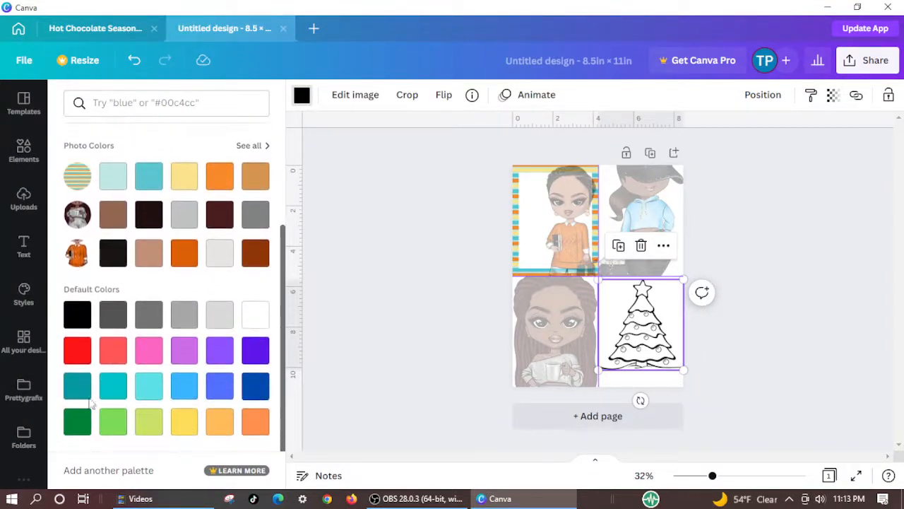
pyautogui.click(77, 422)
pyautogui.scroll(1, 117, 186)
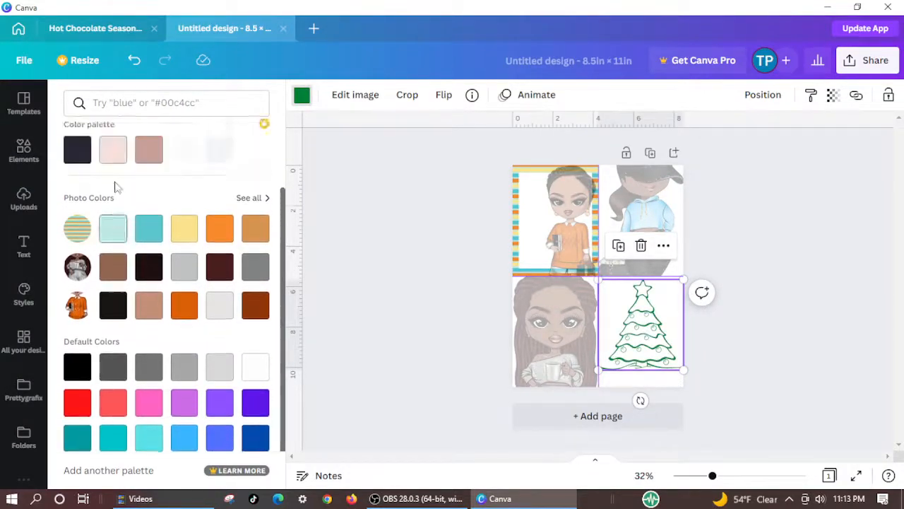
pyautogui.scroll(2, 117, 185)
pyautogui.click(77, 164)
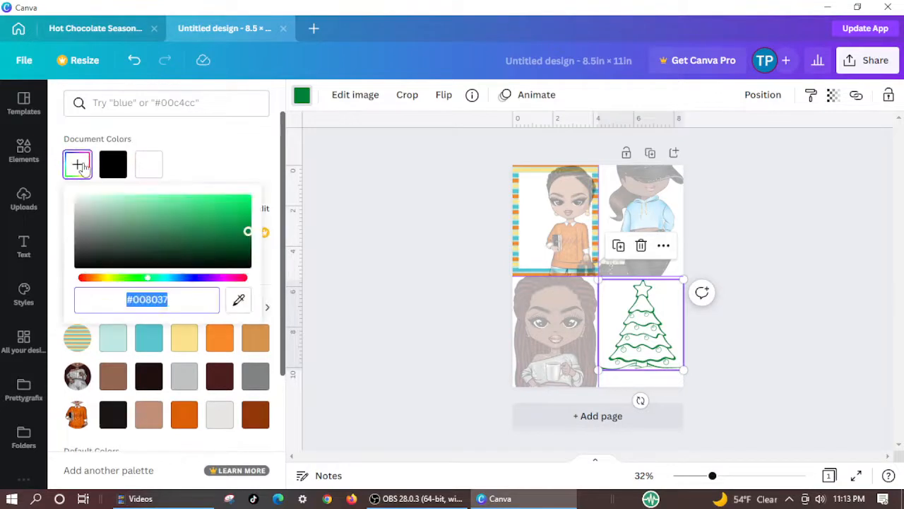
pyautogui.click(245, 250)
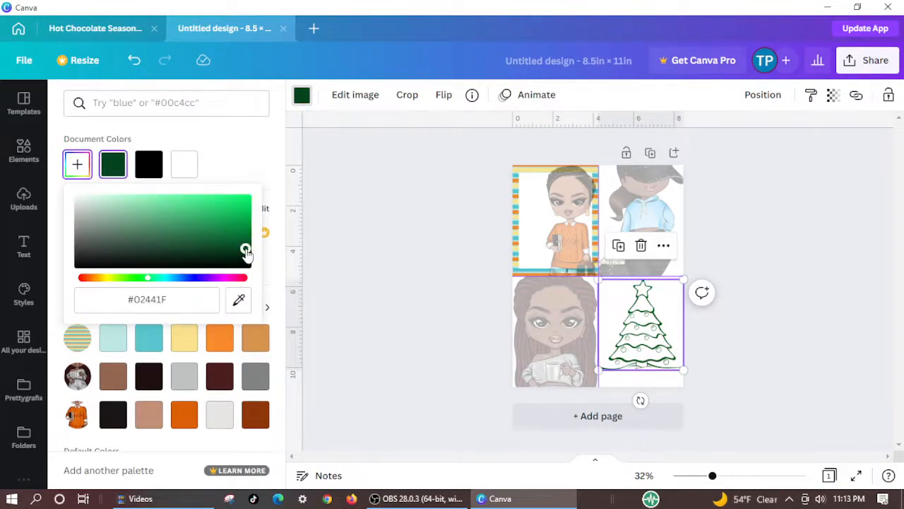
pyautogui.click(390, 262)
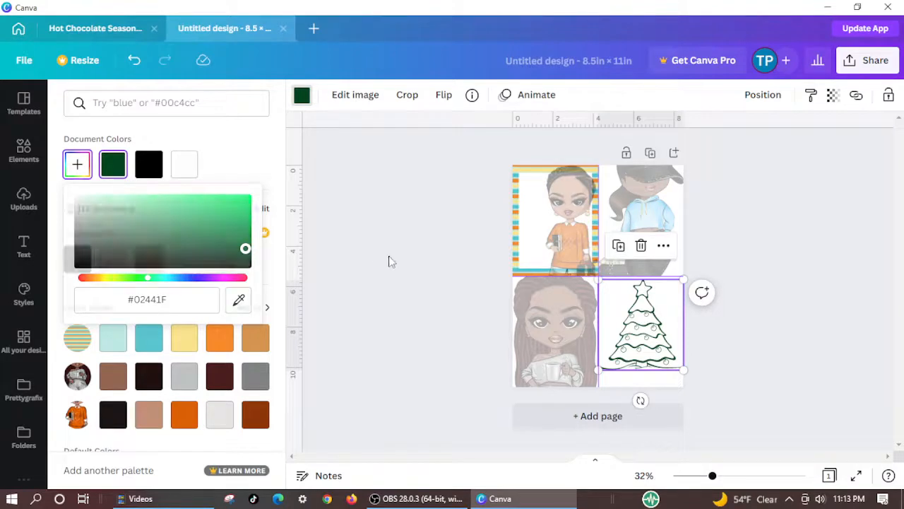
pyautogui.click(759, 361)
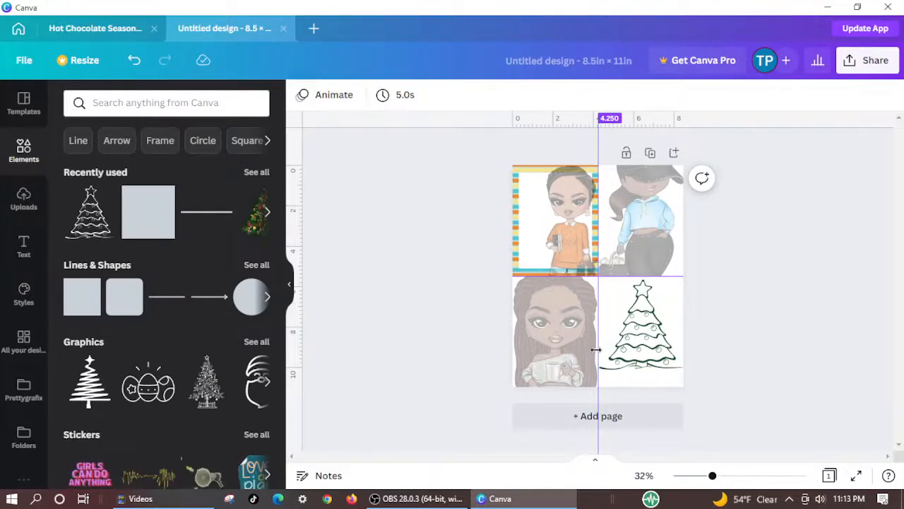
# Shift the tree left across the page's vertical centre guide and enlarge it to the full height of the lower-right quarter.
pyautogui.click(642, 355)
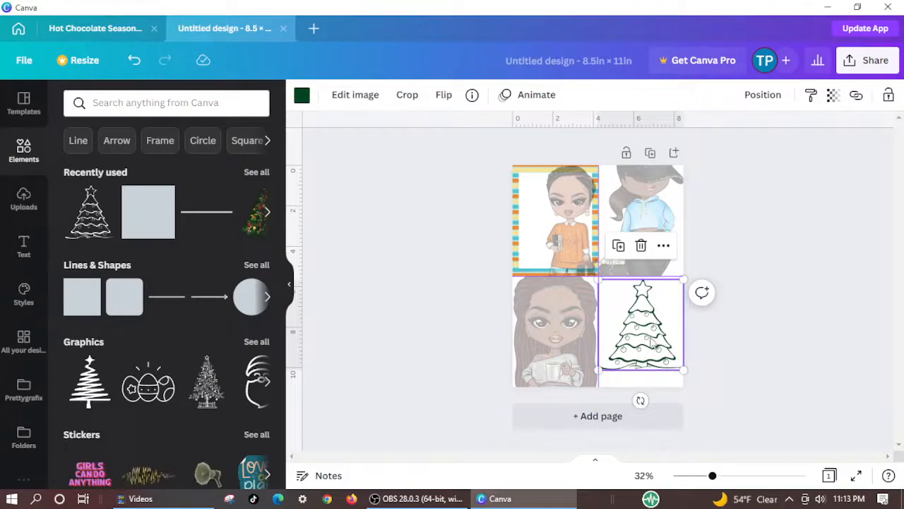
pyautogui.moveTo(645, 334); pyautogui.dragTo(622, 327)
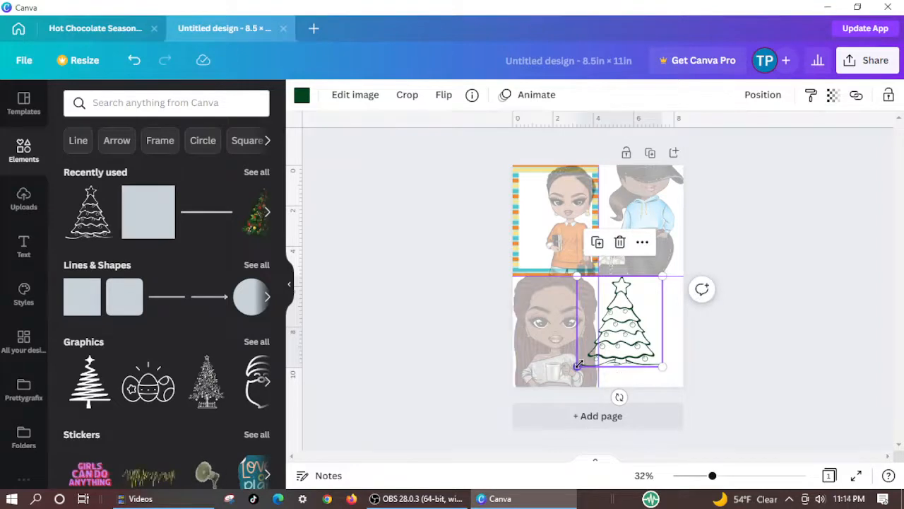
pyautogui.moveTo(577, 368); pyautogui.dragTo(559, 385)
pyautogui.click(722, 360)
pyautogui.click(627, 342)
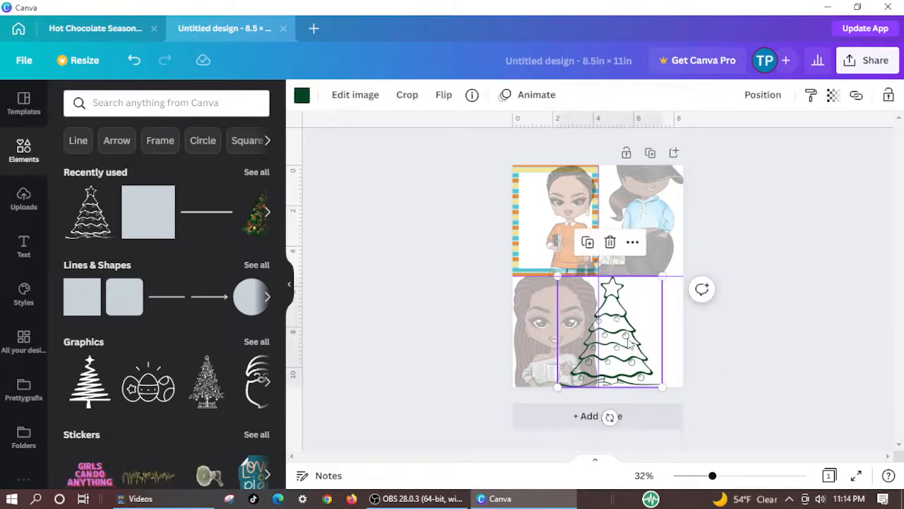
# Crop off the part of the tree that overlaps the lower-left card, ending at the vertical centre guide.
pyautogui.doubleClick(620, 332)
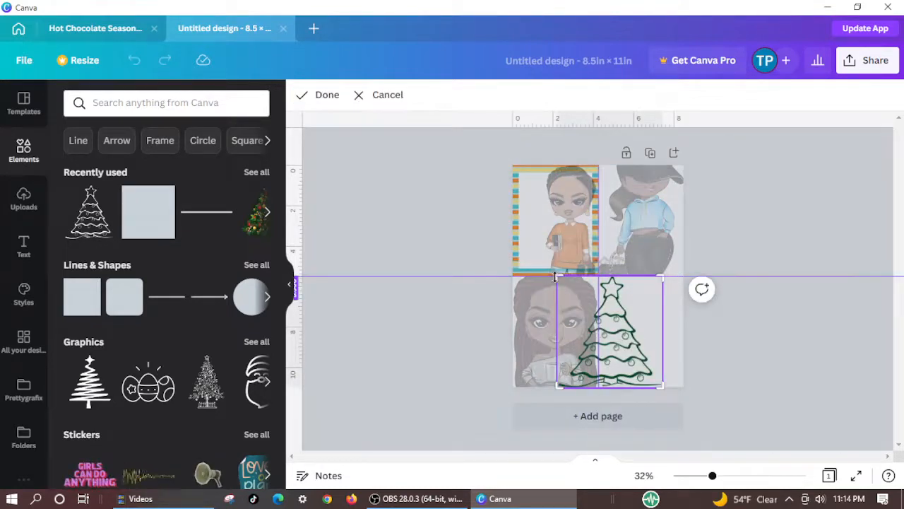
pyautogui.moveTo(556, 275); pyautogui.dragTo(557, 277)
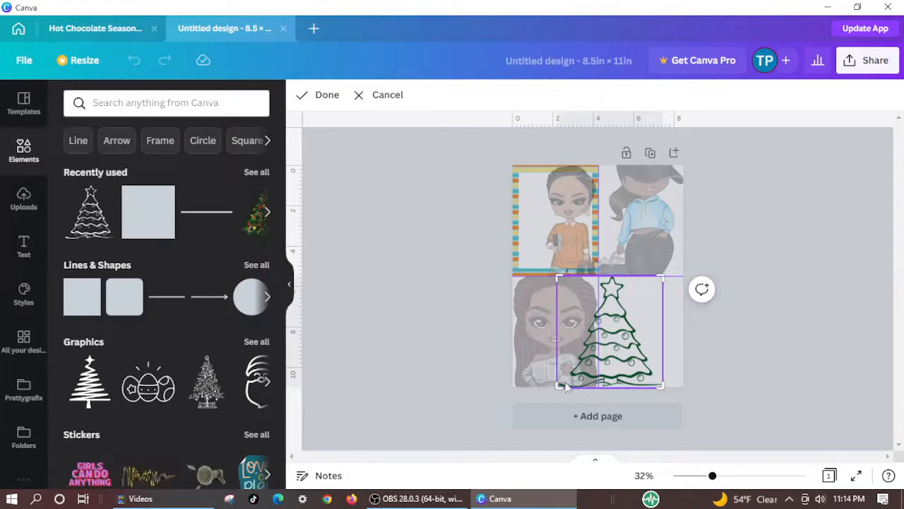
pyautogui.moveTo(557, 383); pyautogui.dragTo(599, 391)
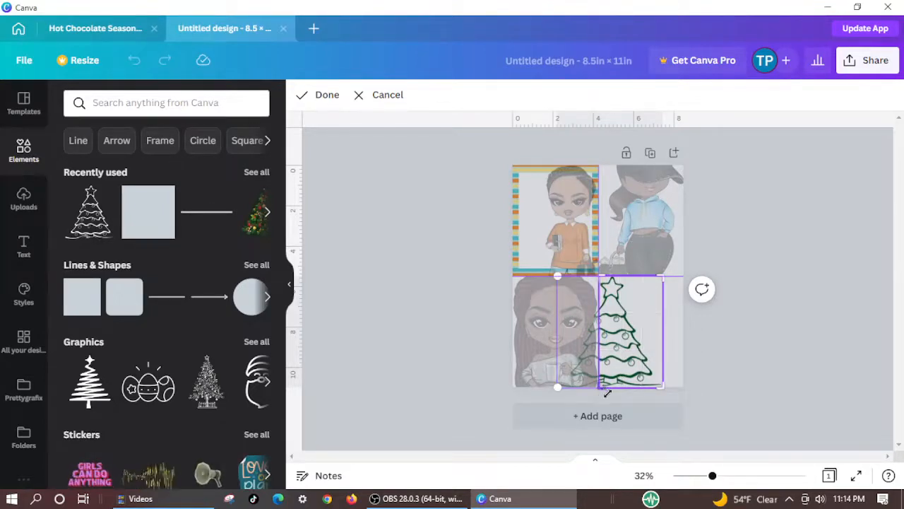
pyautogui.click(711, 365)
pyautogui.click(743, 371)
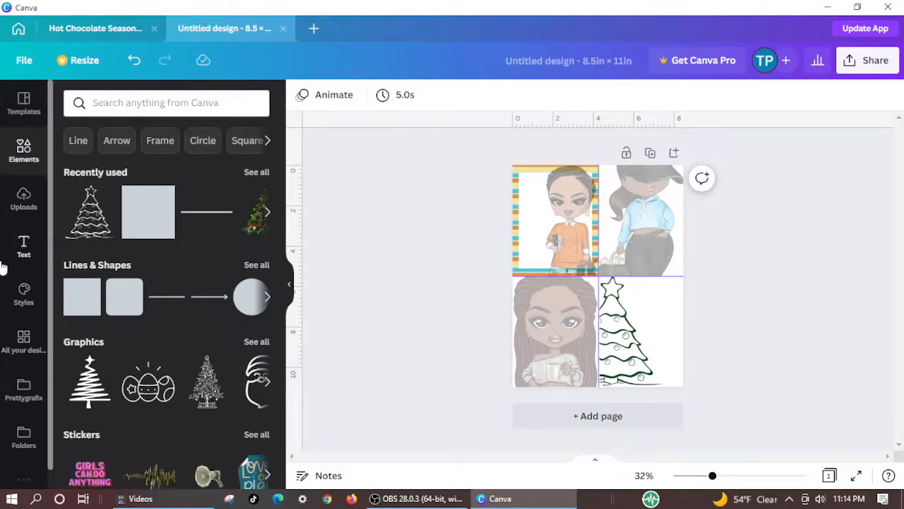
# Add the uploaded light-skinned character in the yellow hoodie, scaled to the lower-right quarter's height and placed against the page's right edge.
pyautogui.click(25, 200)
pyautogui.scroll(-3, 206, 314)
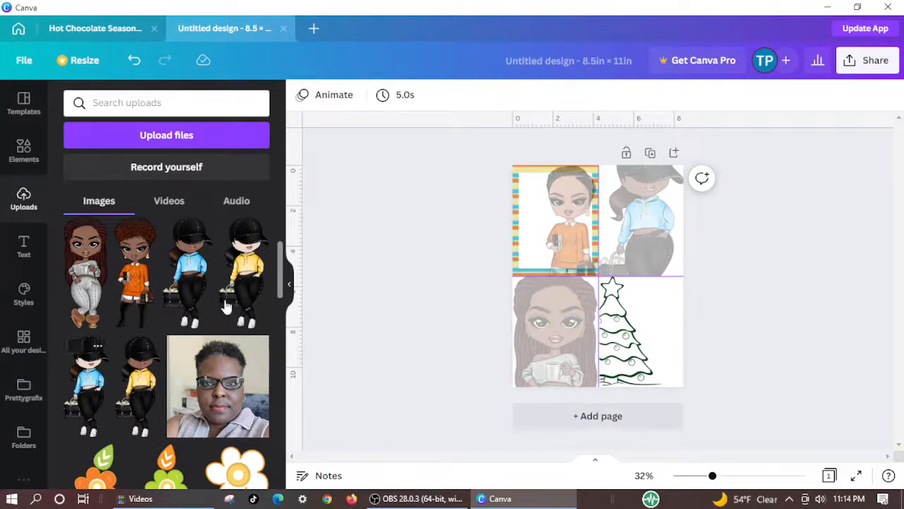
pyautogui.click(240, 270)
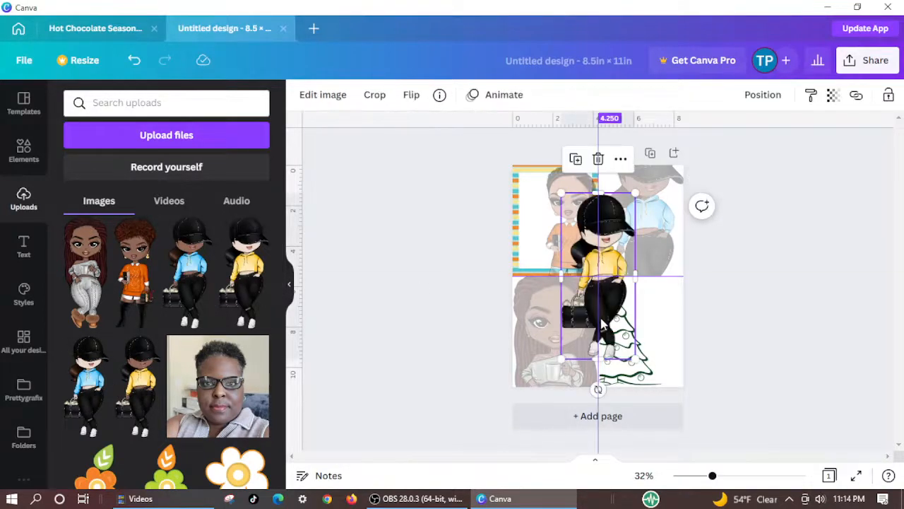
pyautogui.moveTo(620, 295); pyautogui.dragTo(671, 370)
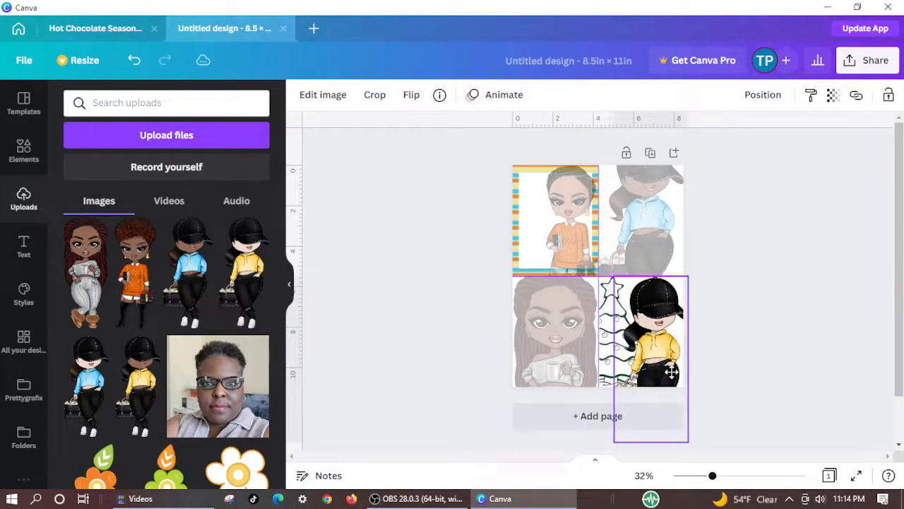
pyautogui.moveTo(613, 441); pyautogui.dragTo(640, 393)
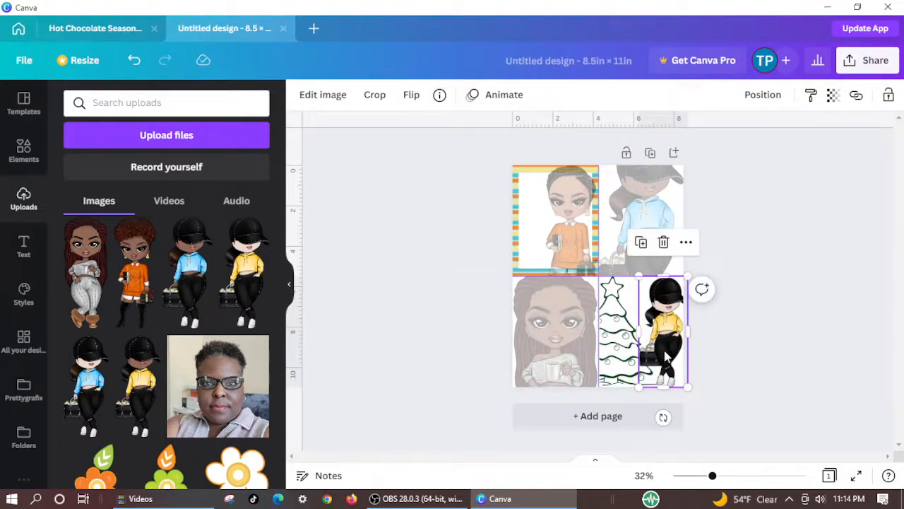
pyautogui.moveTo(670, 351); pyautogui.dragTo(660, 351)
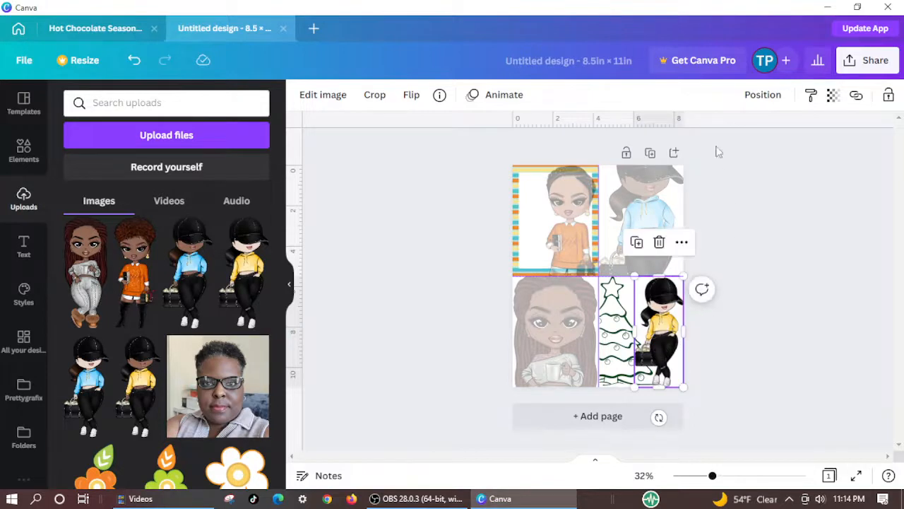
pyautogui.click(782, 396)
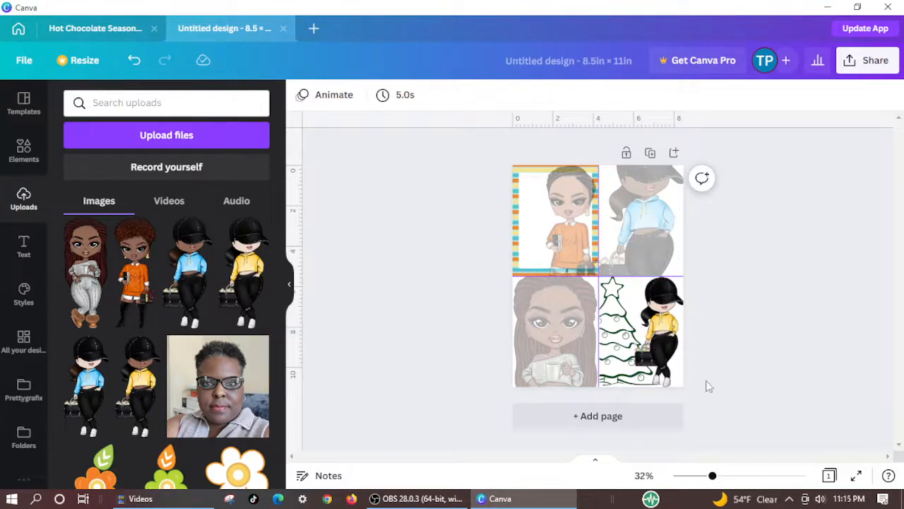
# Fade the tree and the yellow-hoodie character together by lowering their transparency value, then deselect them.
pyautogui.moveTo(709, 387); pyautogui.dragTo(624, 303)
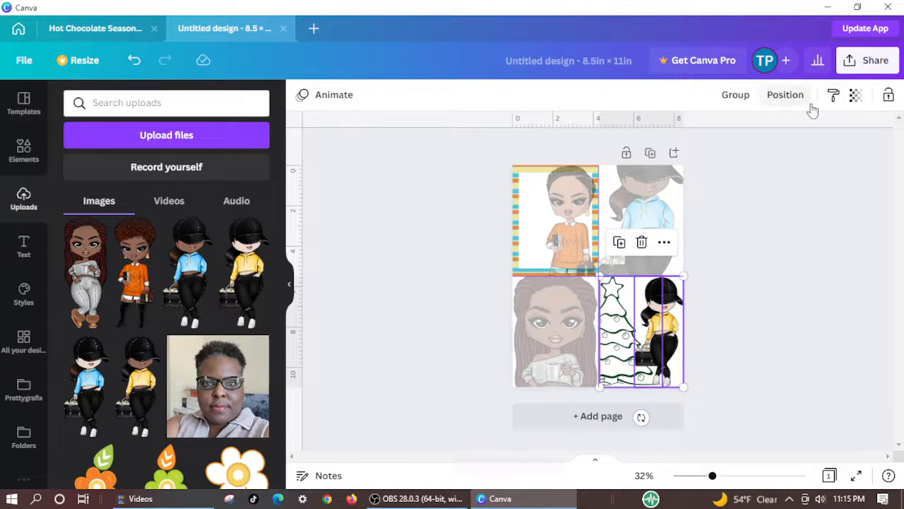
pyautogui.click(855, 95)
pyautogui.click(833, 129)
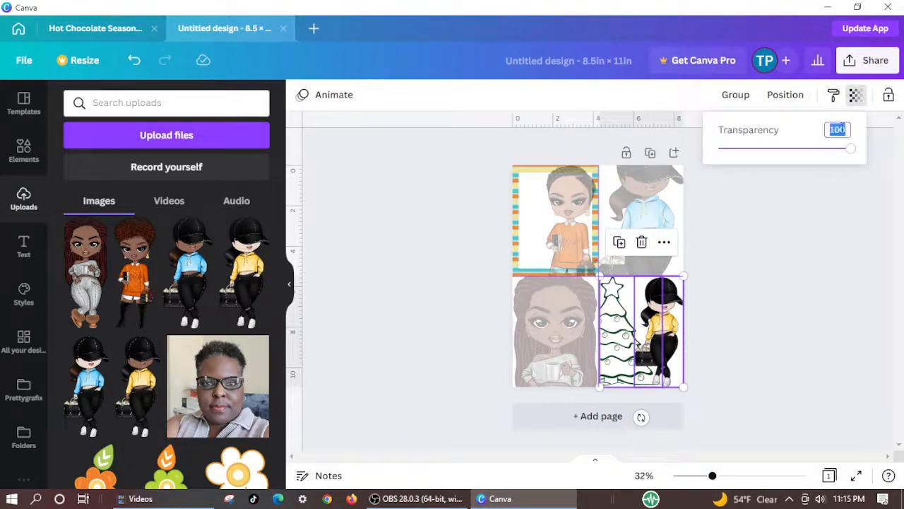
pyautogui.moveTo(835, 130); pyautogui.dragTo(850, 131)
pyautogui.press('Return')
pyautogui.click(774, 285)
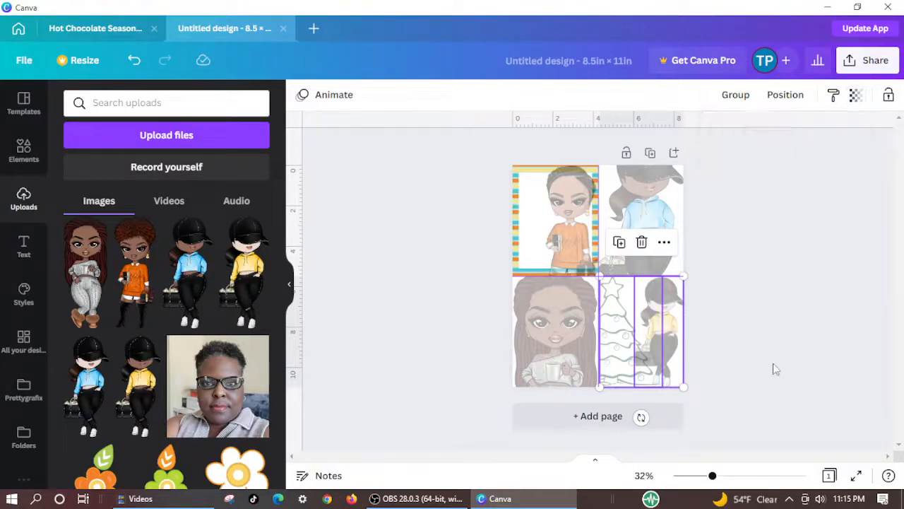
pyautogui.click(773, 367)
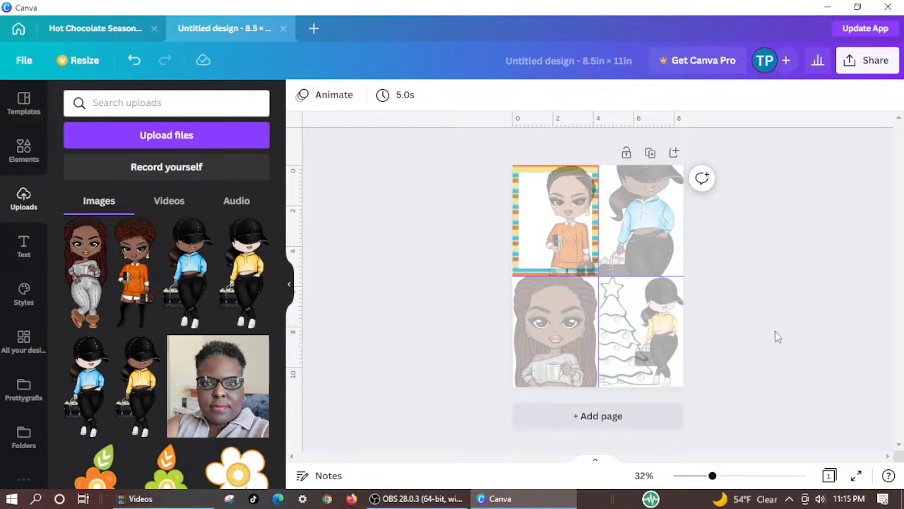
# Insert the recently used "Finally found my new home!" text combination and move it slightly toward the lower-right card.
pyautogui.click(23, 245)
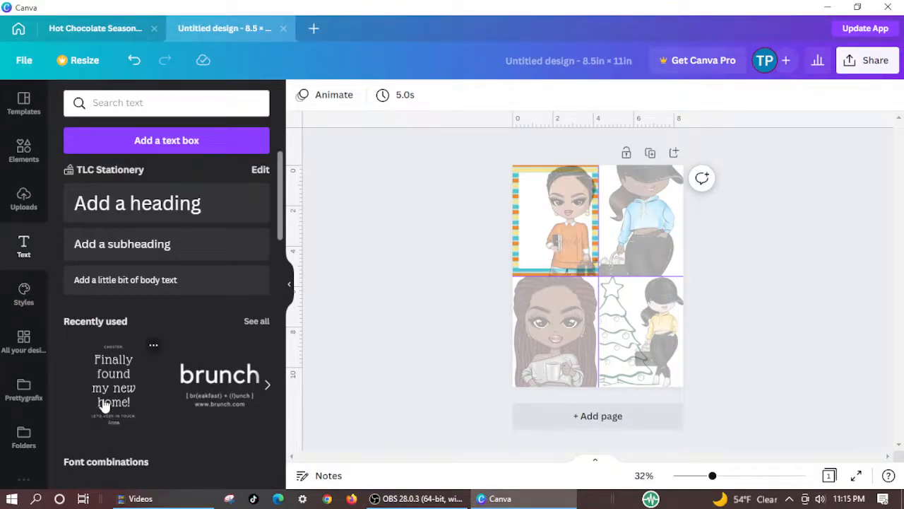
pyautogui.scroll(-3, 102, 406)
pyautogui.scroll(3, 100, 402)
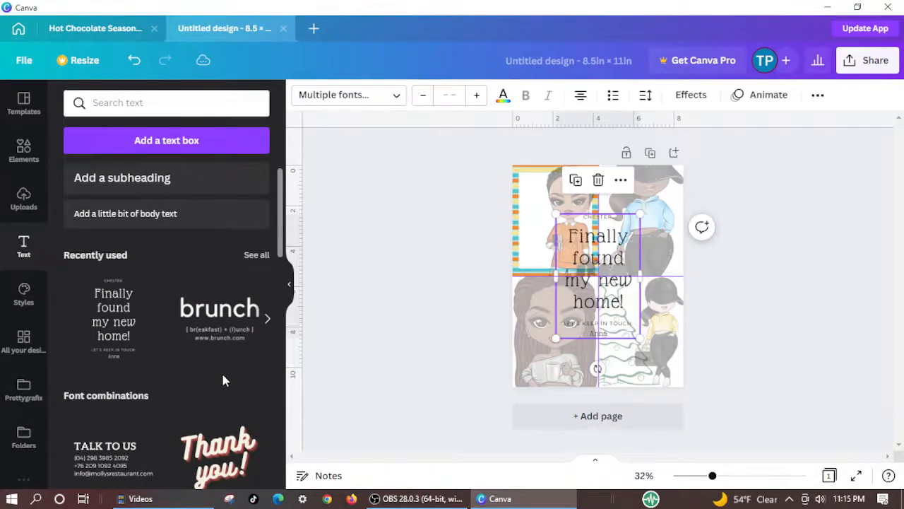
pyautogui.click(612, 310)
pyautogui.moveTo(611, 310); pyautogui.dragTo(625, 324)
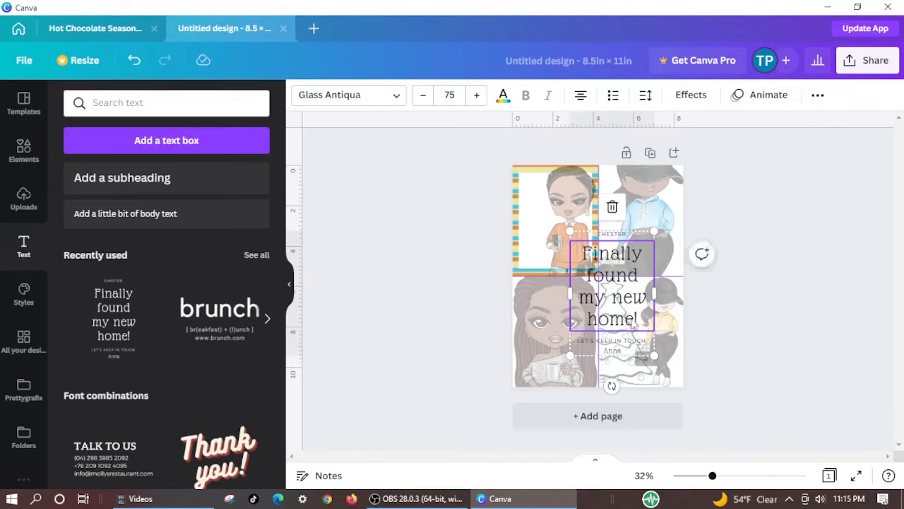
# Replace the heading "Finally found my new home!" with "Christmas is in the Bag" and deselect the text.
pyautogui.doubleClick(625, 324)
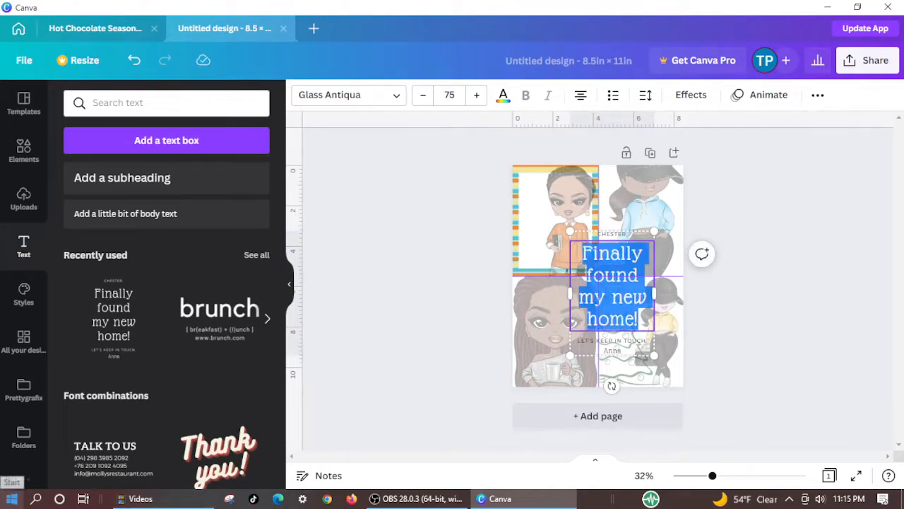
pyautogui.write('Christ')
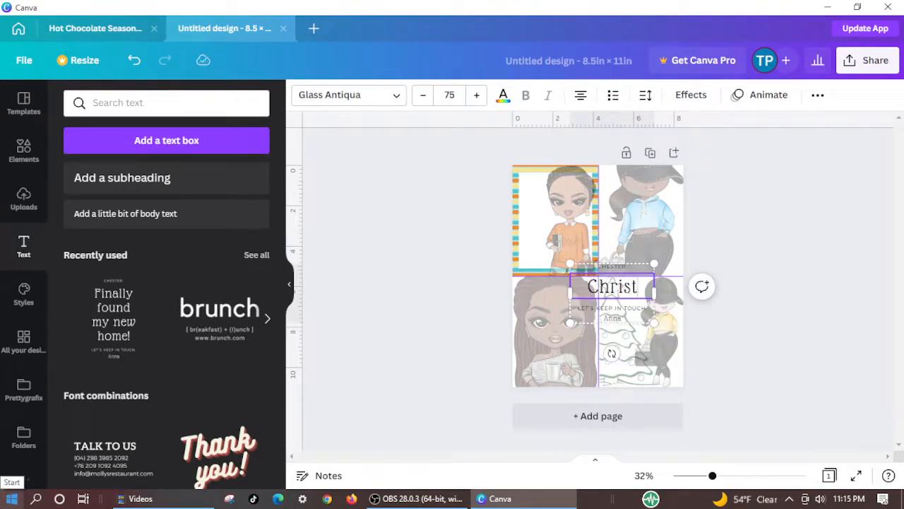
pyautogui.write('mas is')
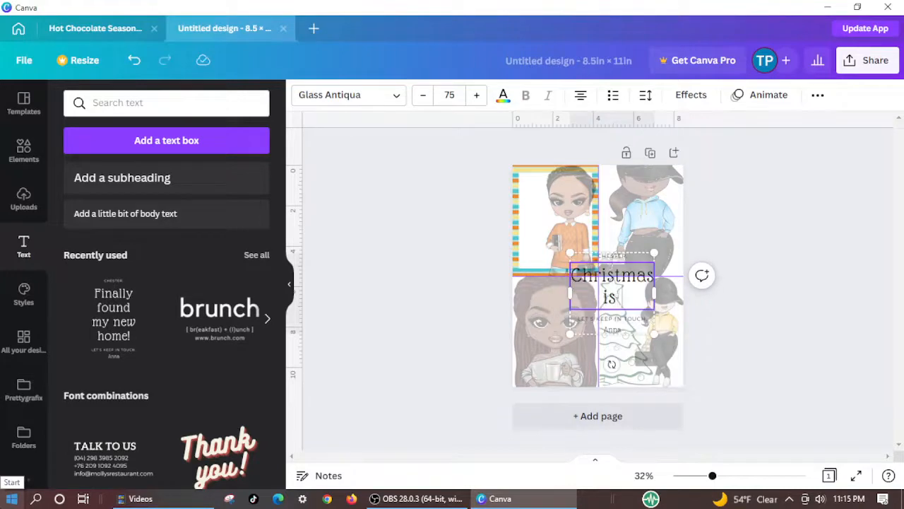
pyautogui.write(' in the')
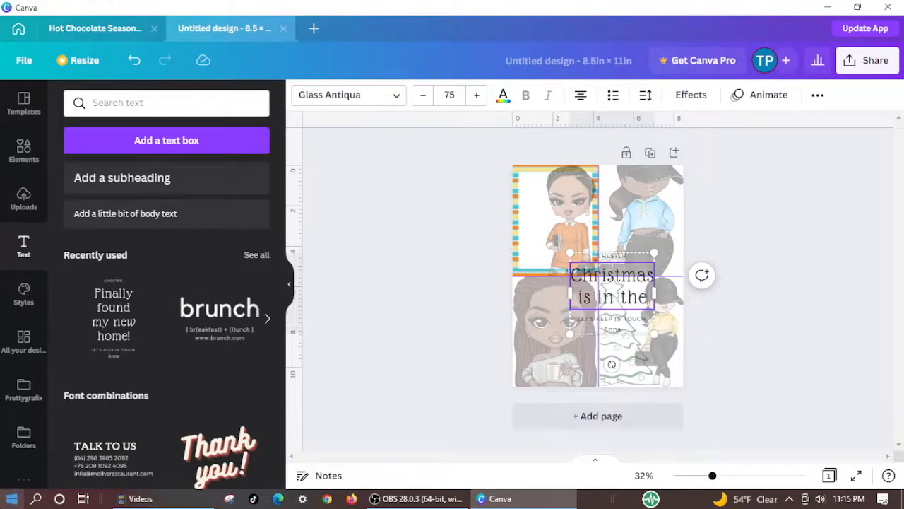
pyautogui.write(' Bag')
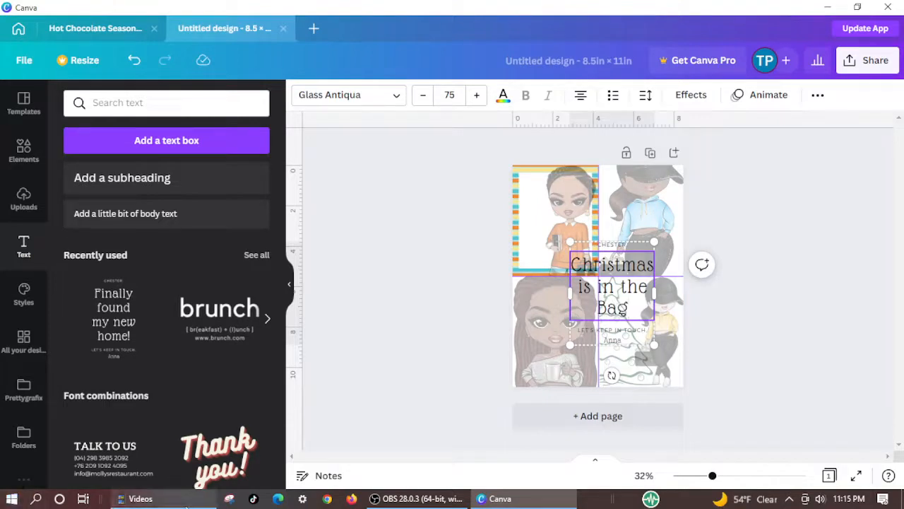
pyautogui.click(816, 396)
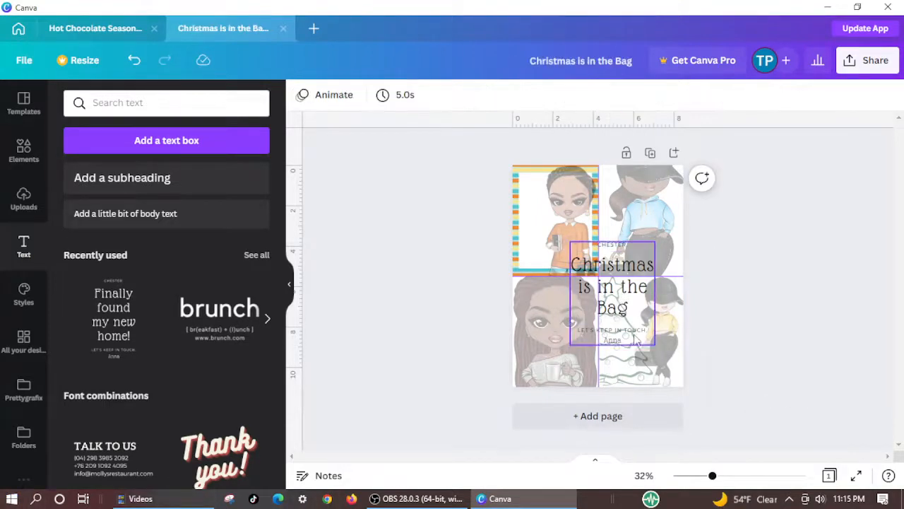
# Move the text combination into the lower-right card and scale it down until the heading's font size is about 43.1.
pyautogui.moveTo(623, 319); pyautogui.dragTo(635, 338)
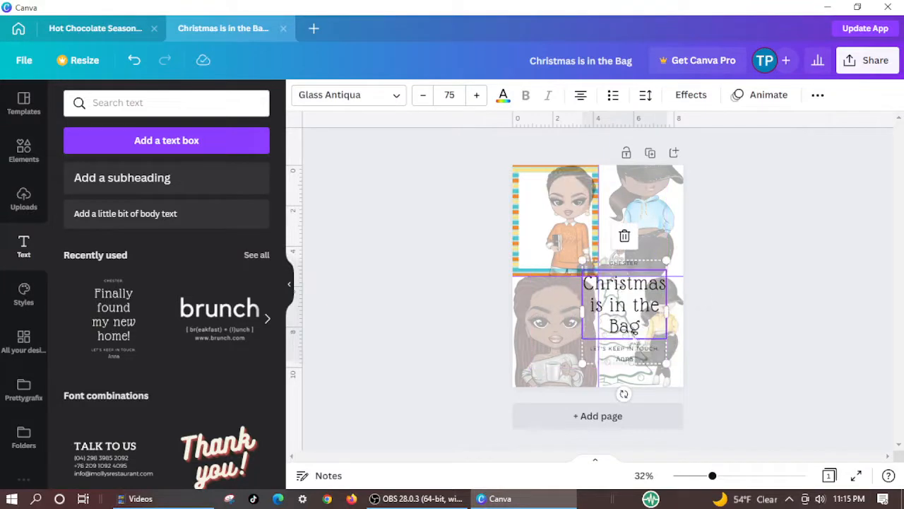
pyautogui.moveTo(582, 363); pyautogui.dragTo(638, 320)
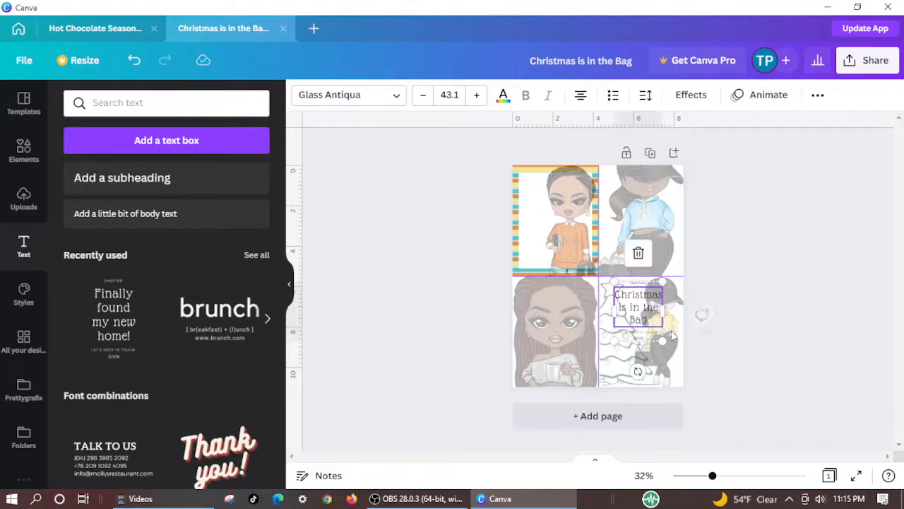
pyautogui.click(733, 346)
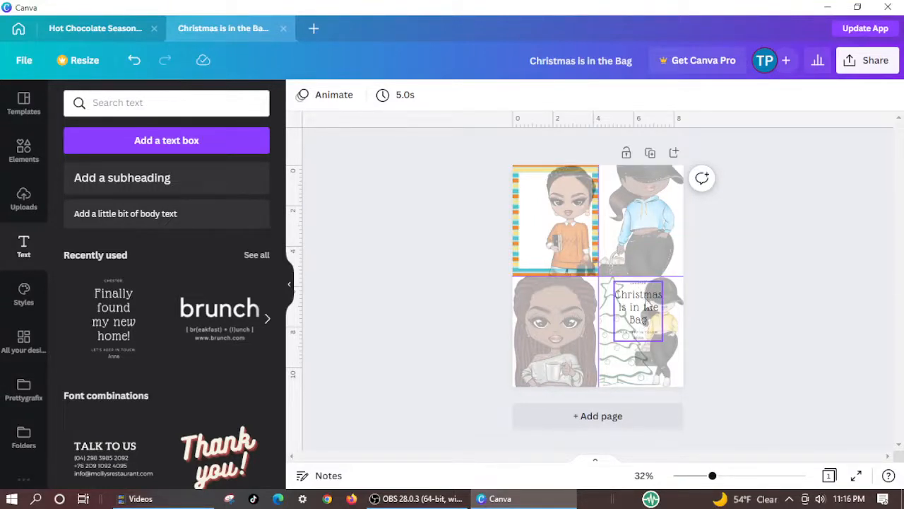
# Ungroup the text combination and delete the small text lines around the "Christmas is in the Bag" heading.
pyautogui.click(638, 307)
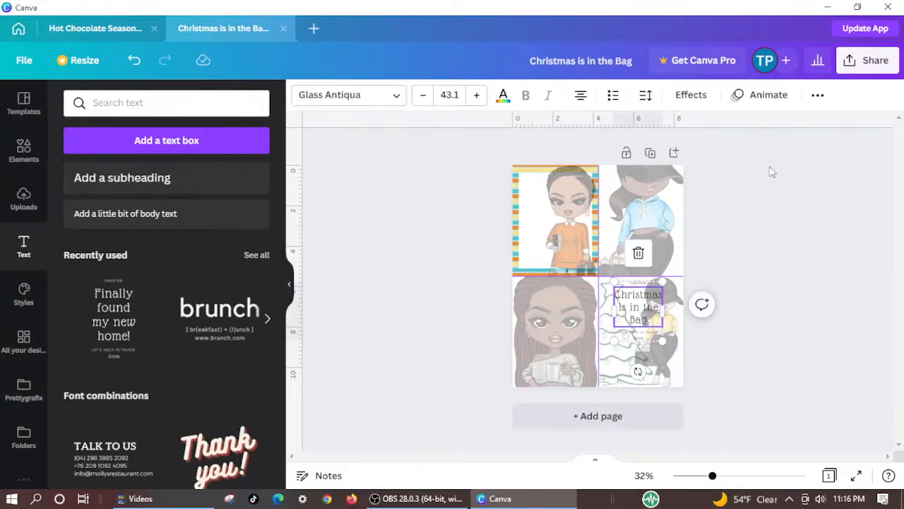
pyautogui.click(817, 95)
pyautogui.click(631, 128)
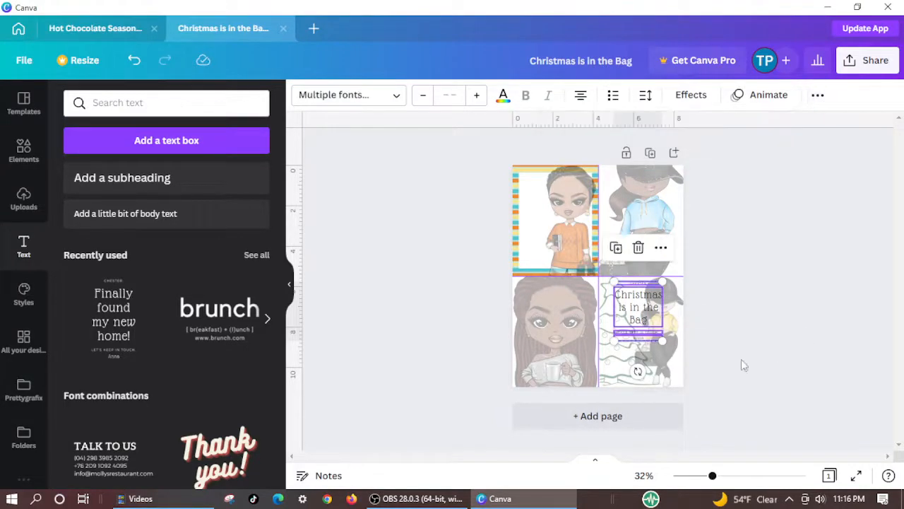
pyautogui.click(769, 354)
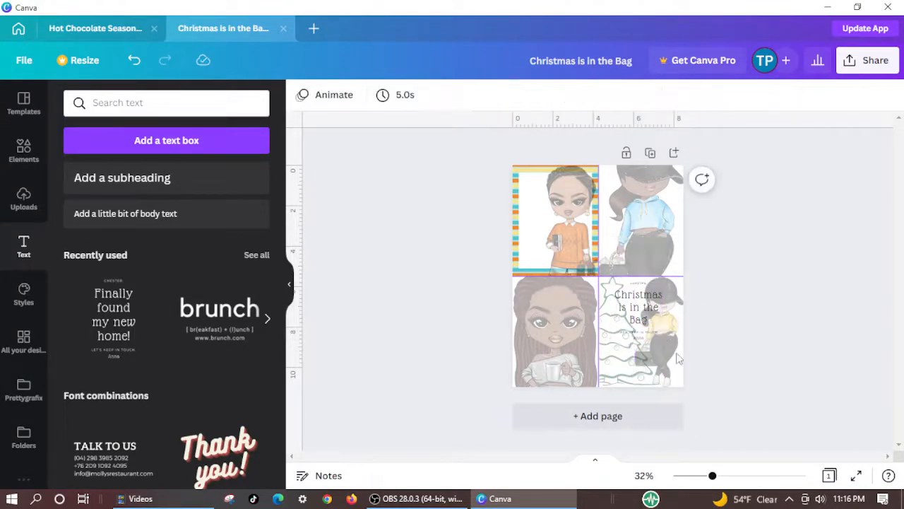
pyautogui.click(636, 340)
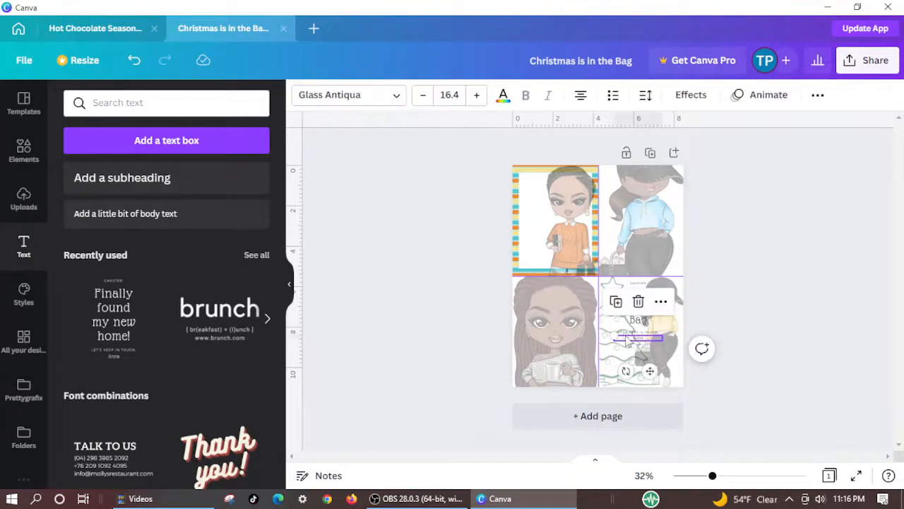
pyautogui.press('Delete')
pyautogui.click(630, 332)
pyautogui.press('Delete')
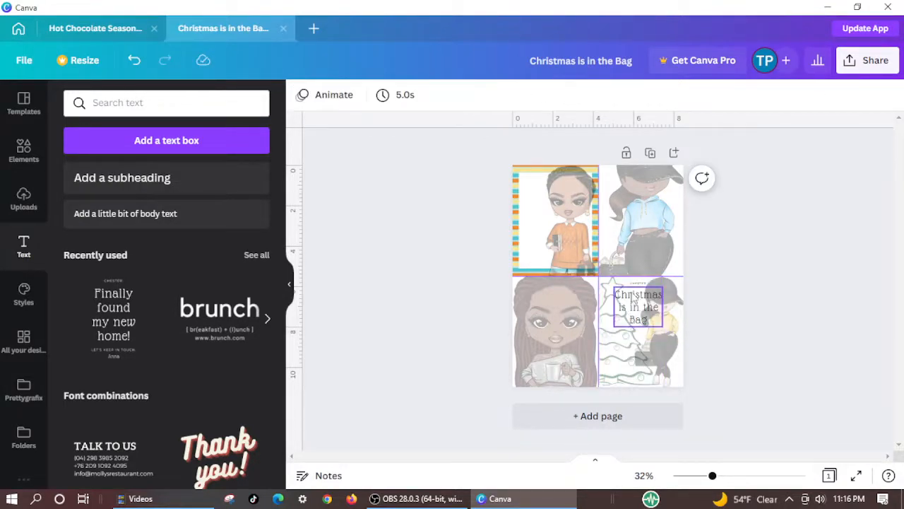
# Shrink the heading to a font size of about 23.9 beside the tree's star and tighten its line spacing to 0.87.
pyautogui.click(633, 305)
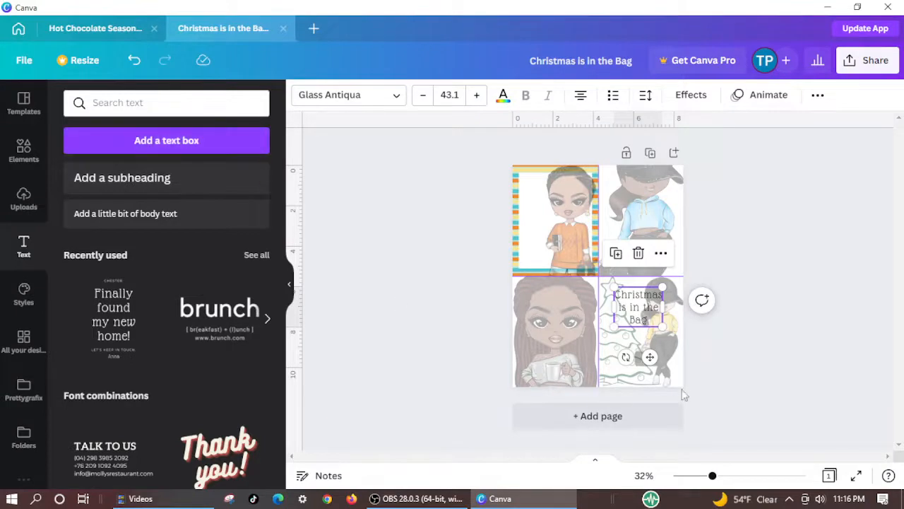
pyautogui.moveTo(661, 326); pyautogui.dragTo(637, 305)
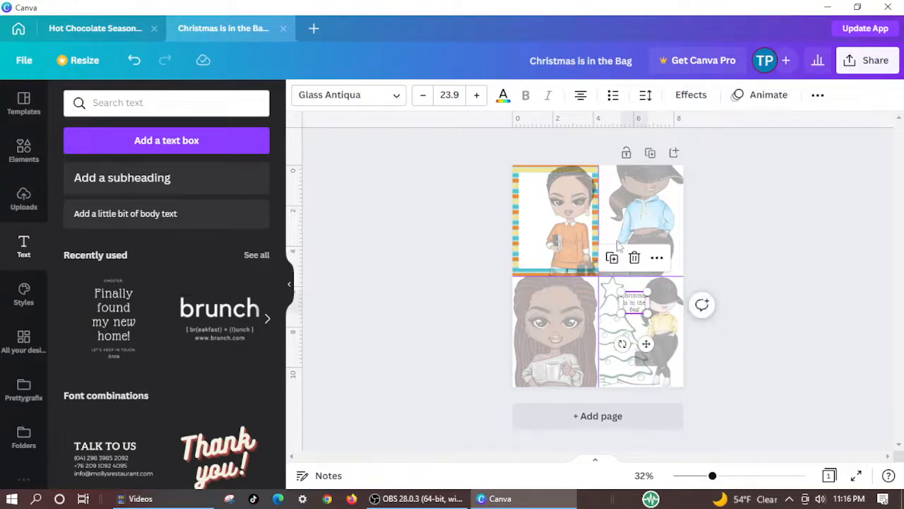
pyautogui.doubleClick(635, 308)
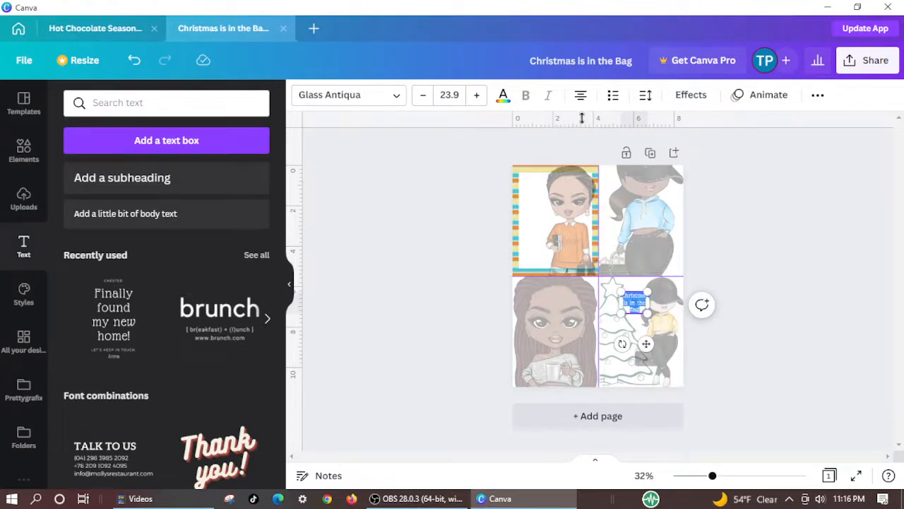
pyautogui.click(644, 95)
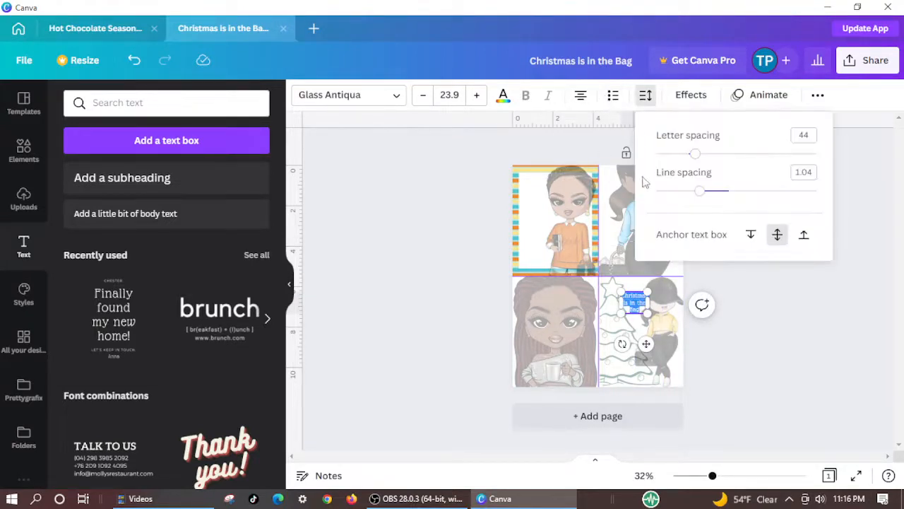
pyautogui.moveTo(699, 191); pyautogui.dragTo(687, 193)
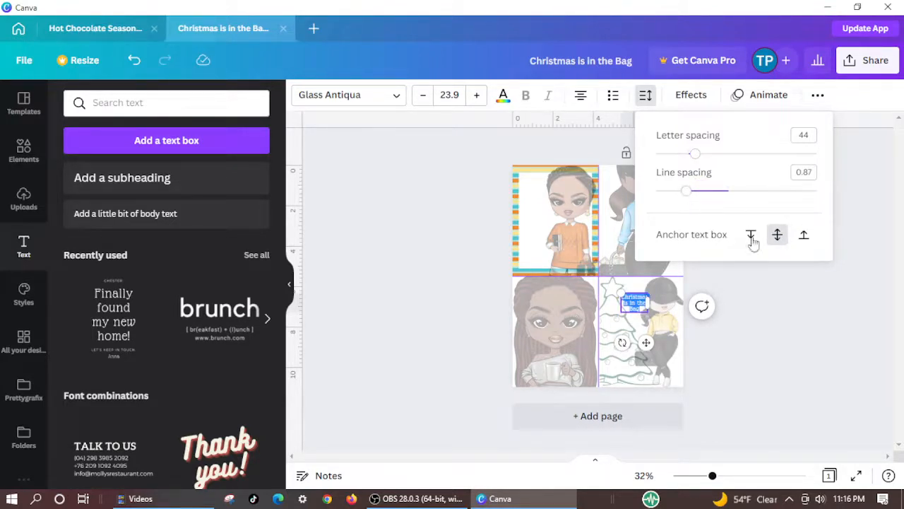
pyautogui.click(691, 318)
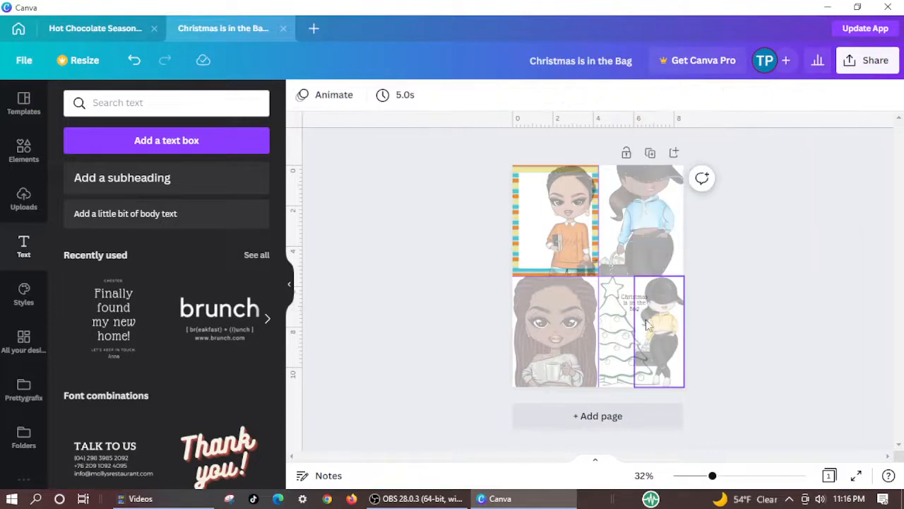
# Reduce the "Christmas is in the Bag" heading's font size to 20 and deselect it.
pyautogui.moveTo(634, 316); pyautogui.dragTo(632, 312)
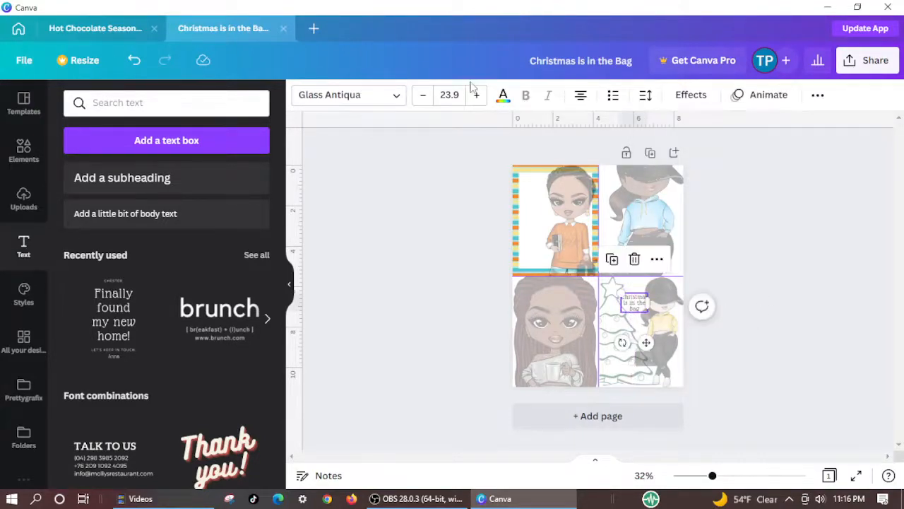
pyautogui.click(424, 97)
pyautogui.click(423, 96)
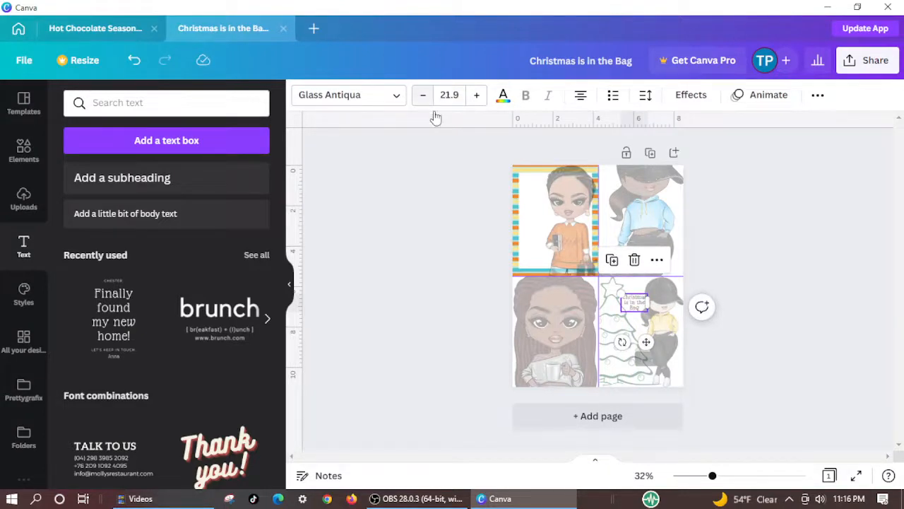
pyautogui.click(770, 363)
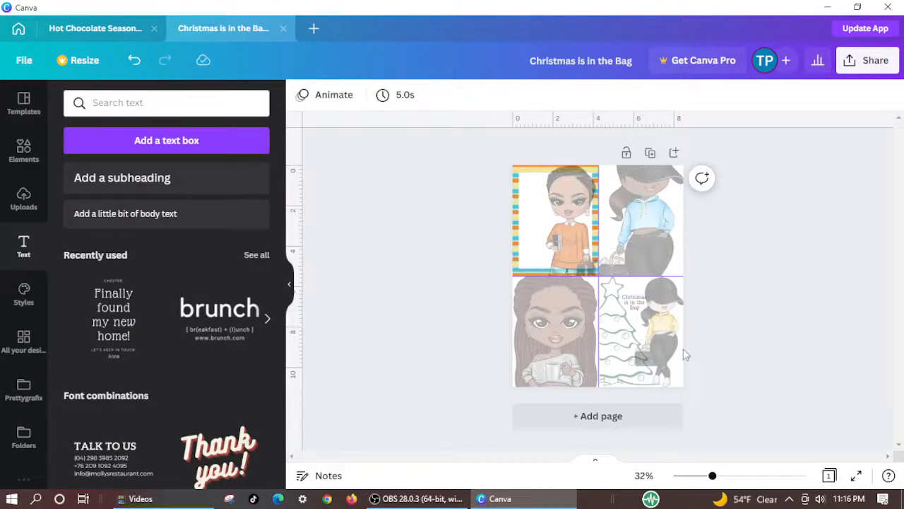
pyautogui.click(634, 305)
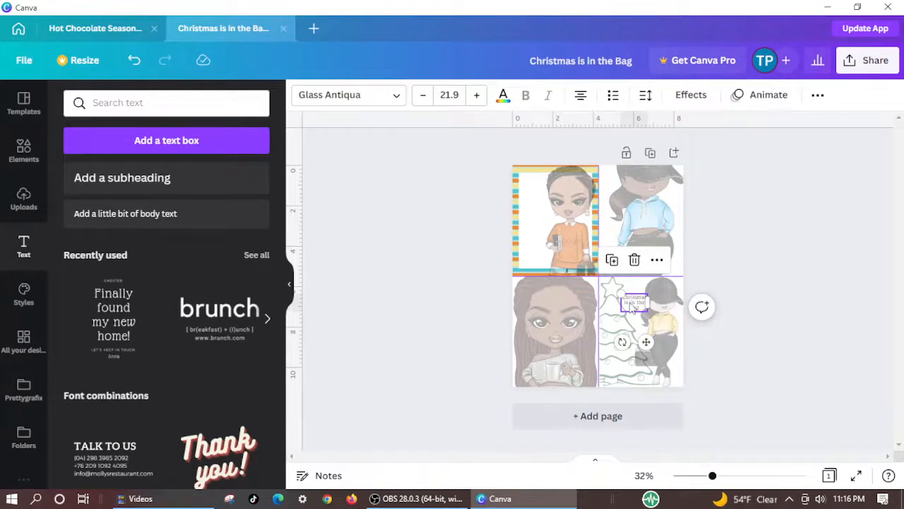
pyautogui.click(450, 95)
pyautogui.press('BackSpace')
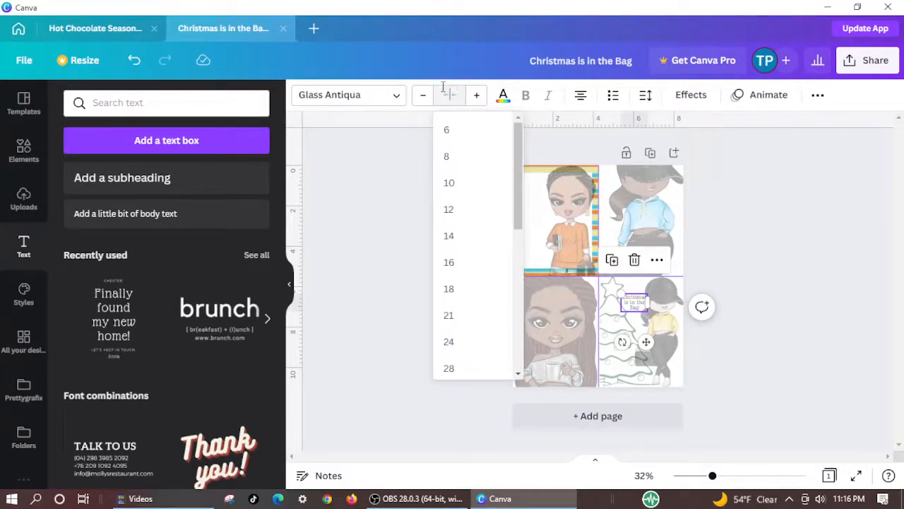
pyautogui.press('Return')
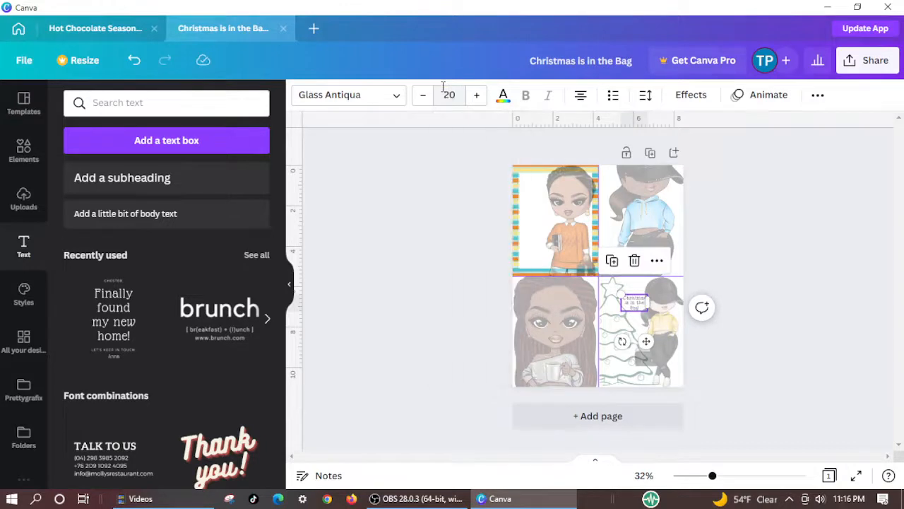
pyautogui.click(760, 317)
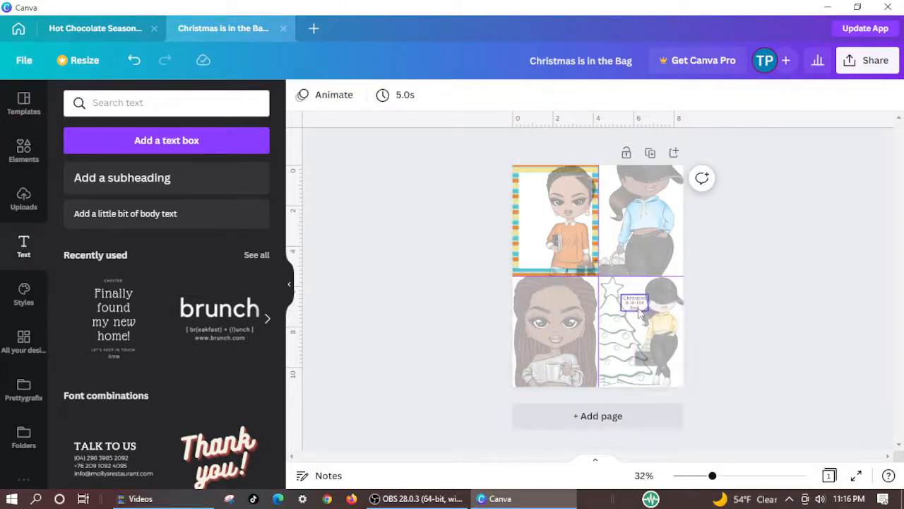
# Nudge the heading slightly up and toward the tree, away from the yellow-hoodie character's cap and ponytail.
pyautogui.moveTo(715, 476); pyautogui.dragTo(753, 476)
pyautogui.scroll(-3, 717, 400)
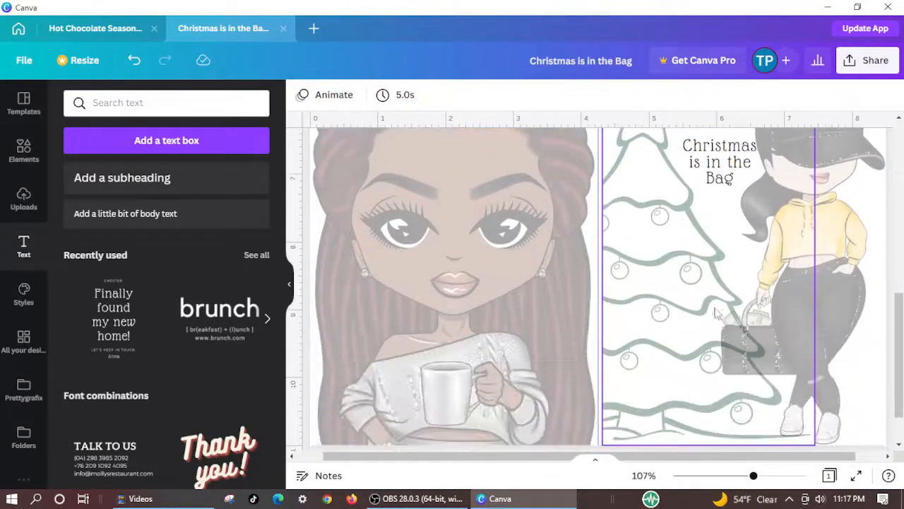
pyautogui.scroll(2, 715, 311)
pyautogui.scroll(1, 708, 295)
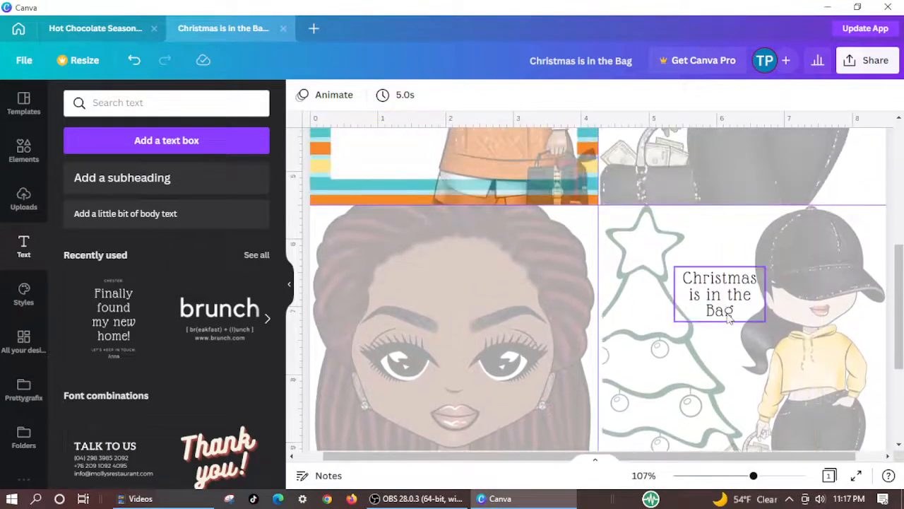
pyautogui.click(730, 319)
pyautogui.moveTo(729, 318); pyautogui.dragTo(722, 302)
# Shift the Christmas tree sideways so its cropped edge sits flush against the vertical centre guide.
pyautogui.scroll(-3, 695, 315)
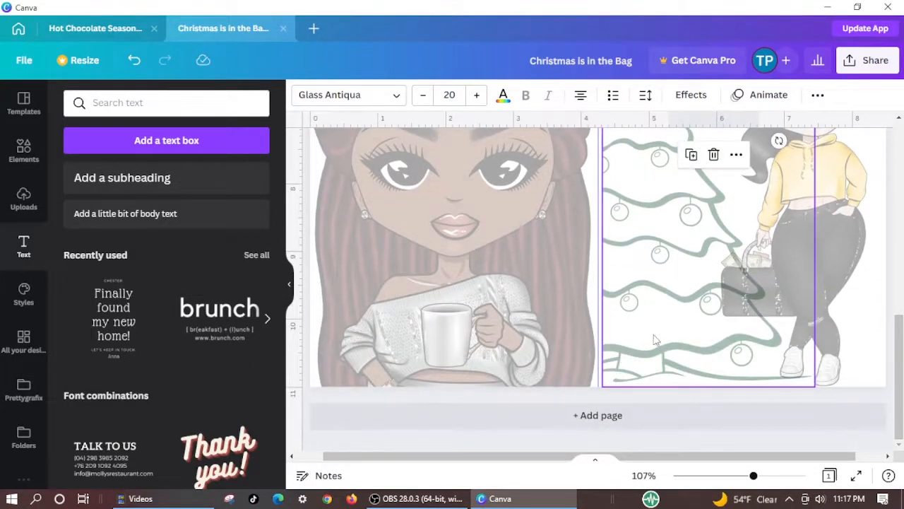
pyautogui.moveTo(601, 375); pyautogui.dragTo(625, 352)
pyautogui.click(631, 356)
# Fade the "Christmas is in the Bag" heading by setting its transparency value to 40.
pyautogui.scroll(3, 707, 371)
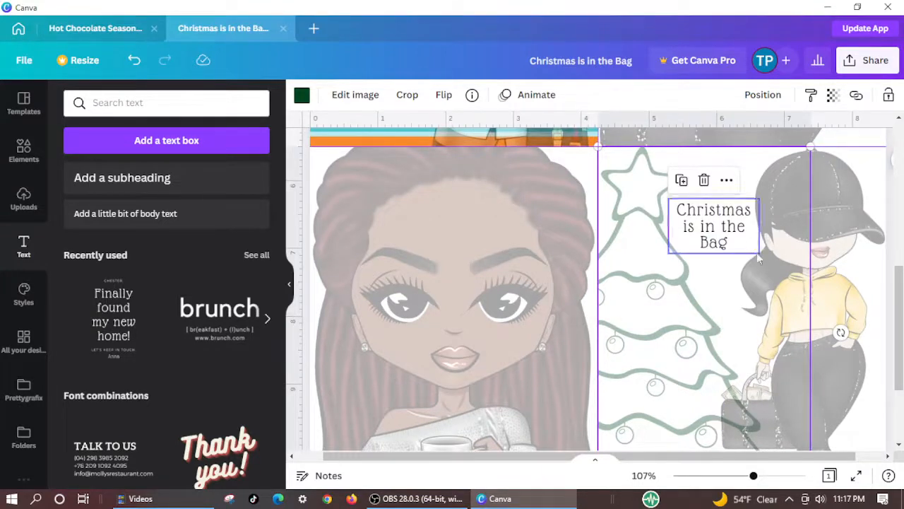
pyautogui.doubleClick(719, 244)
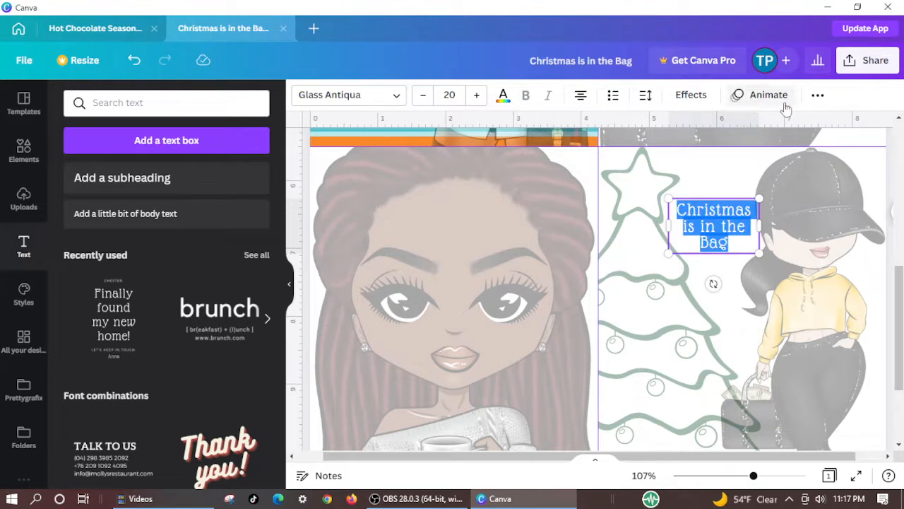
pyautogui.click(818, 94)
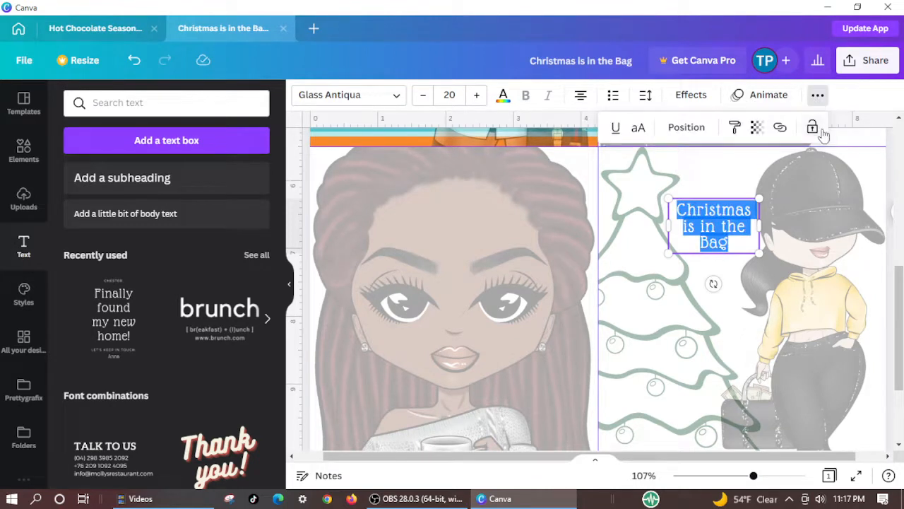
pyautogui.click(756, 128)
pyautogui.click(746, 161)
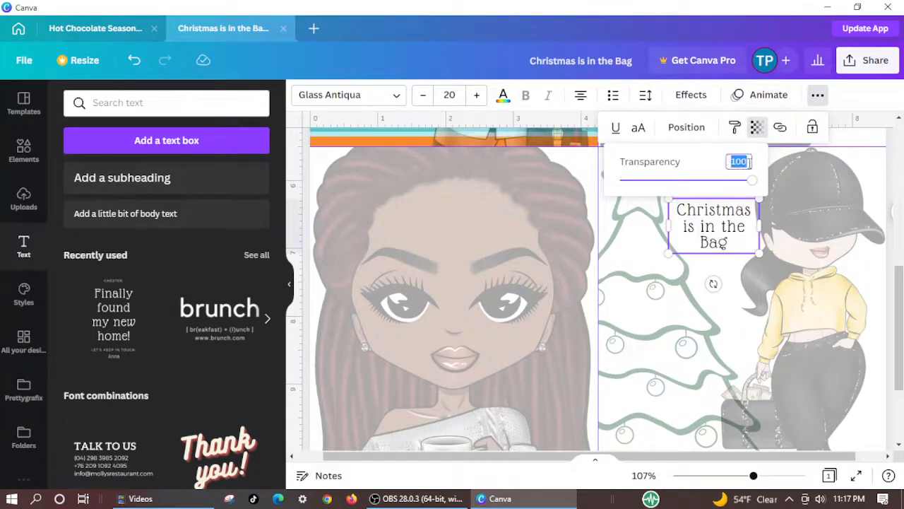
pyautogui.moveTo(747, 164); pyautogui.dragTo(733, 162)
pyautogui.write('40')
pyautogui.press('Return')
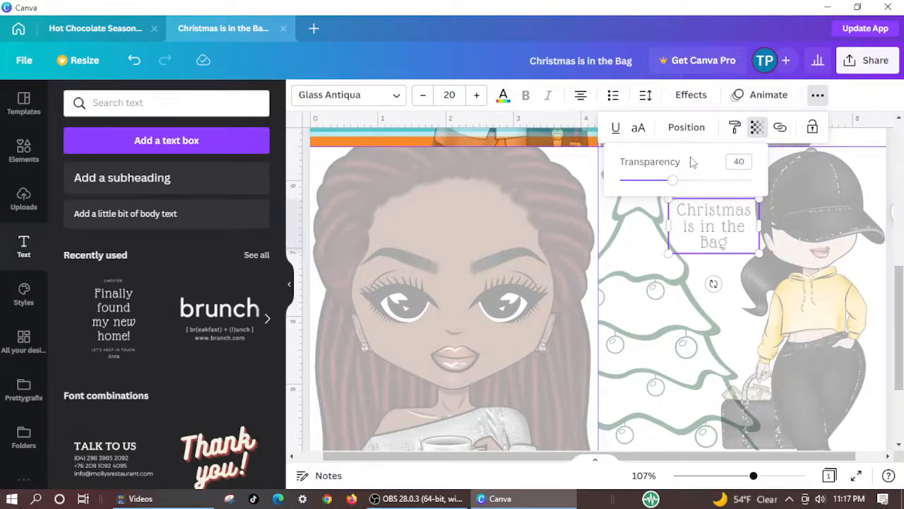
pyautogui.click(739, 161)
pyautogui.click(734, 160)
pyautogui.press('Return')
pyautogui.click(704, 244)
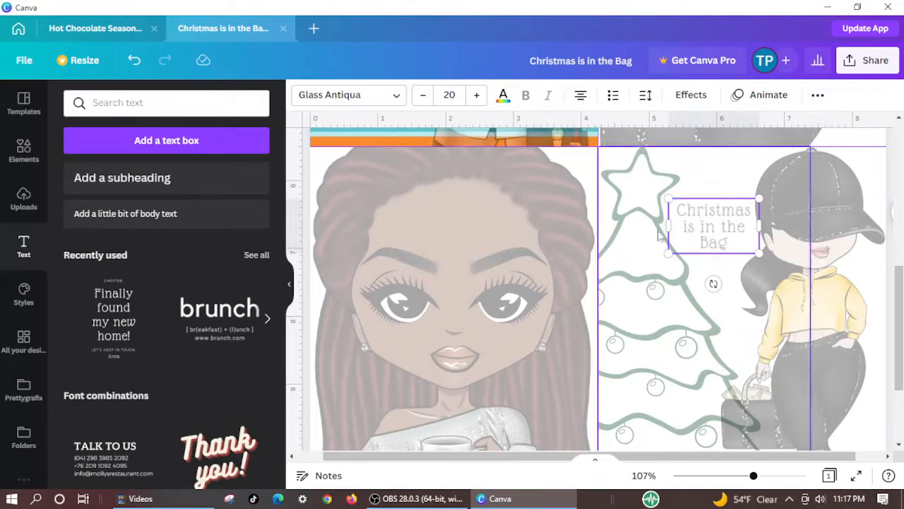
# Try the Blueberry font on the full text of the "Christmas is in the Bag" heading.
pyautogui.click(747, 246)
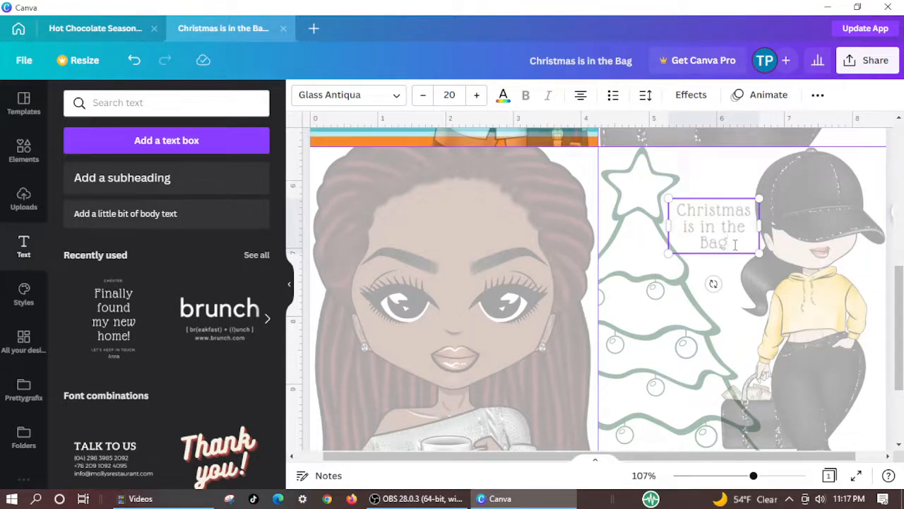
pyautogui.moveTo(735, 244); pyautogui.dragTo(674, 205)
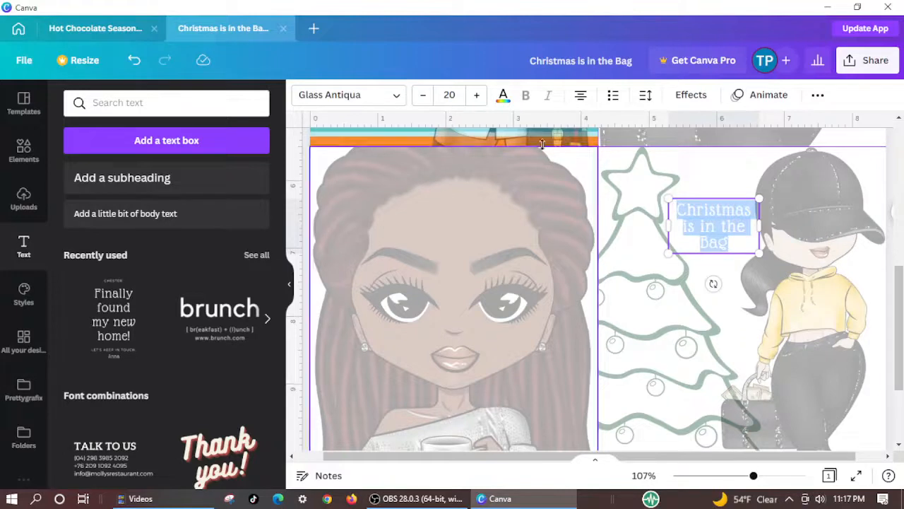
pyautogui.click(396, 99)
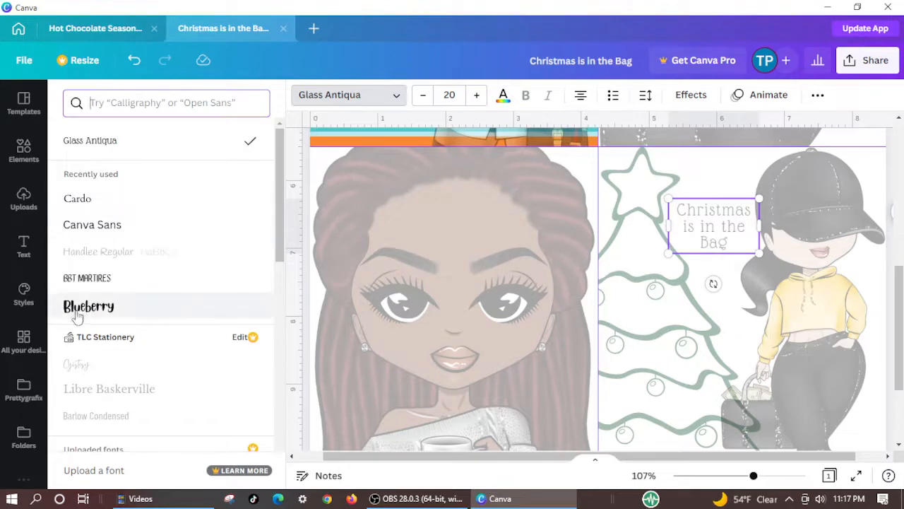
pyautogui.scroll(-2, 91, 305)
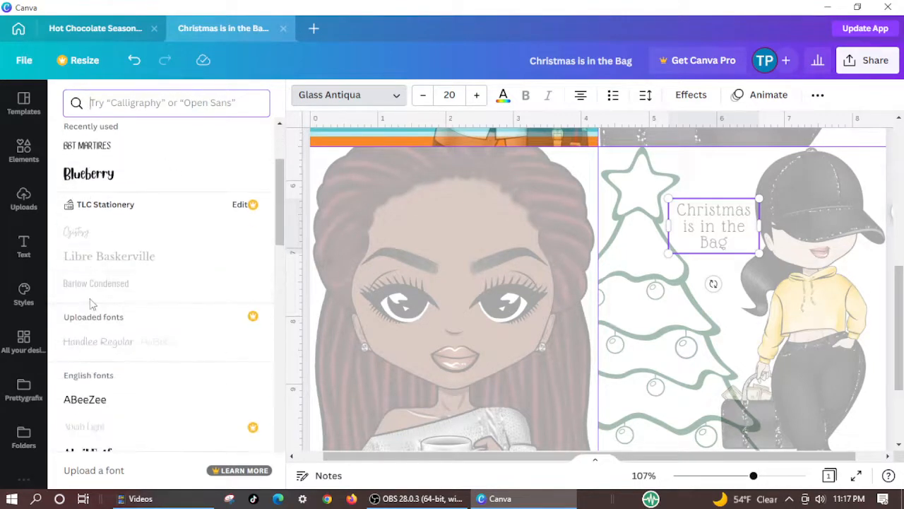
pyautogui.scroll(1, 91, 252)
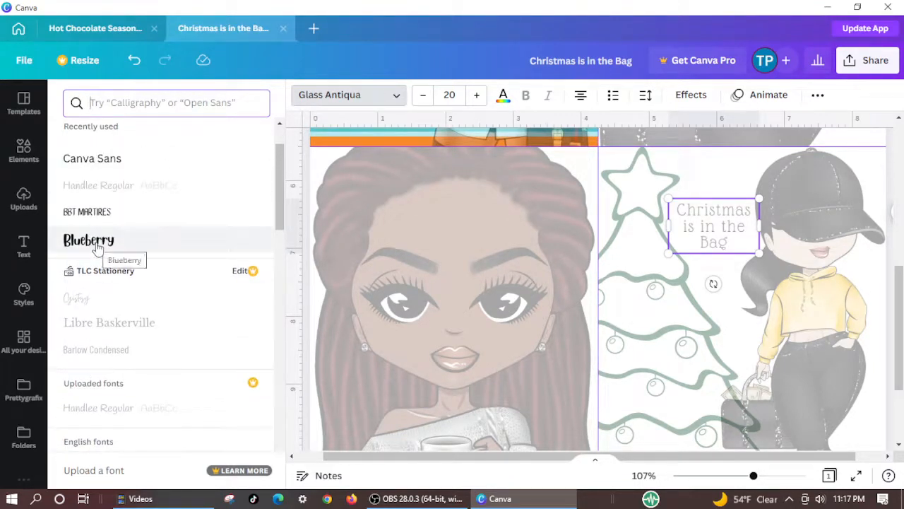
pyautogui.click(96, 248)
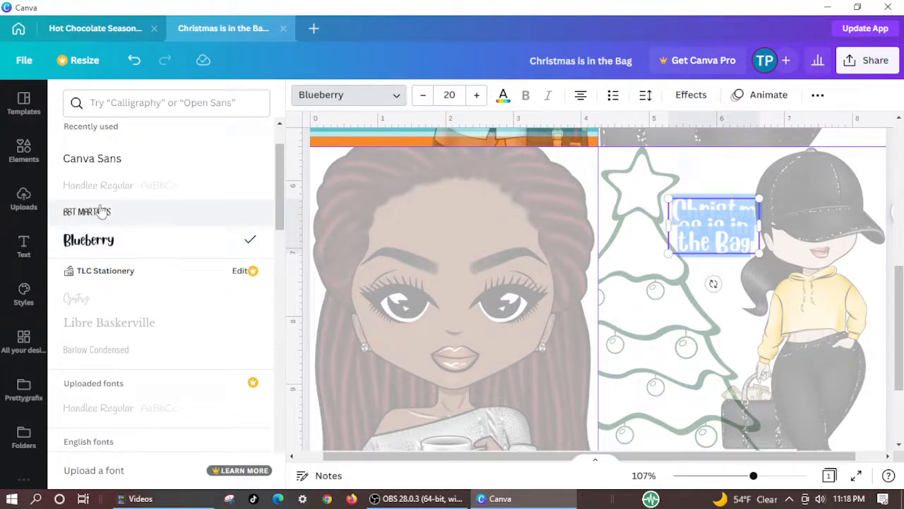
# Change the font of the selected "Christmas is in the Bag" heading to Angelina.
pyautogui.scroll(1, 101, 210)
pyautogui.scroll(-6, 101, 206)
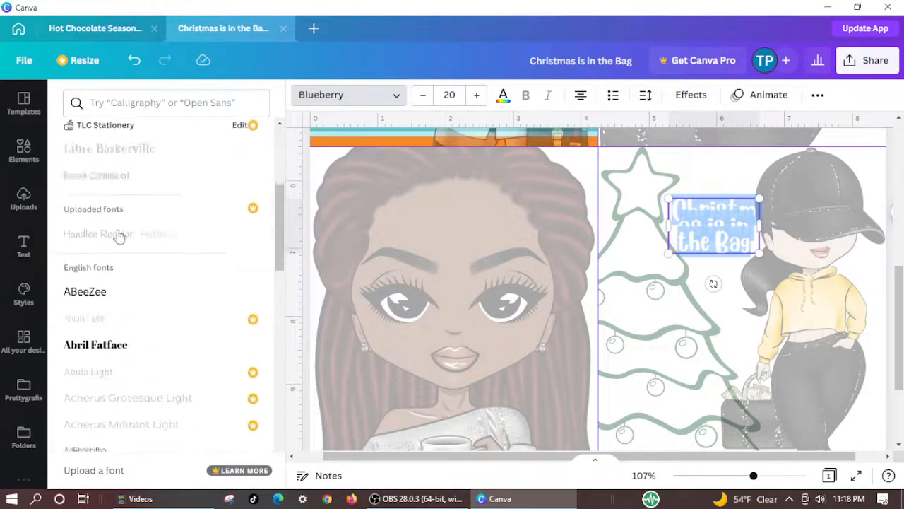
pyautogui.scroll(-3, 118, 245)
pyautogui.scroll(-3, 120, 240)
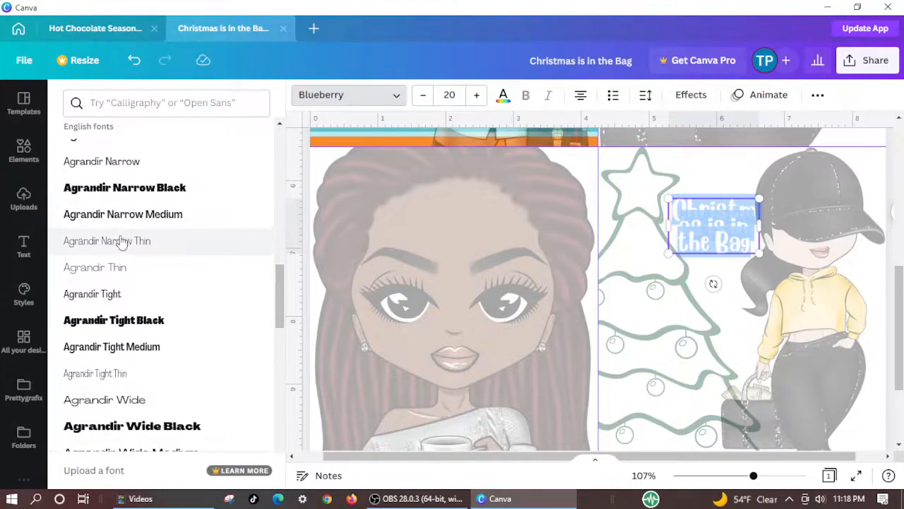
pyautogui.scroll(-5, 121, 241)
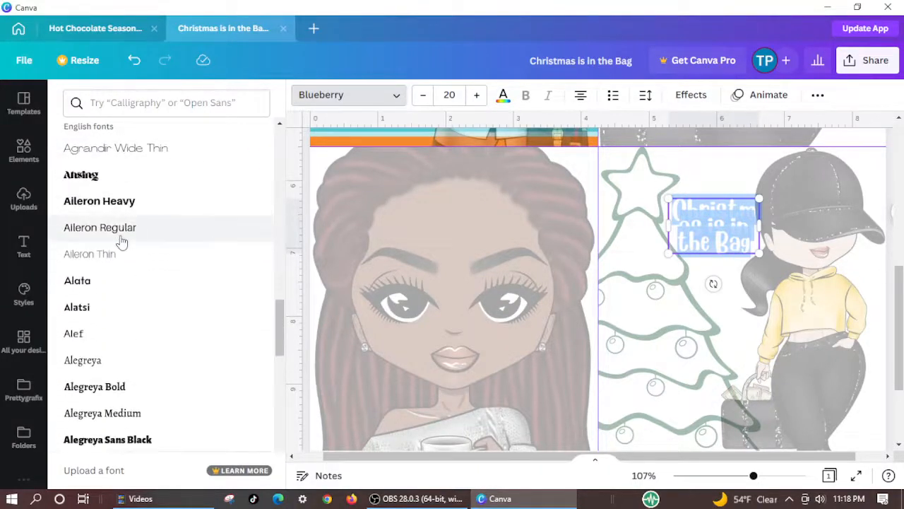
pyautogui.scroll(-2, 121, 242)
pyautogui.scroll(-6, 121, 242)
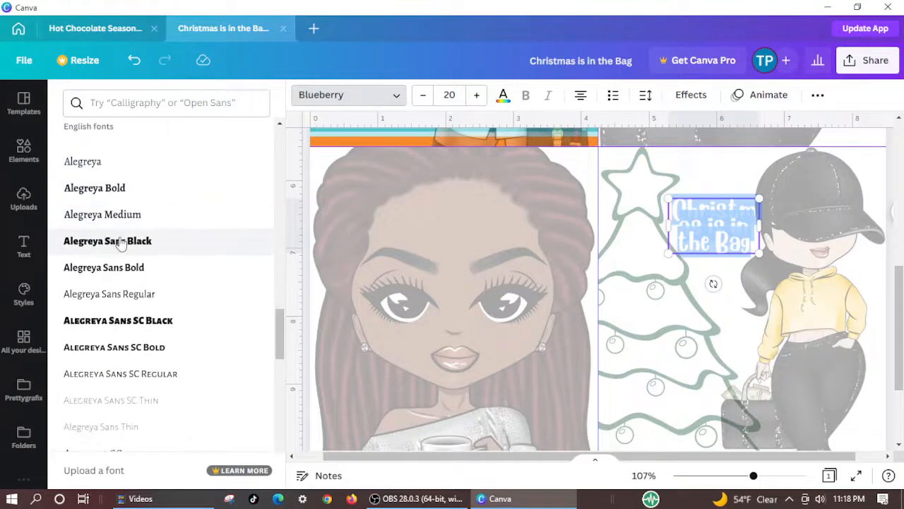
pyautogui.scroll(-6, 121, 242)
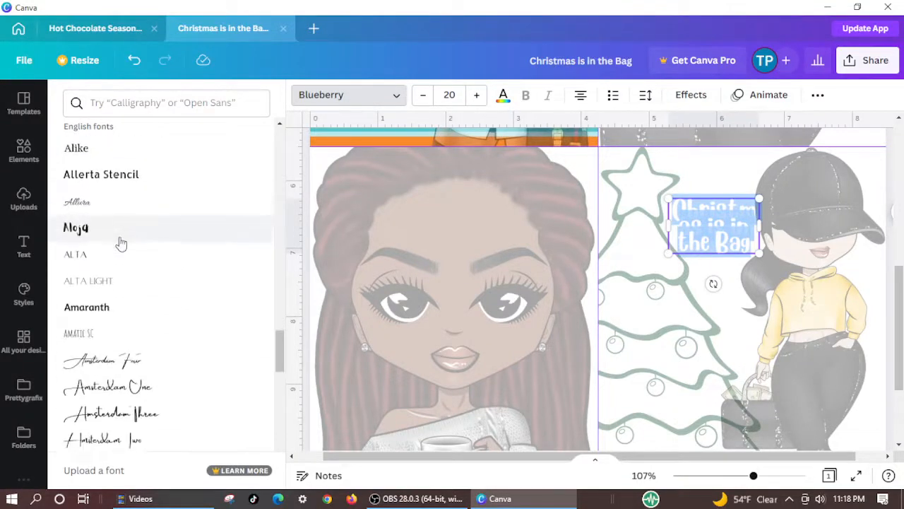
pyautogui.scroll(-1, 121, 243)
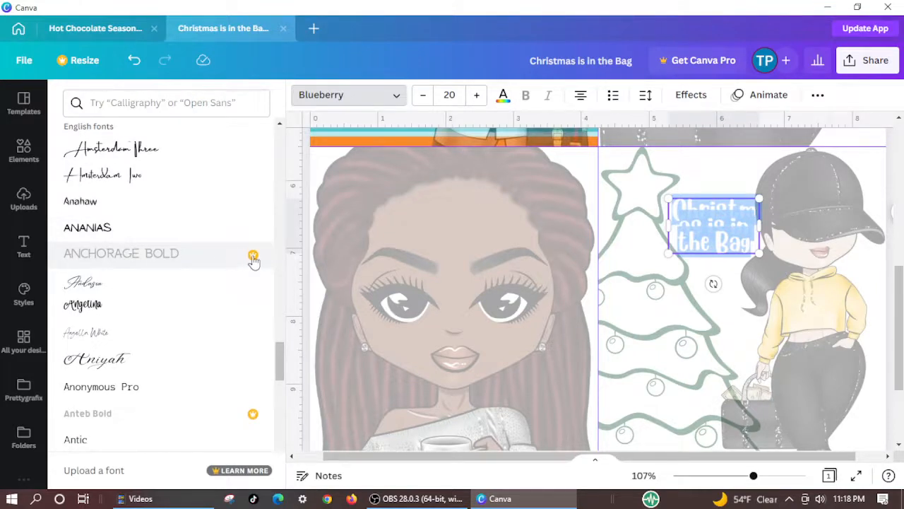
pyautogui.click(138, 309)
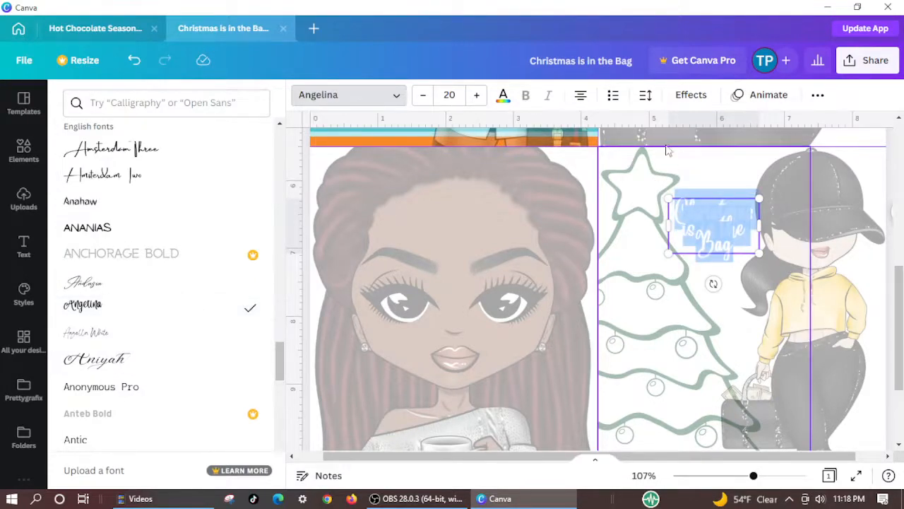
# Set the "Christmas is in the Bag" heading's line spacing to 1.17 and deselect the heading.
pyautogui.click(643, 97)
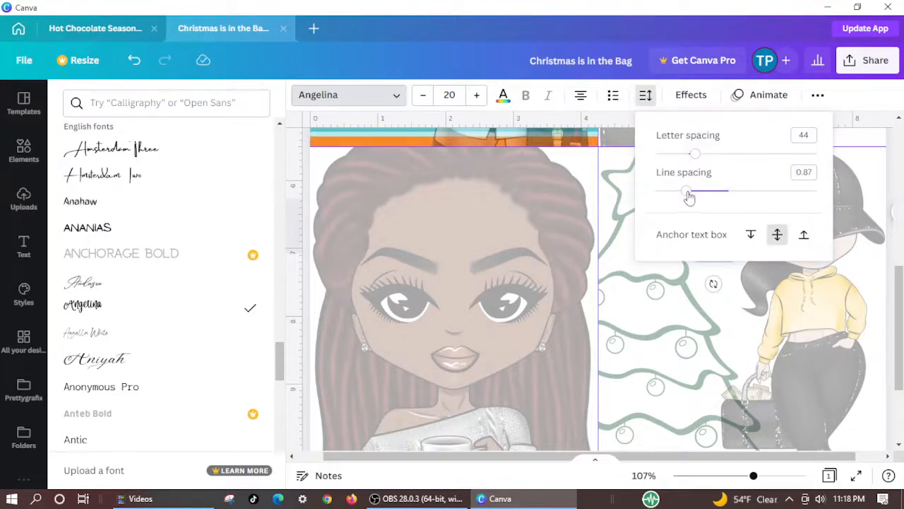
pyautogui.moveTo(689, 197); pyautogui.dragTo(712, 198)
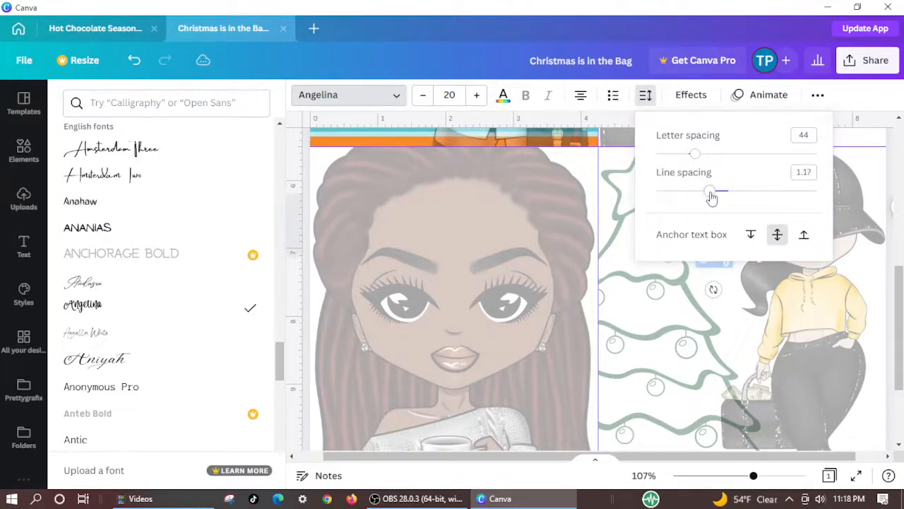
pyautogui.click(478, 54)
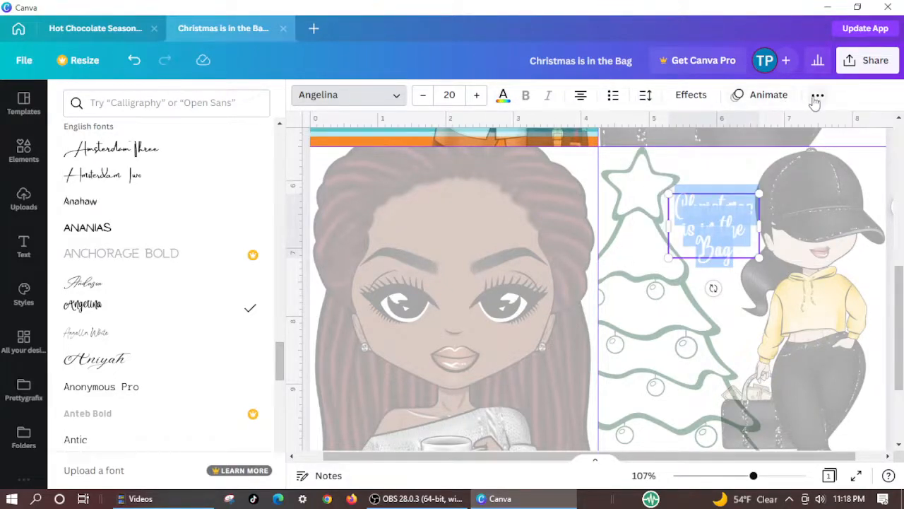
pyautogui.click(846, 174)
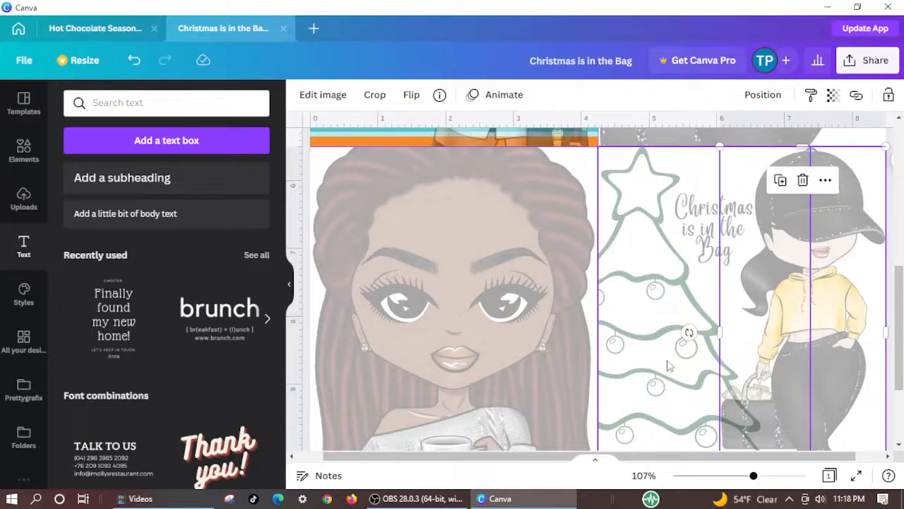
# Send the Christmas tree to the back, behind the yellow-hoodie character, and deselect it.
pyautogui.click(502, 337)
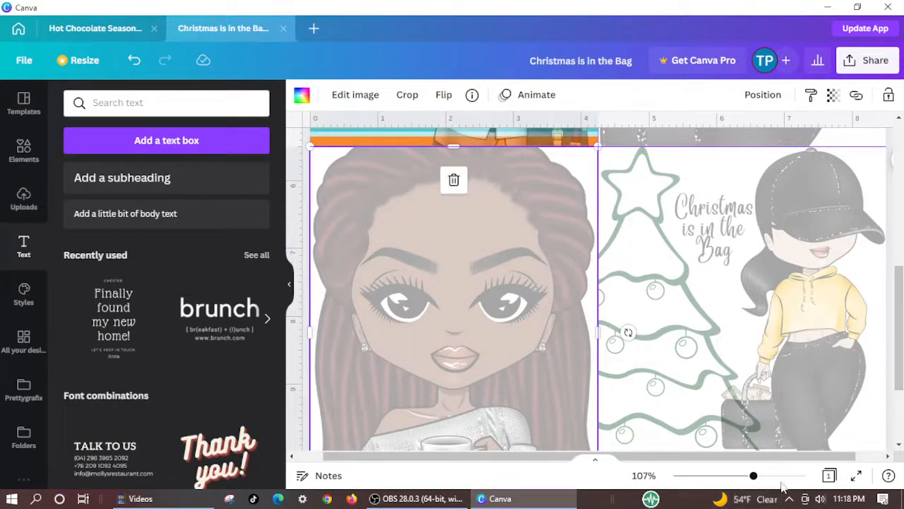
pyautogui.moveTo(754, 479); pyautogui.dragTo(721, 478)
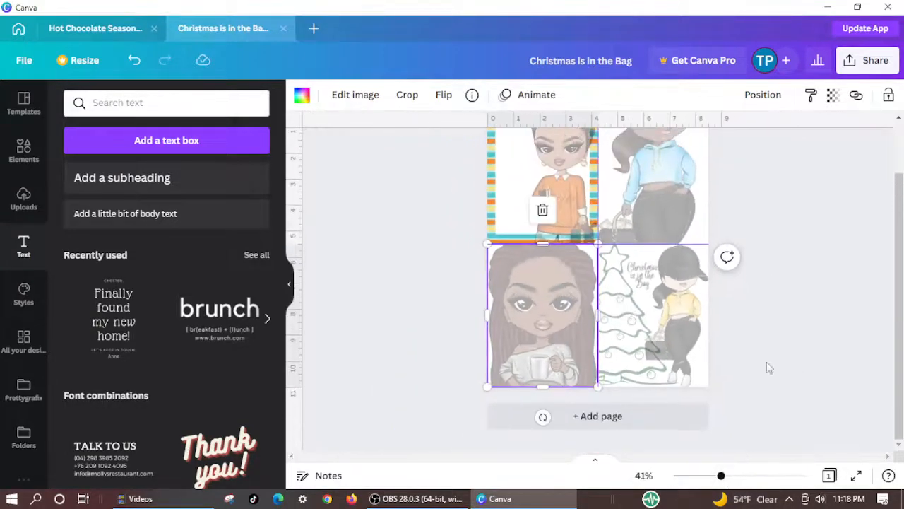
pyautogui.click(792, 362)
pyautogui.scroll(2, 792, 362)
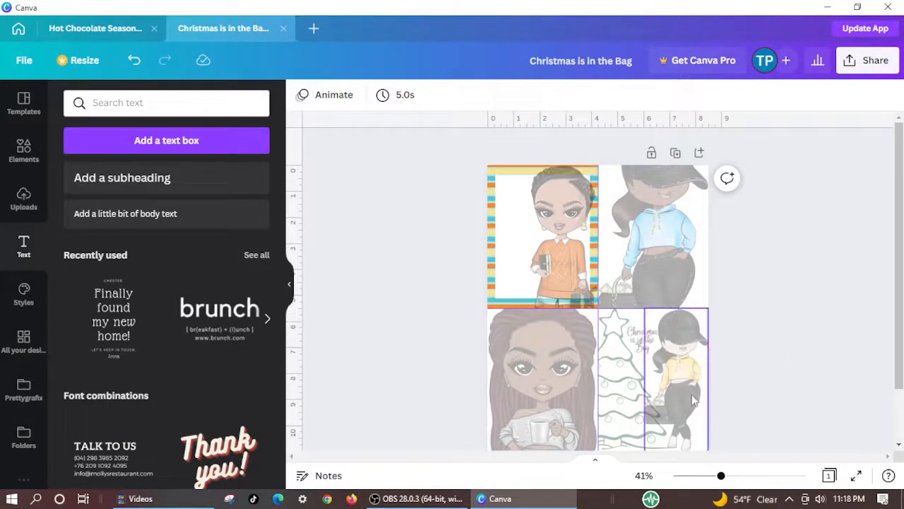
pyautogui.click(639, 381)
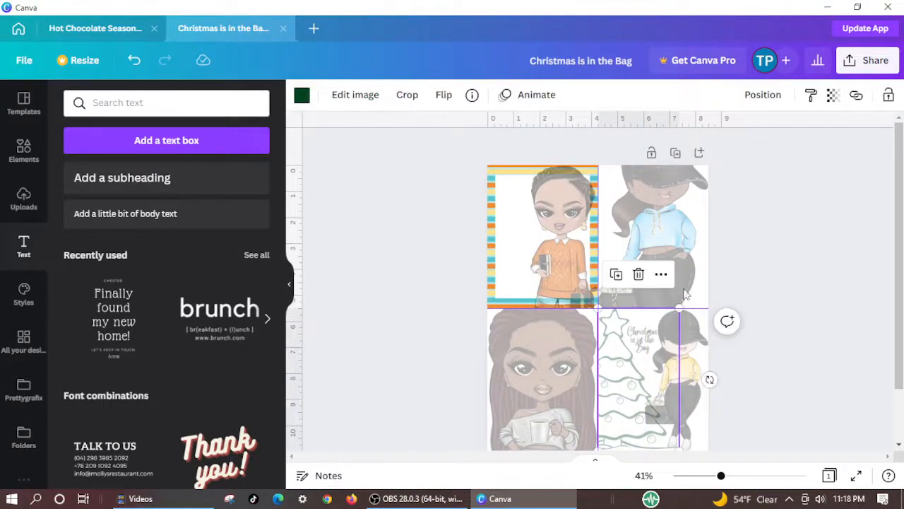
pyautogui.click(763, 95)
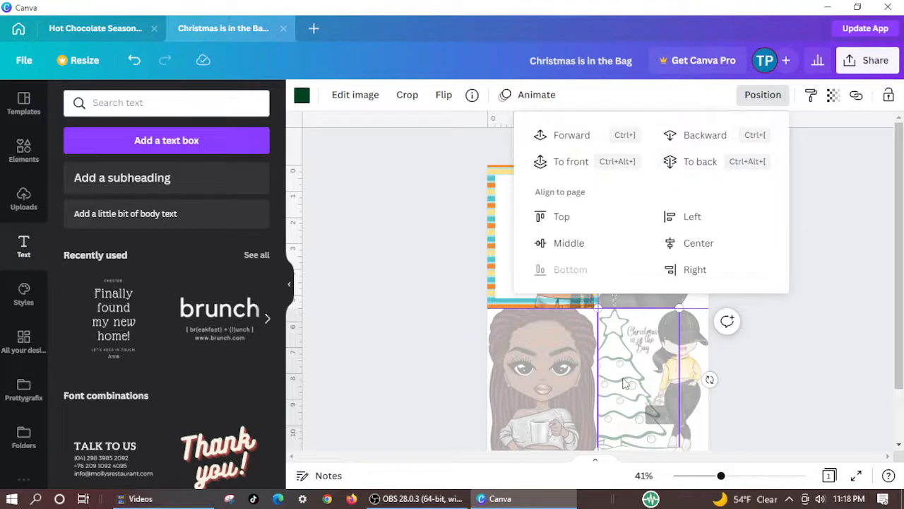
pyautogui.click(703, 161)
pyautogui.click(792, 397)
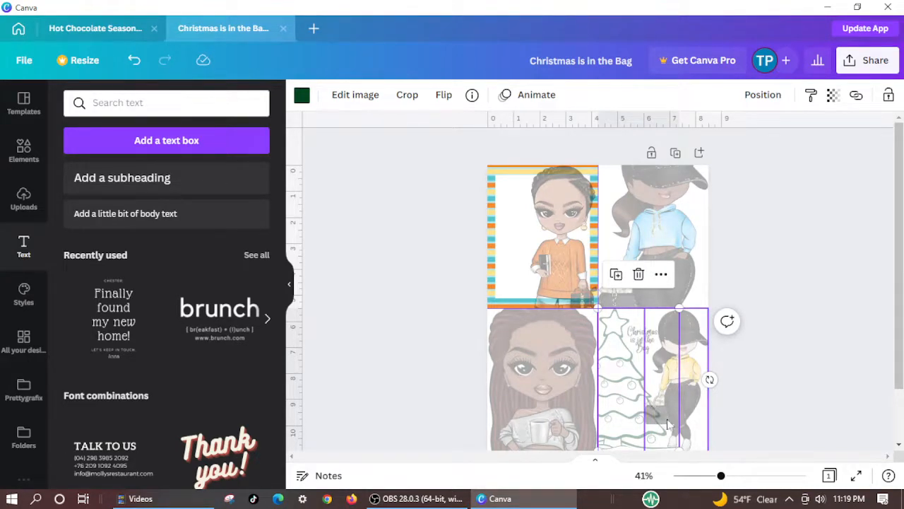
pyautogui.click(755, 422)
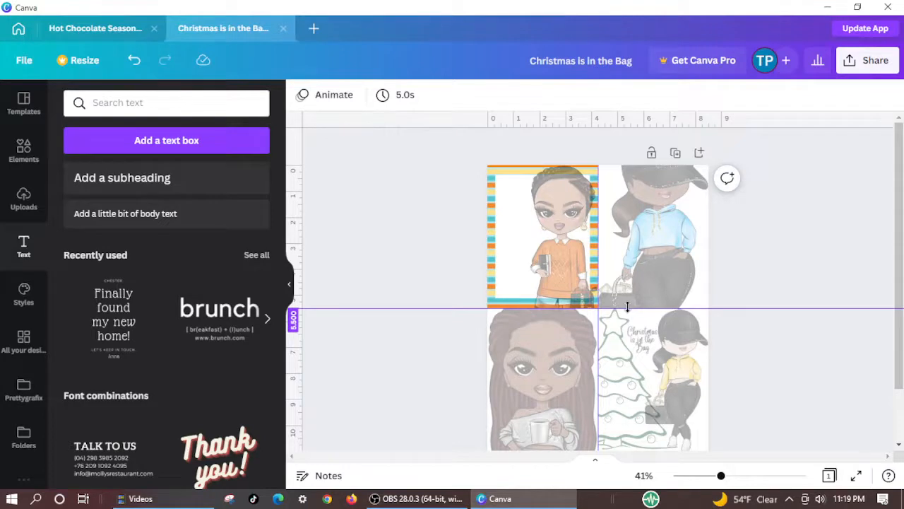
# Add the recently used "brunch" text combination and move it onto the lower-left card with the mug-holding character.
pyautogui.scroll(-2, 656, 320)
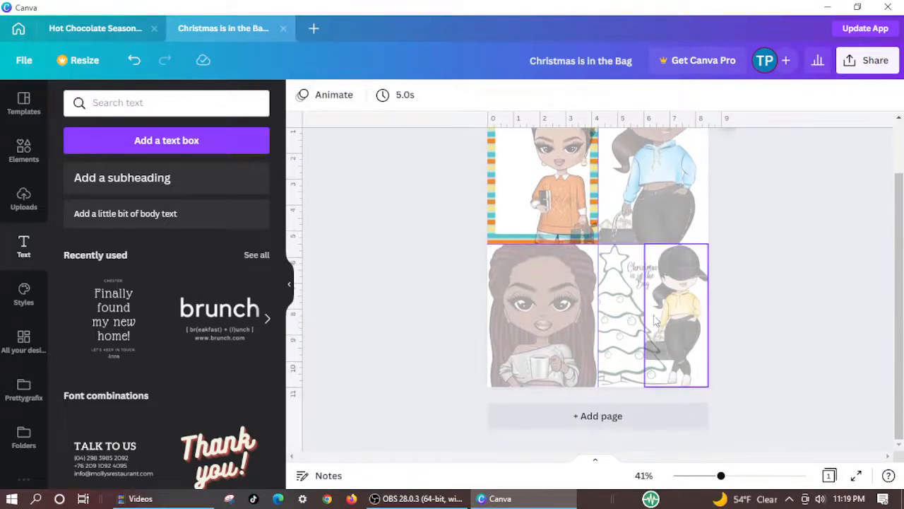
pyautogui.click(544, 314)
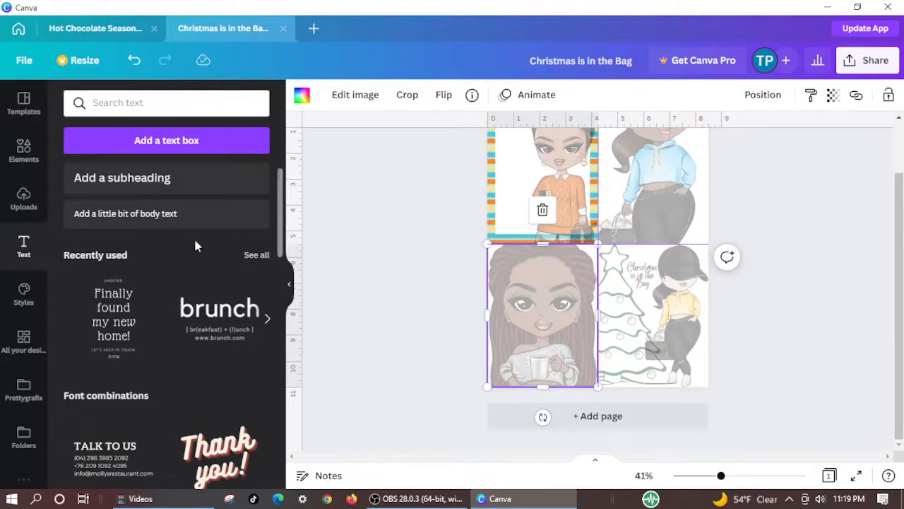
pyautogui.scroll(-3, 214, 349)
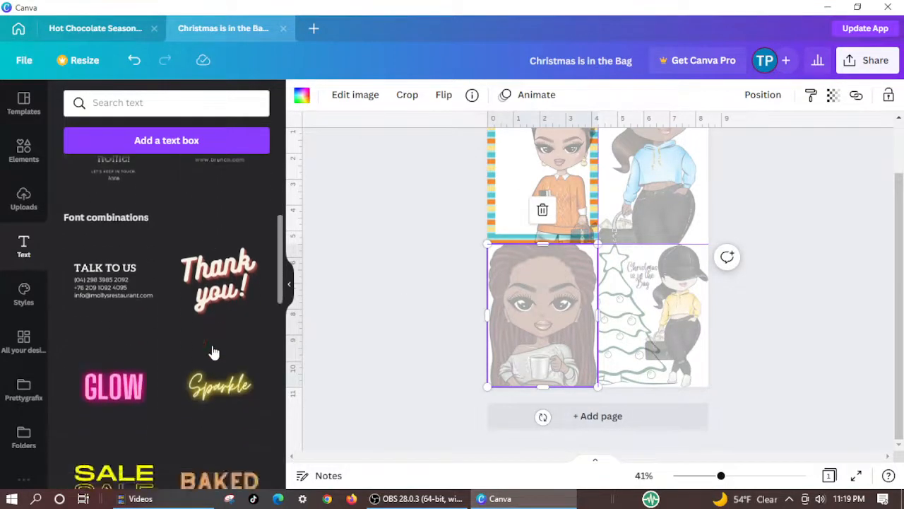
pyautogui.scroll(-7, 215, 348)
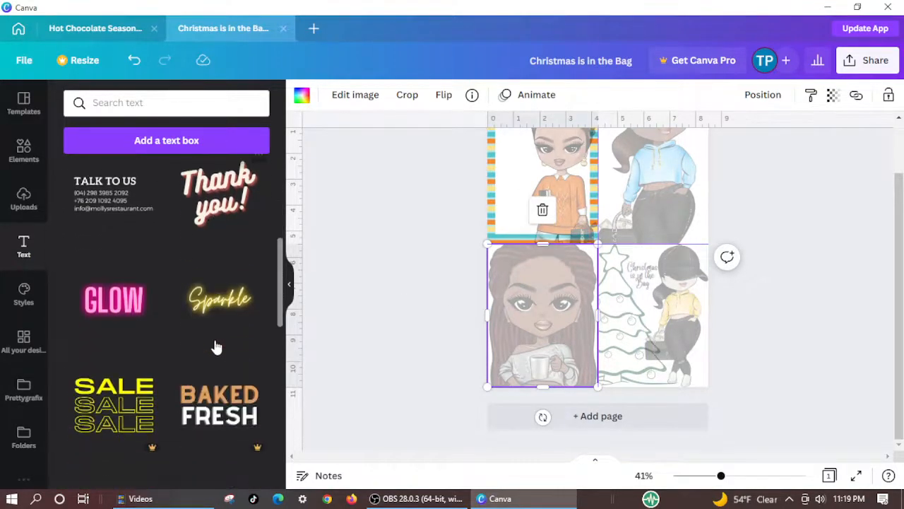
pyautogui.scroll(9, 215, 347)
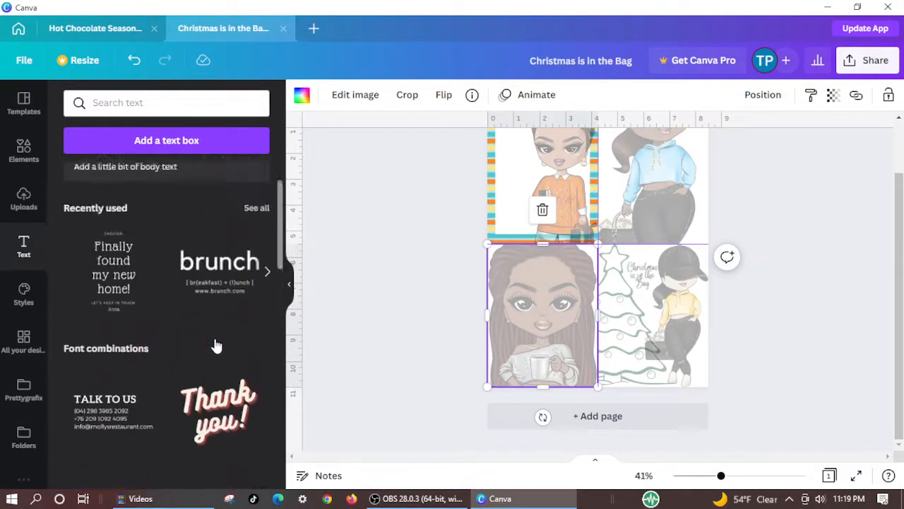
pyautogui.click(216, 347)
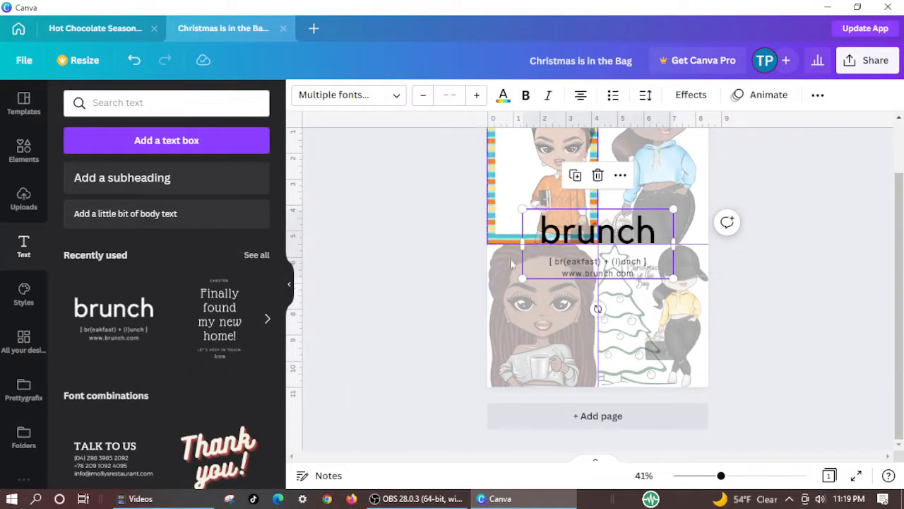
pyautogui.click(596, 242)
pyautogui.moveTo(596, 241); pyautogui.dragTo(560, 280)
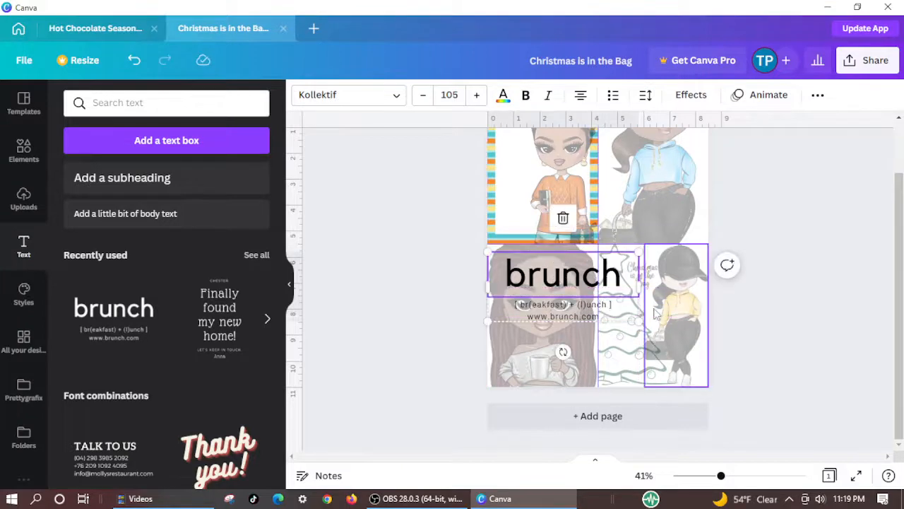
# Scale the "brunch" text group down until its heading is size 33.8, tucked into the mug card's upper-left corner, and deselect it.
pyautogui.moveTo(638, 322); pyautogui.dragTo(541, 269)
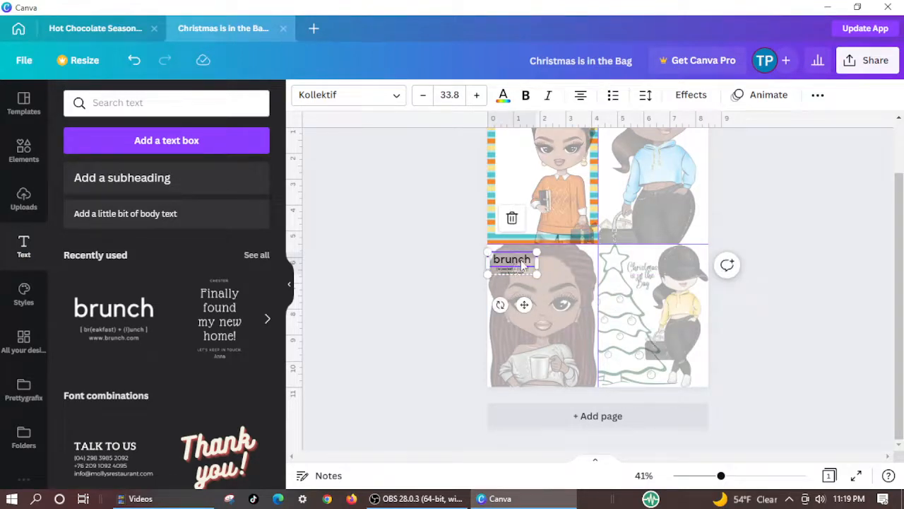
pyautogui.moveTo(520, 259); pyautogui.dragTo(520, 257)
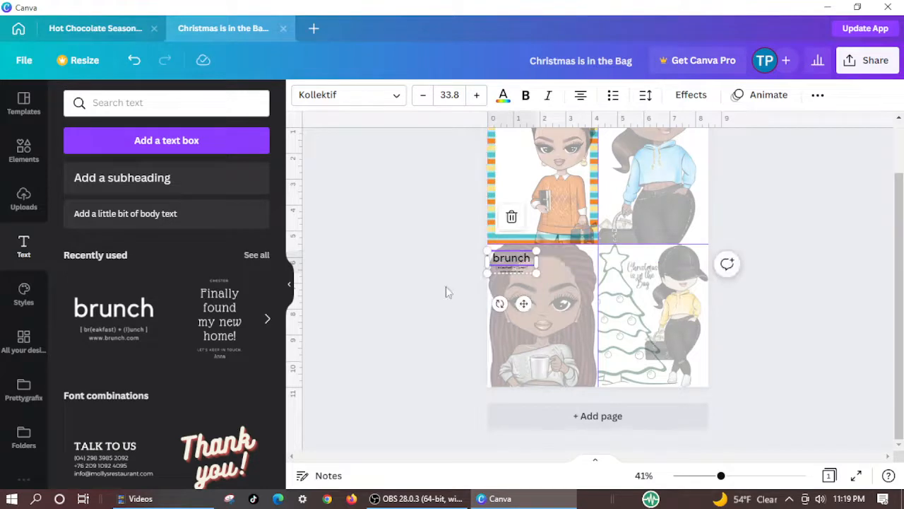
pyautogui.click(446, 286)
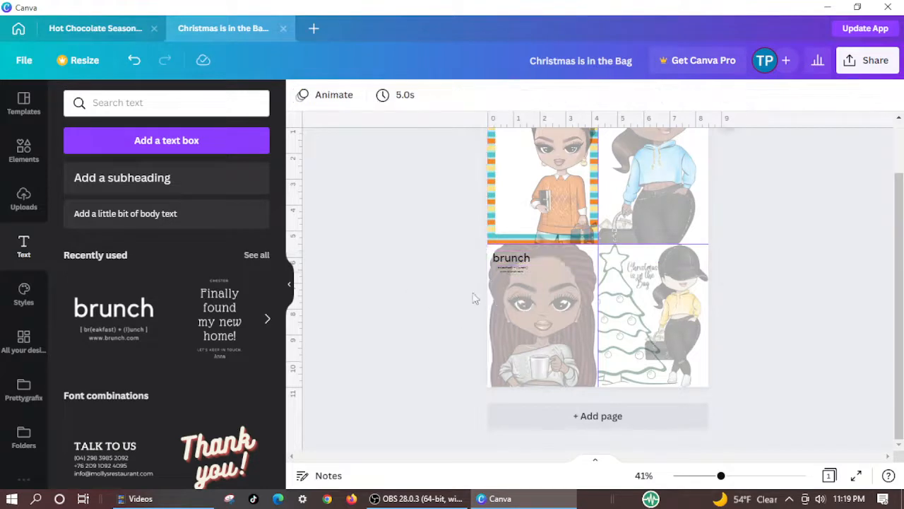
# Replace the "brunch" heading on the mug card with "Coffee" and deselect the text.
pyautogui.click(507, 258)
pyautogui.doubleClick(507, 259)
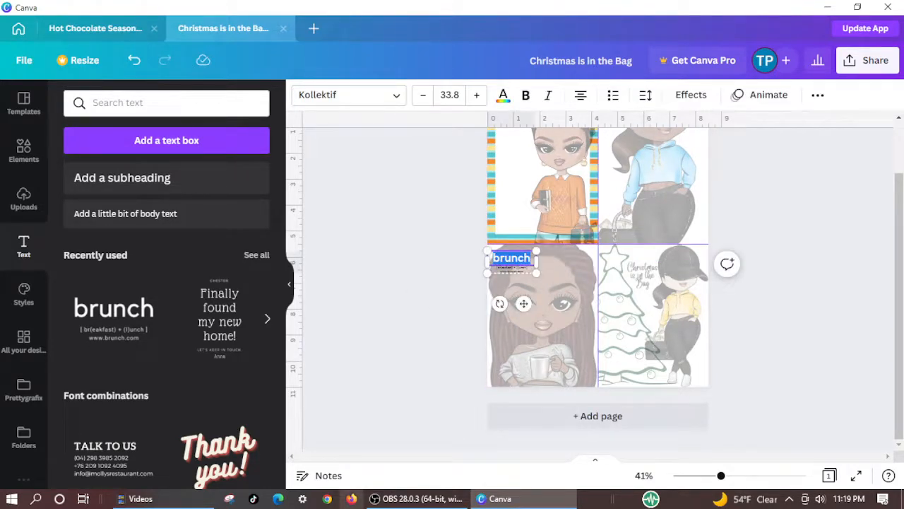
pyautogui.write('co')
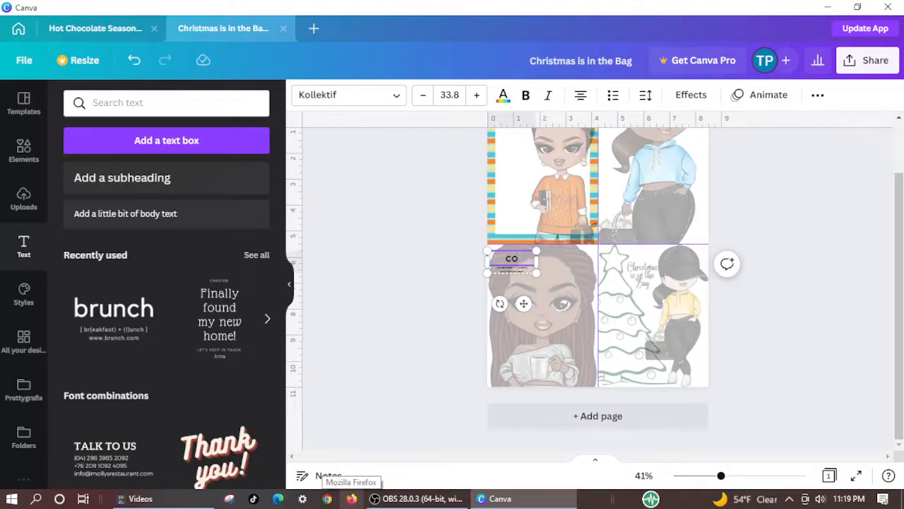
pyautogui.write('ff')
pyautogui.press('BackSpace')
pyautogui.press('BackSpace')
pyautogui.press('BackSpace')
pyautogui.write('Coffee')
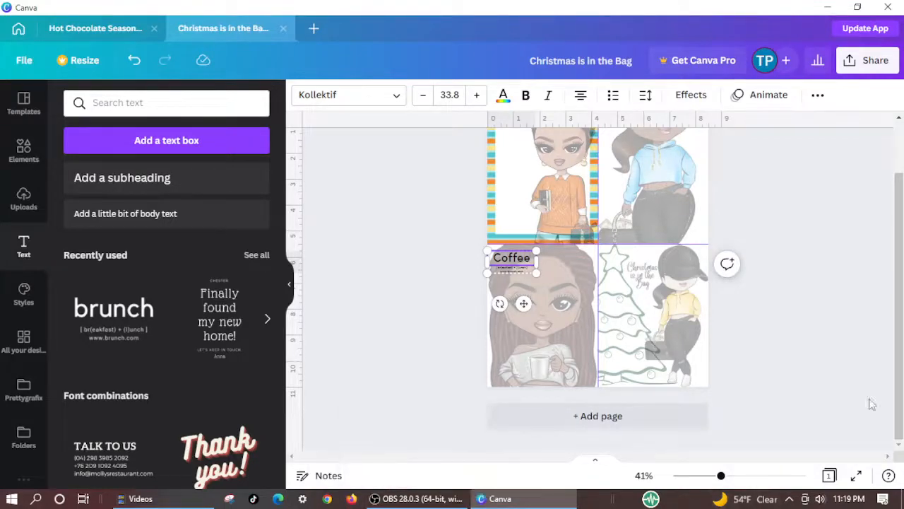
pyautogui.click(784, 363)
# Change the first bracketed part of the line under the "Coffee" heading to "C(off)".
pyautogui.moveTo(721, 476); pyautogui.dragTo(755, 476)
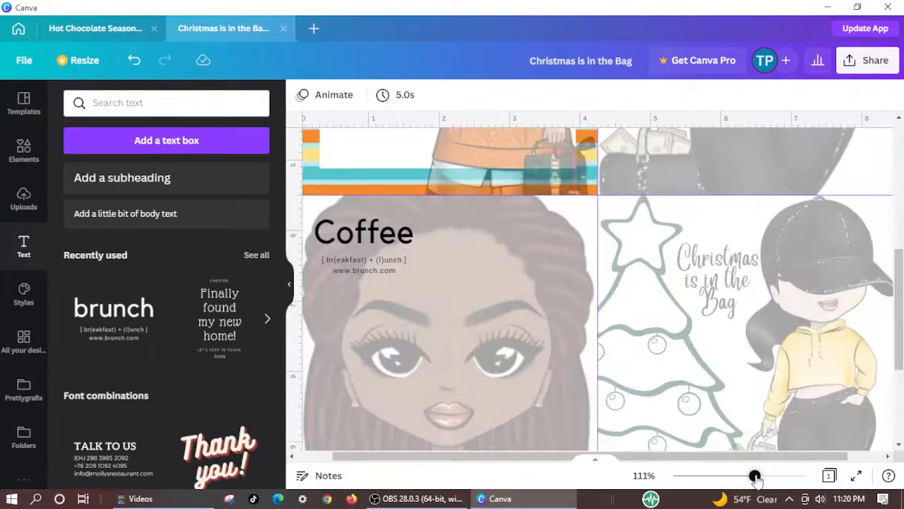
pyautogui.click(353, 265)
pyautogui.click(353, 265)
pyautogui.click(364, 261)
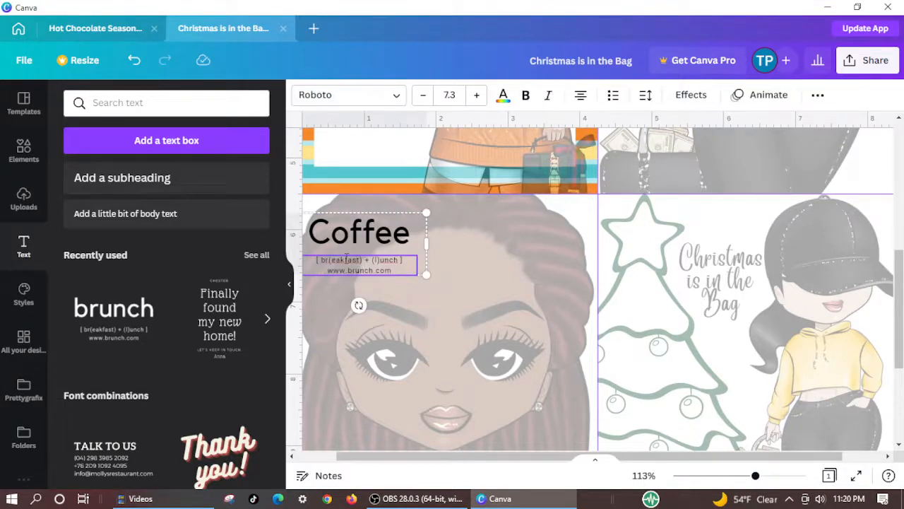
pyautogui.press('BackSpace')
pyautogui.press('BackSpace')
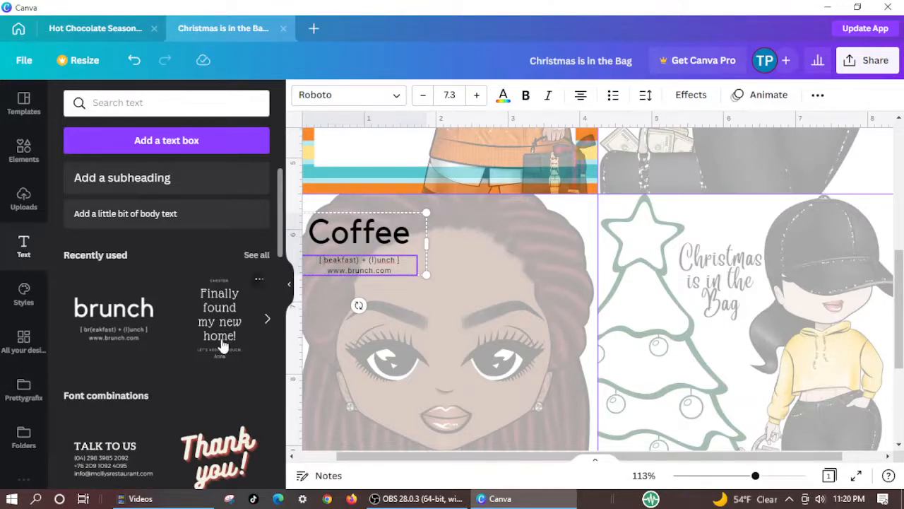
pyautogui.write('(')
pyautogui.write('(')
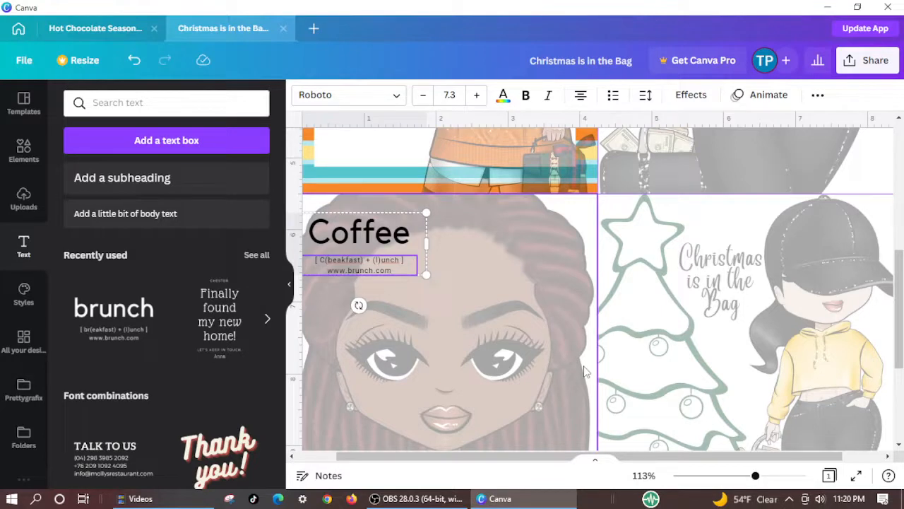
pyautogui.press('Delete')
pyautogui.press('Delete')
pyautogui.press('Delete')
pyautogui.press('Delete')
pyautogui.press('Delete')
pyautogui.press('Delete')
pyautogui.press('Delete')
pyautogui.press('Delete')
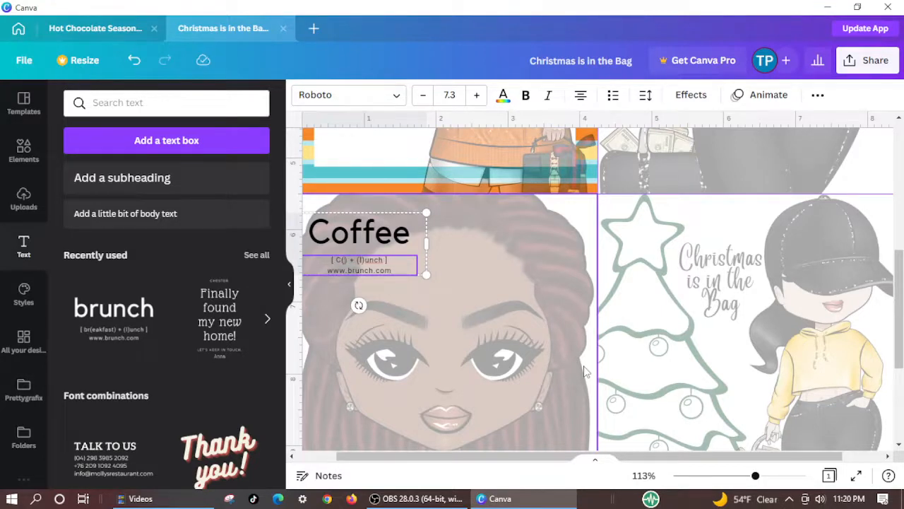
pyautogui.write('off')
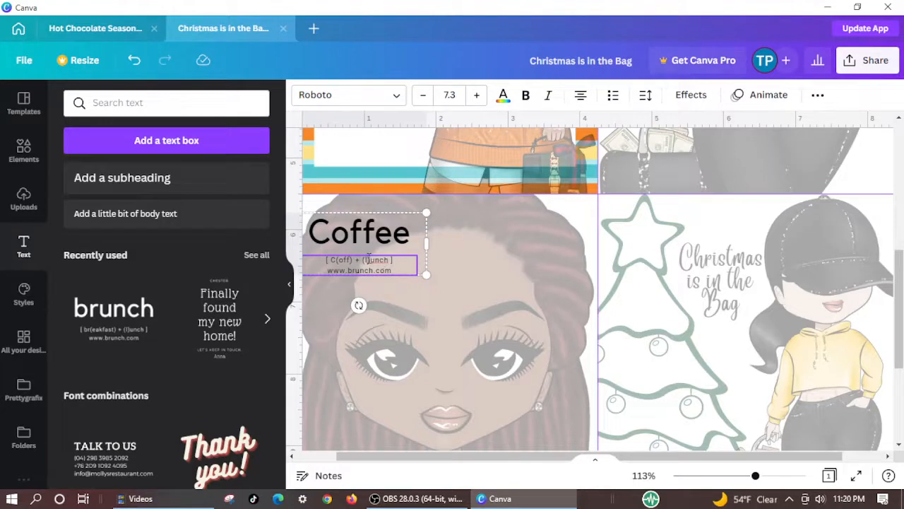
# Replace "(l)unch" with "(ee)" so the bracketed line reads "[ C(off) + (ee) ]".
pyautogui.press('BackSpace')
pyautogui.write('ee')
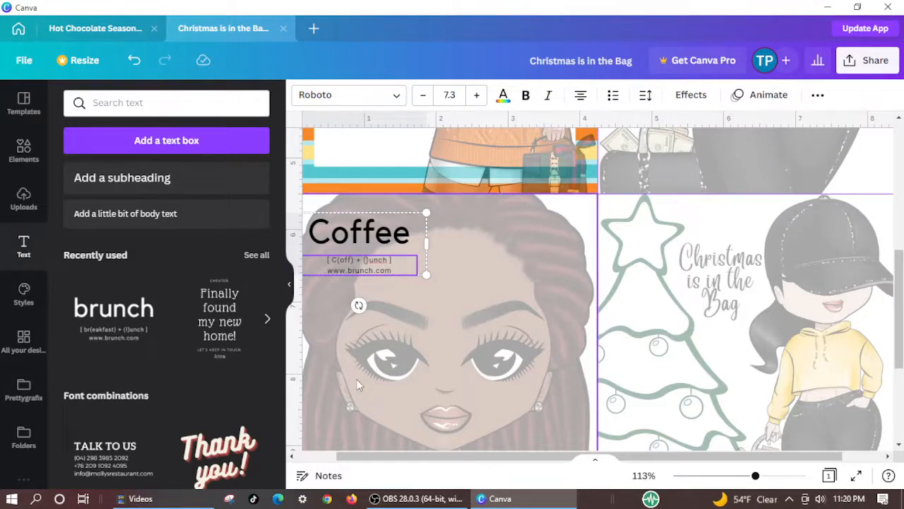
pyautogui.click(392, 260)
pyautogui.press('BackSpace')
pyautogui.press('BackSpace')
pyautogui.press('BackSpace')
pyautogui.press('BackSpace')
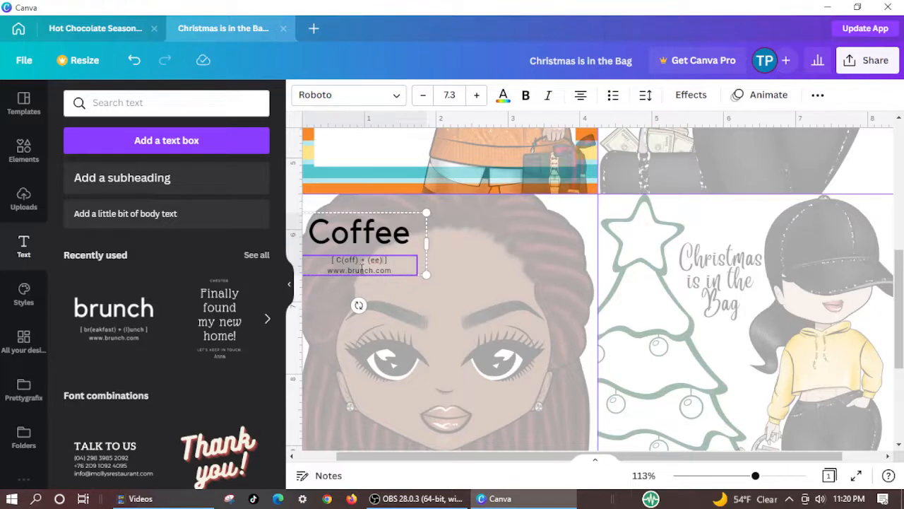
pyautogui.doubleClick(361, 270)
pyautogui.press('BackSpace')
pyautogui.write('coffee')
pyautogui.press('BackSpace')
pyautogui.press('BackSpace')
pyautogui.press('BackSpace')
pyautogui.press('BackSpace')
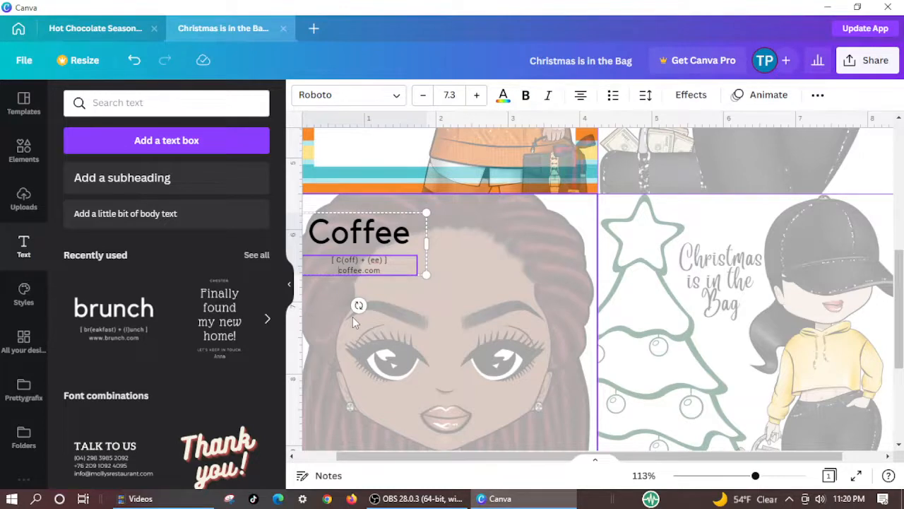
pyautogui.click(531, 301)
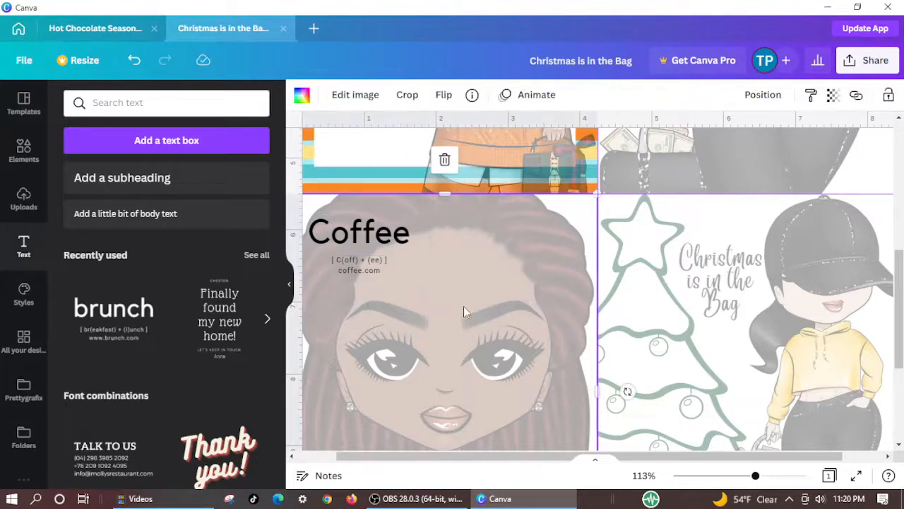
pyautogui.click(338, 269)
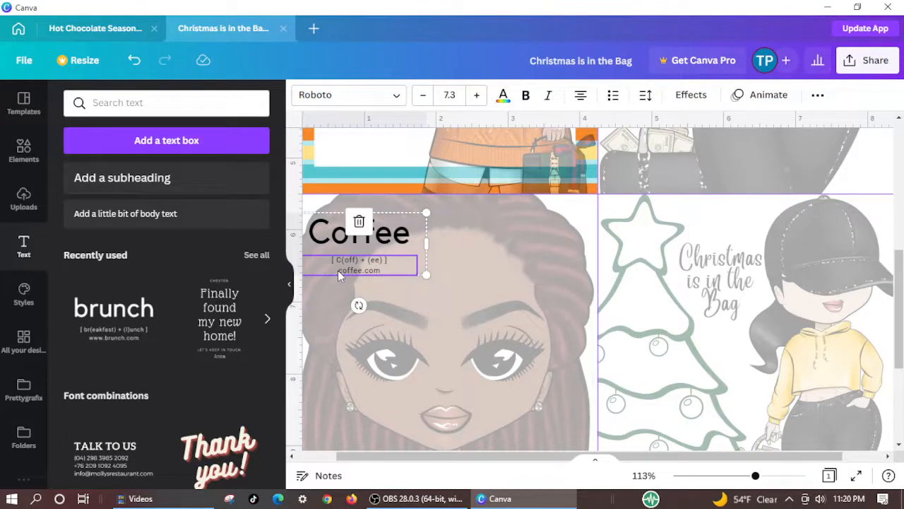
pyautogui.doubleClick(338, 270)
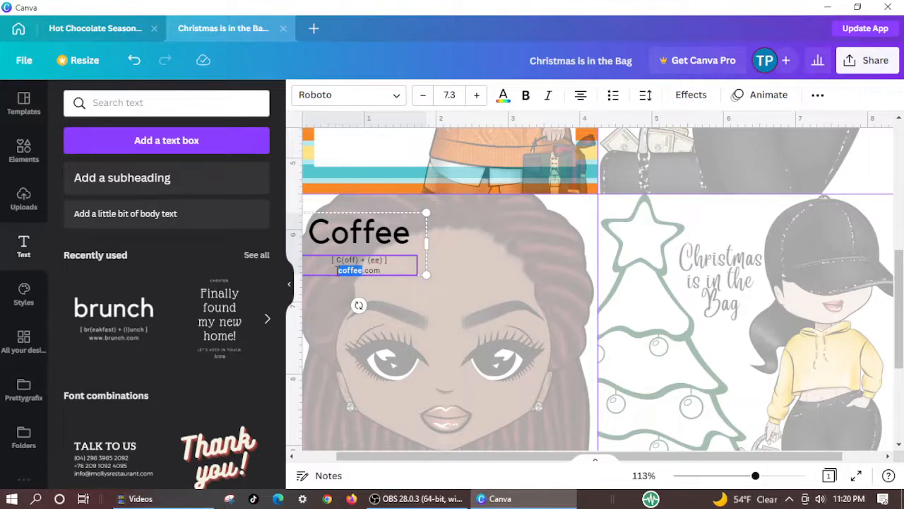
pyautogui.click(337, 269)
pyautogui.write('www.')
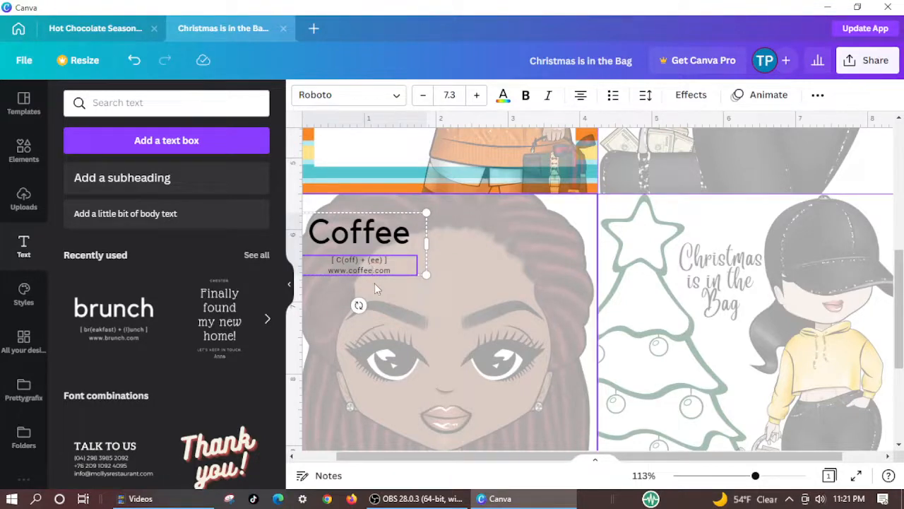
pyautogui.write('life')
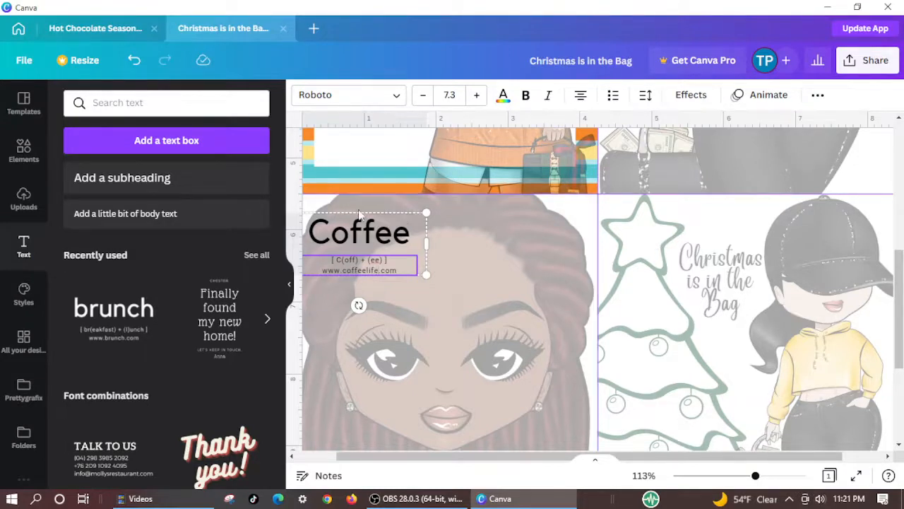
pyautogui.click(413, 238)
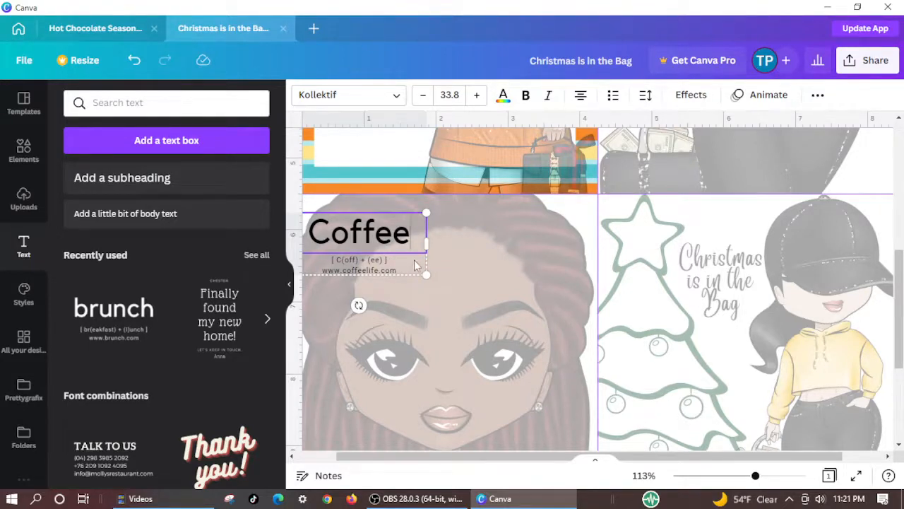
pyautogui.write('Life')
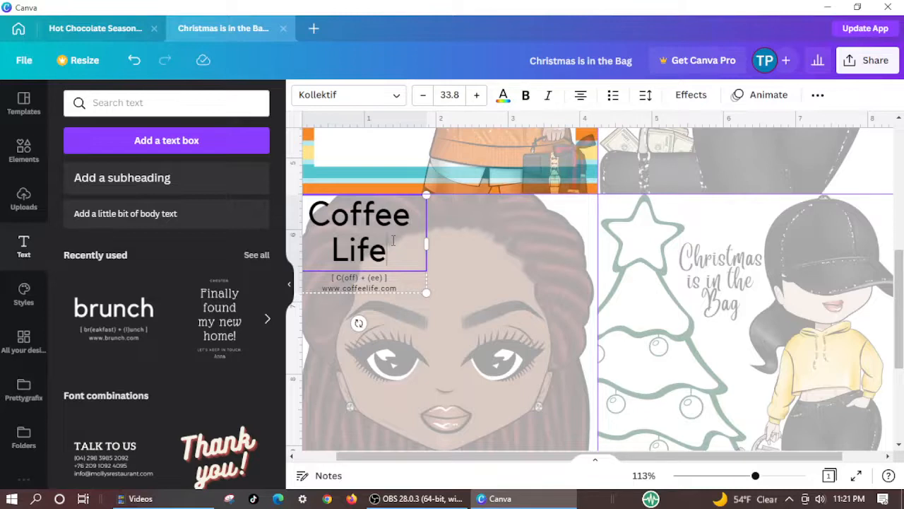
# Remove "Life" from the heading and "life" from the web address on the mug card.
pyautogui.press('BackSpace')
pyautogui.press('BackSpace')
pyautogui.press('BackSpace')
pyautogui.press('BackSpace')
pyautogui.press('BackSpace')
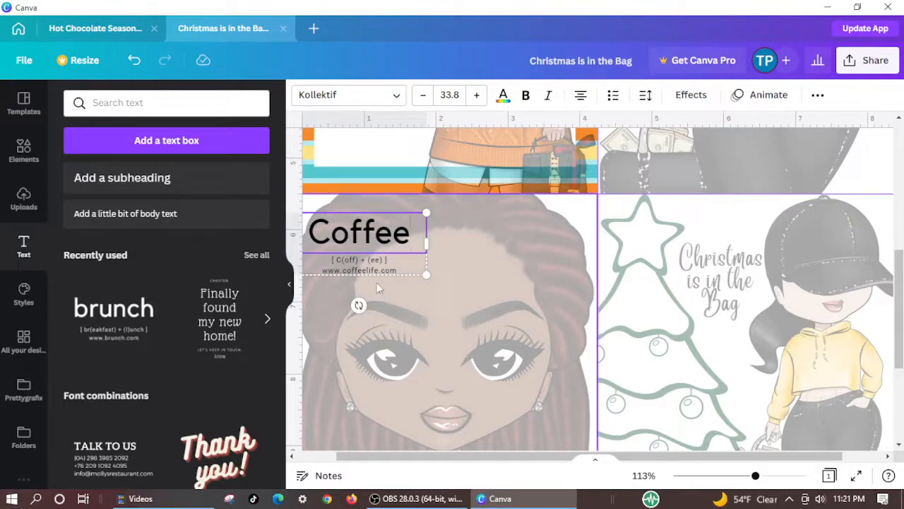
pyautogui.click(372, 267)
pyautogui.click(373, 265)
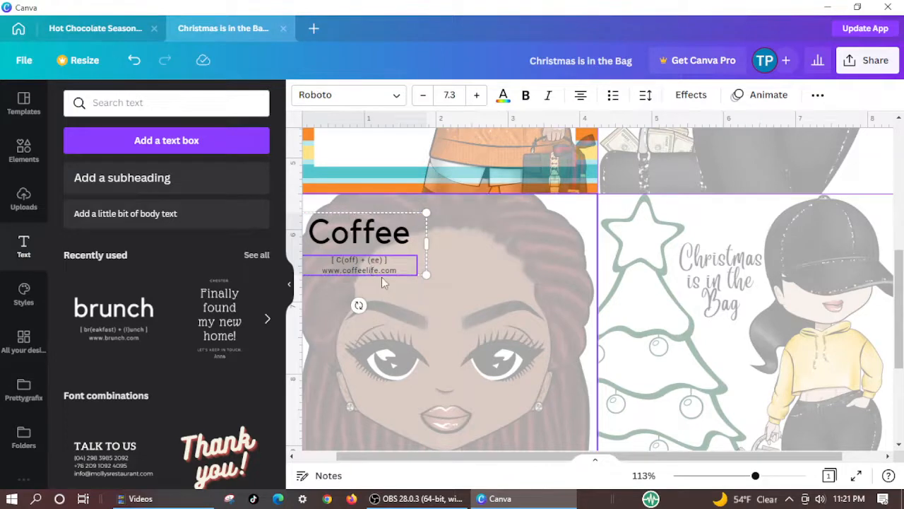
pyautogui.press('BackSpace')
pyautogui.press('BackSpace')
pyautogui.press('BackSpace')
pyautogui.press('BackSpace')
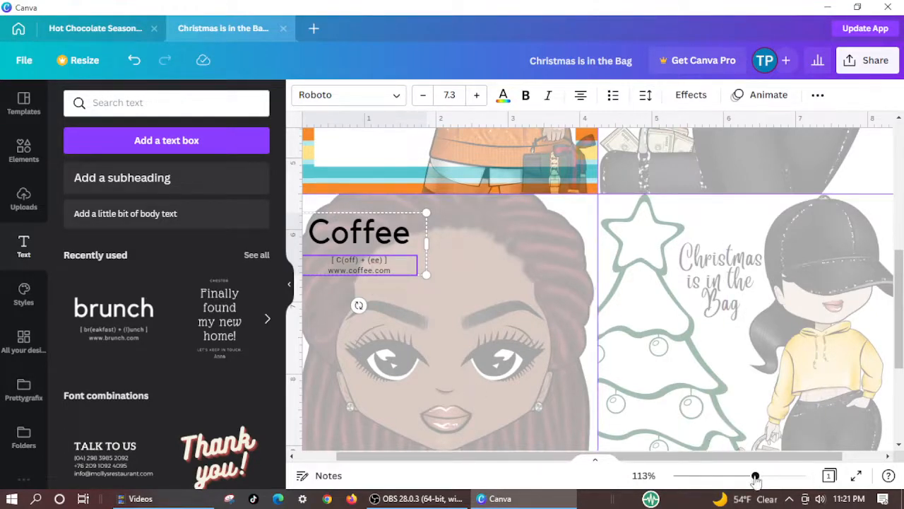
# Add a plain straight line and move it onto the blue-hoodie card, across the character's face.
pyautogui.moveTo(755, 475); pyautogui.dragTo(715, 476)
pyautogui.click(732, 458)
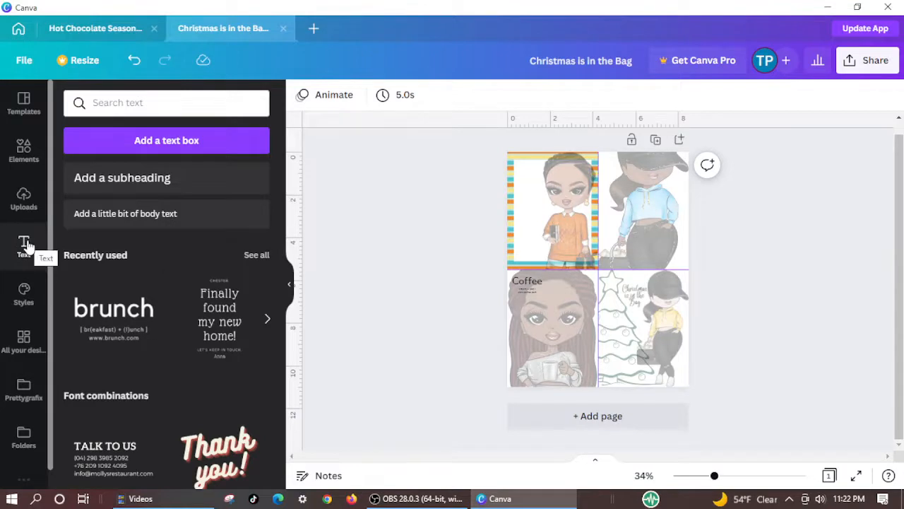
pyautogui.click(24, 147)
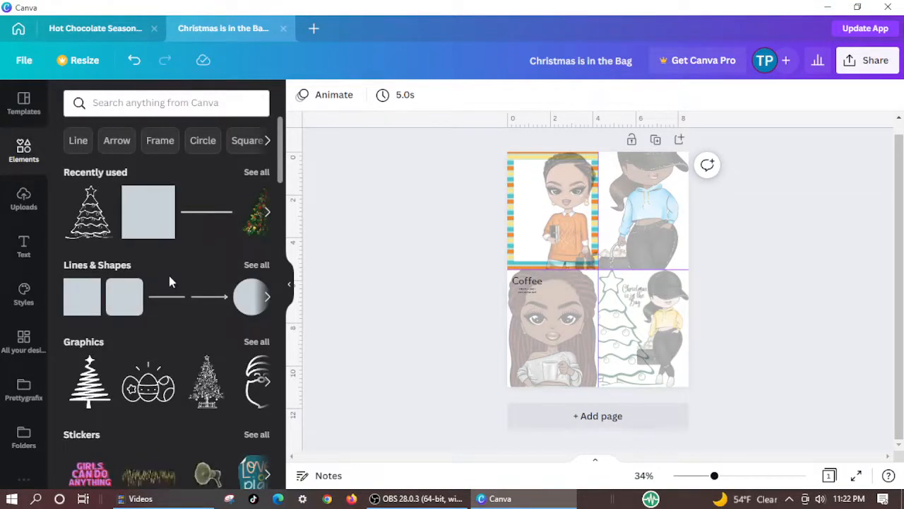
pyautogui.click(168, 303)
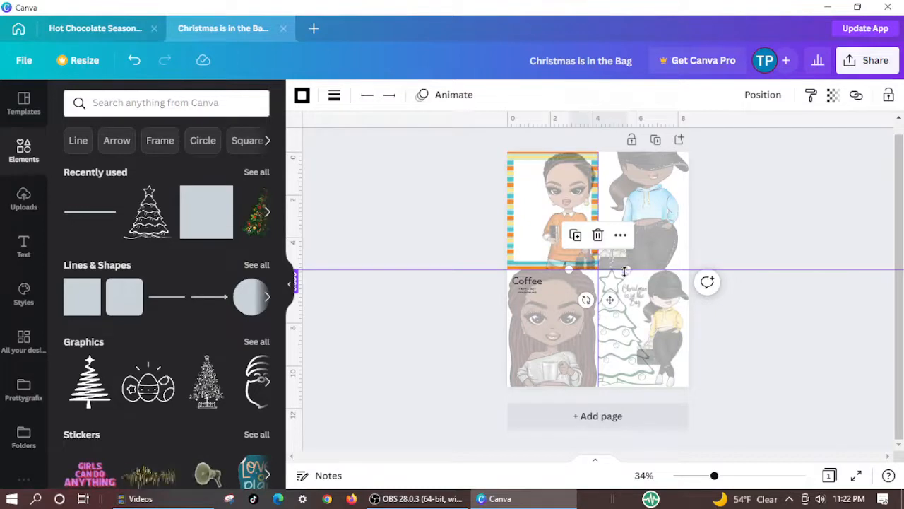
pyautogui.moveTo(610, 299); pyautogui.dragTo(656, 204)
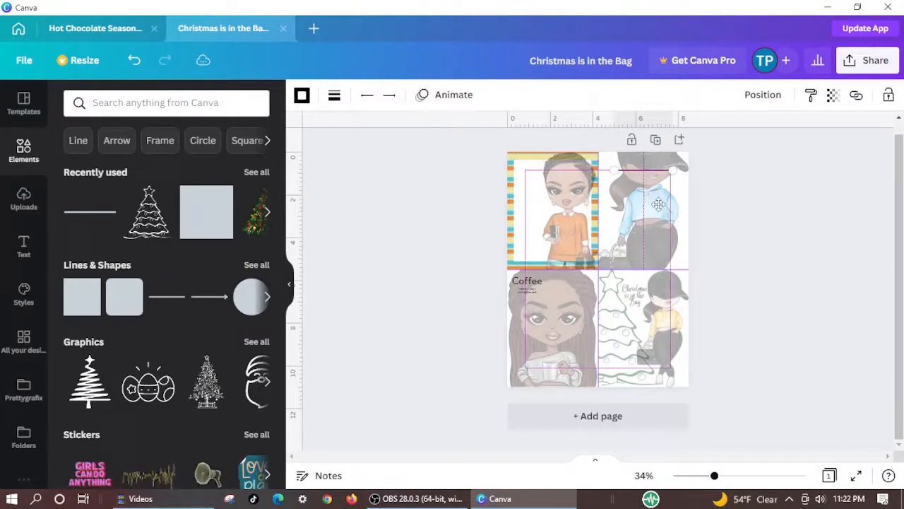
# Set the new line's weight to 1.
pyautogui.rightClick(657, 205)
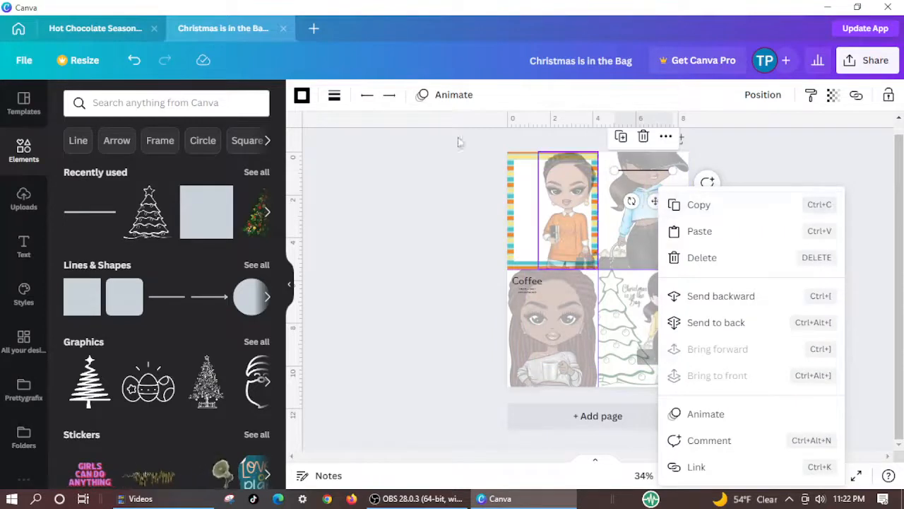
pyautogui.click(333, 96)
pyautogui.click(333, 97)
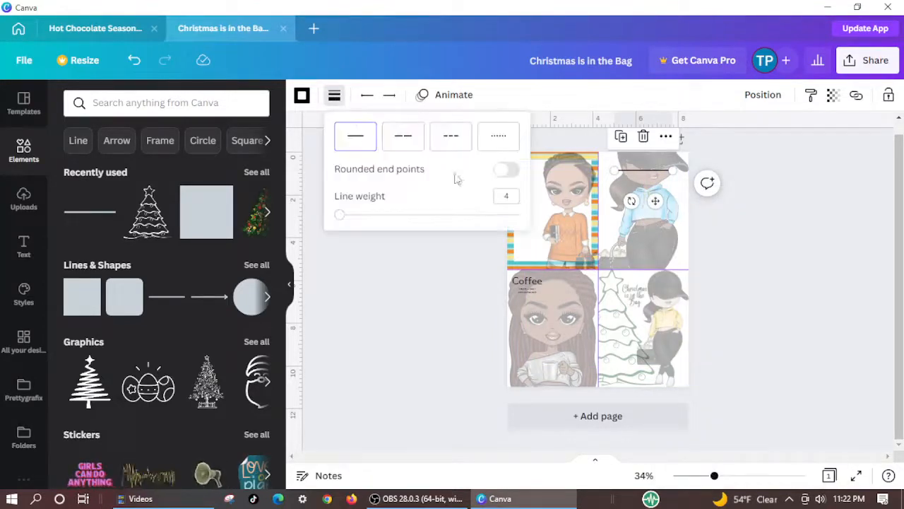
pyautogui.click(505, 196)
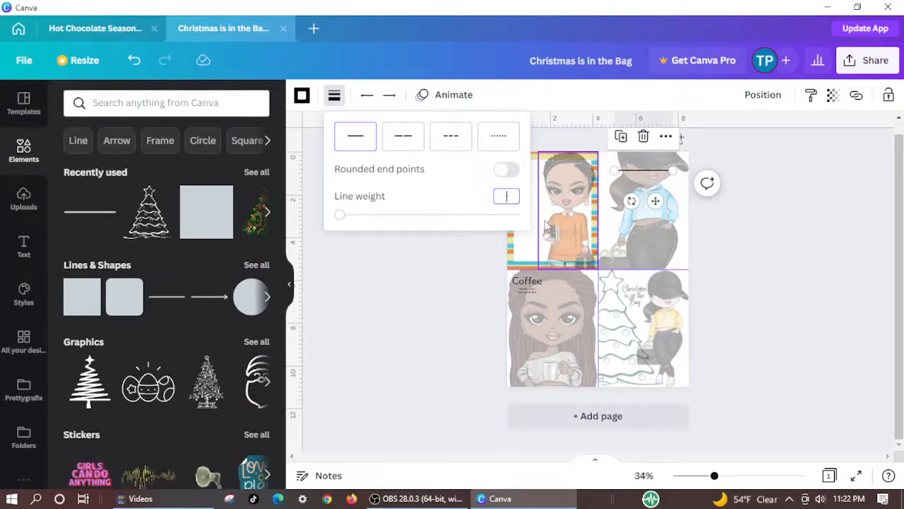
pyautogui.click(435, 188)
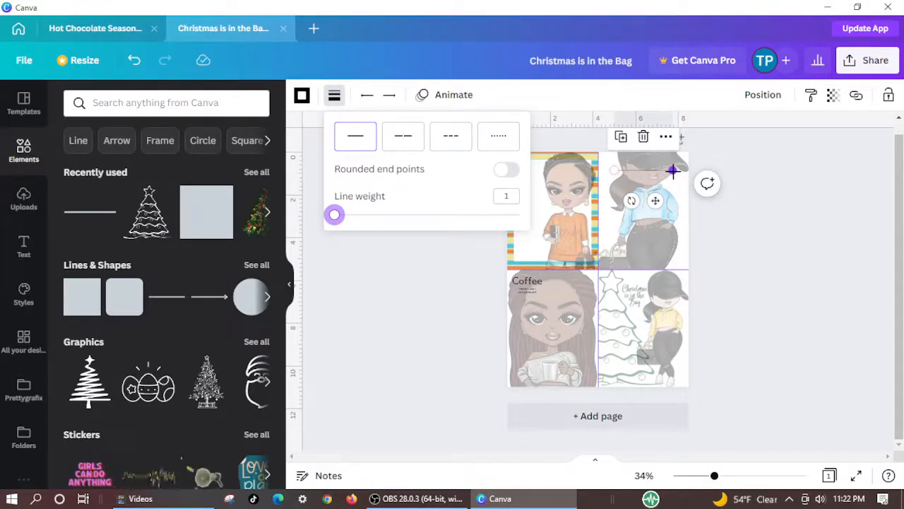
pyautogui.click(758, 256)
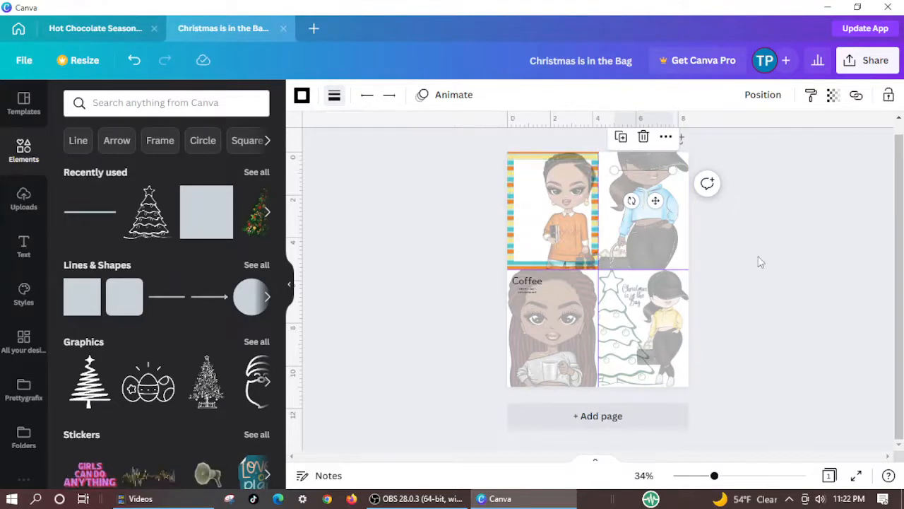
# Lengthen the line to about 3.5 in and centre it across the blue-hoodie card, about 0.7 in below the page's upper edge.
pyautogui.moveTo(714, 475); pyautogui.dragTo(750, 475)
pyautogui.scroll(3, 762, 389)
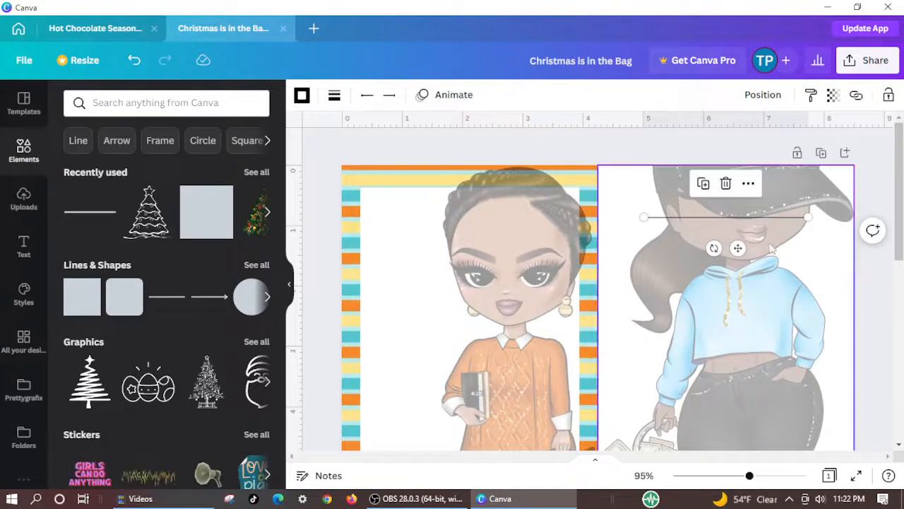
pyautogui.moveTo(644, 216); pyautogui.dragTo(609, 217)
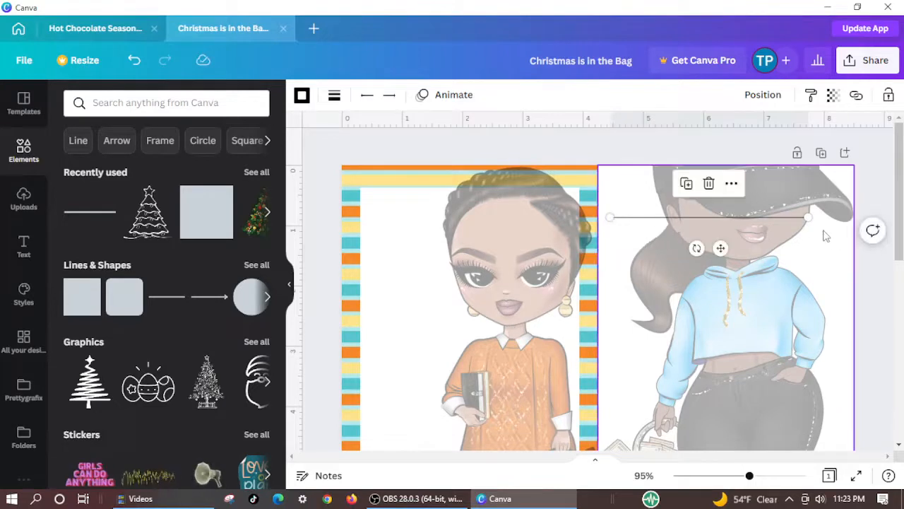
pyautogui.moveTo(811, 218); pyautogui.dragTo(819, 217)
pyautogui.moveTo(727, 247); pyautogui.dragTo(741, 241)
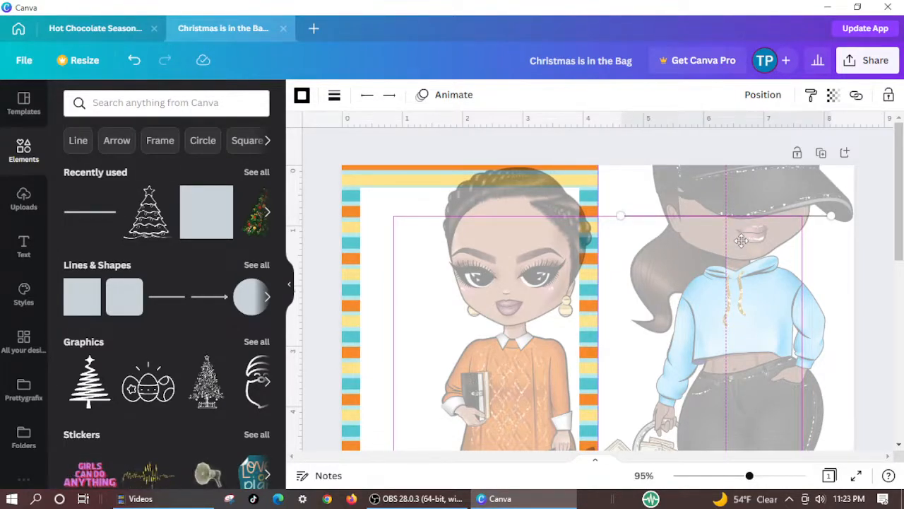
pyautogui.moveTo(741, 241); pyautogui.dragTo(742, 238)
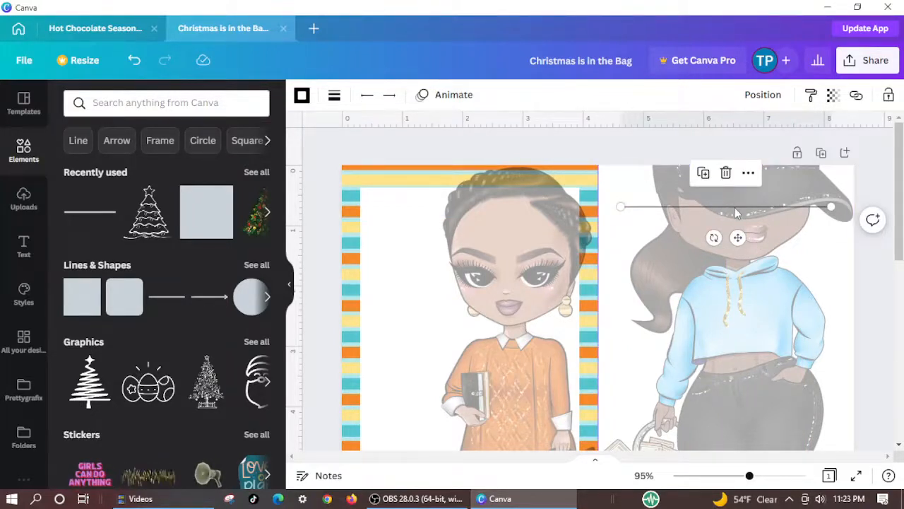
# Duplicate the ruled line repeatedly to build a stack of evenly stepped lines down to about 2.9 in on the blue-hoodie card.
pyautogui.click(703, 173)
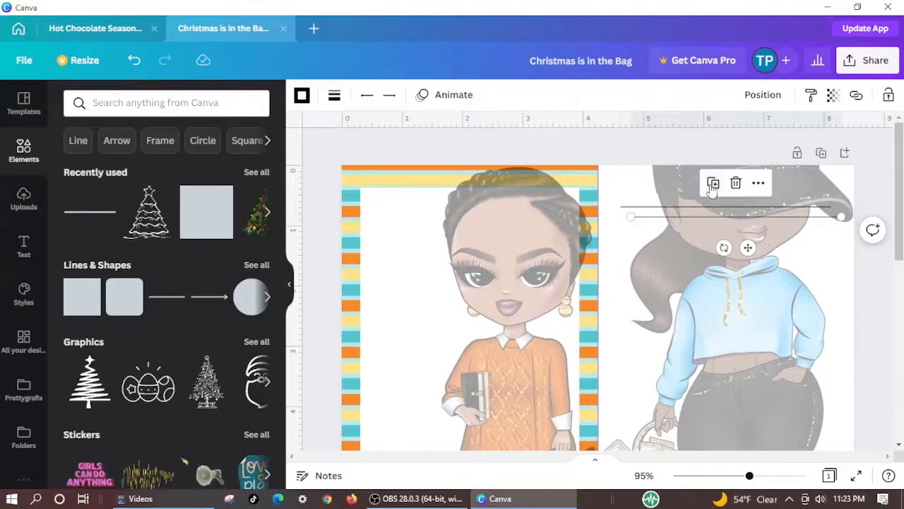
pyautogui.click(712, 184)
pyautogui.doubleClick(712, 186)
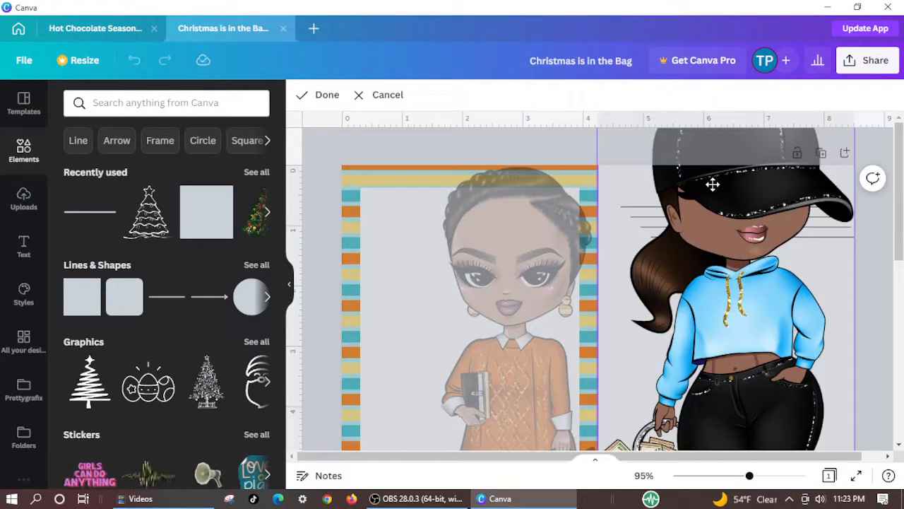
pyautogui.click(447, 148)
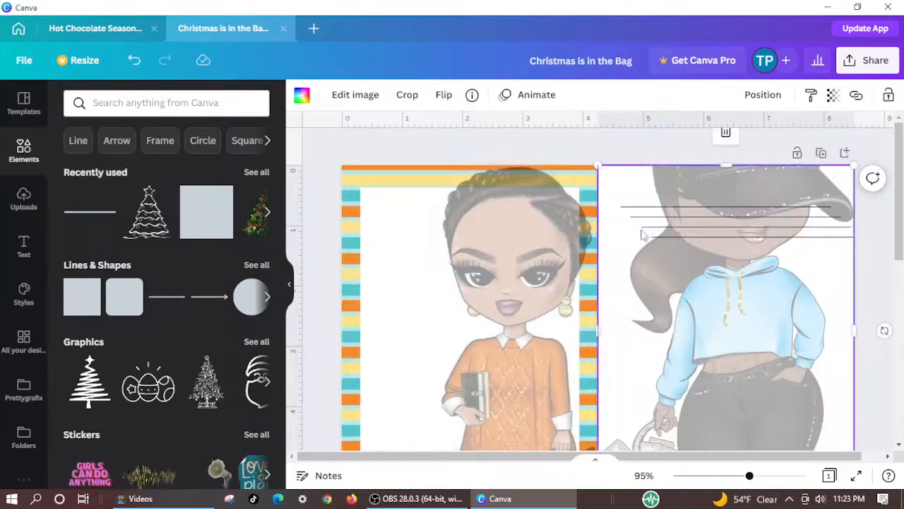
pyautogui.click(667, 237)
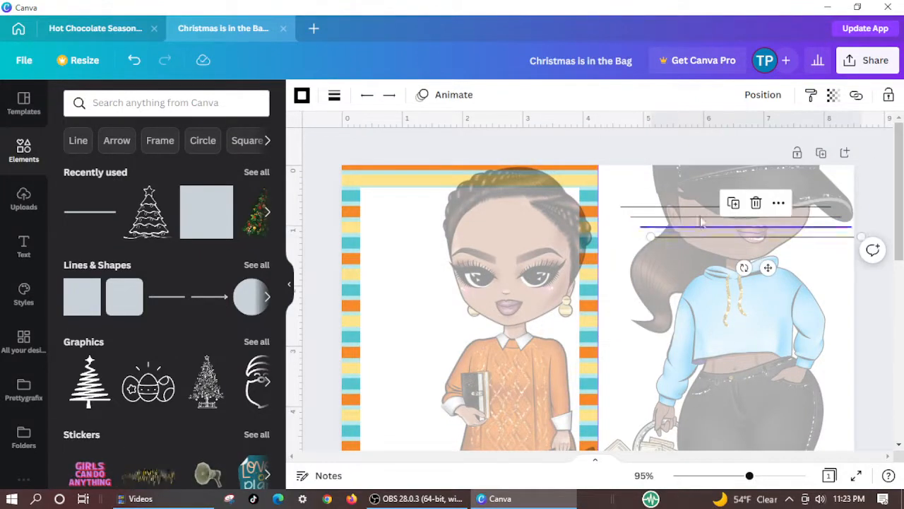
pyautogui.click(733, 205)
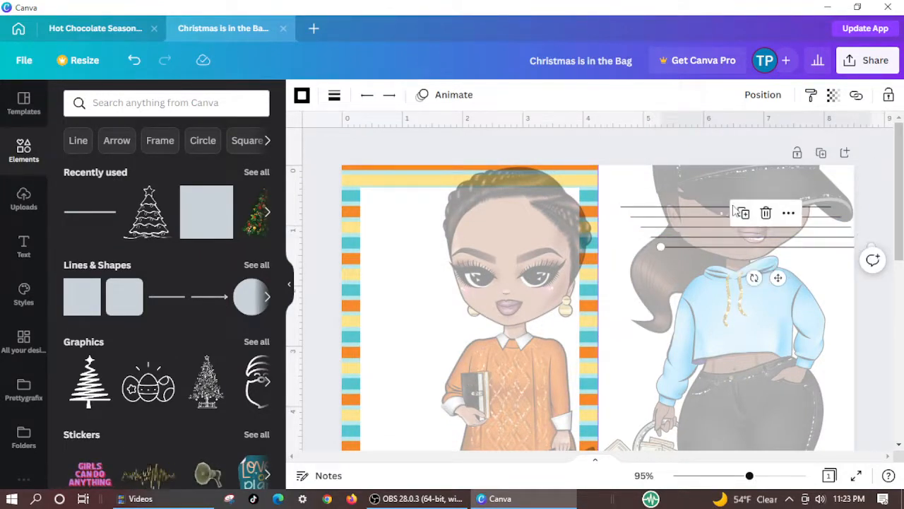
pyautogui.click(743, 213)
pyautogui.click(753, 222)
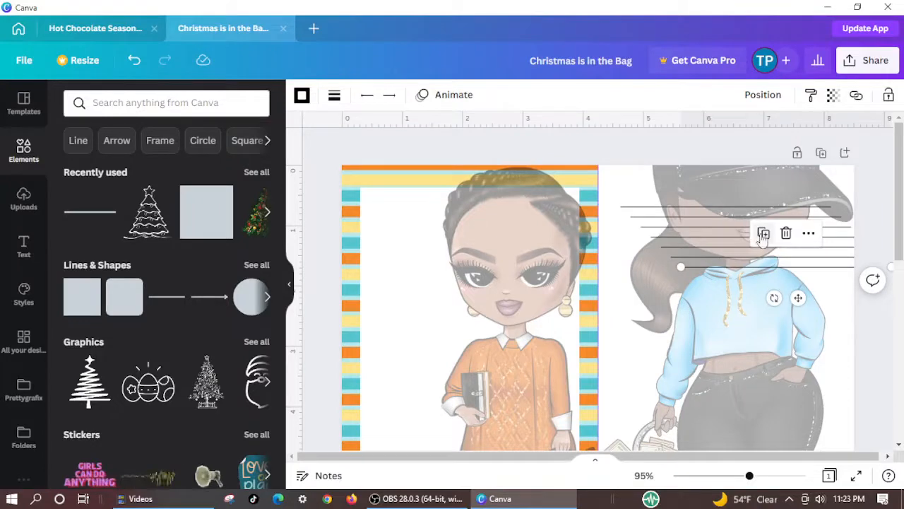
pyautogui.click(761, 235)
pyautogui.click(772, 245)
pyautogui.click(781, 255)
pyautogui.click(788, 267)
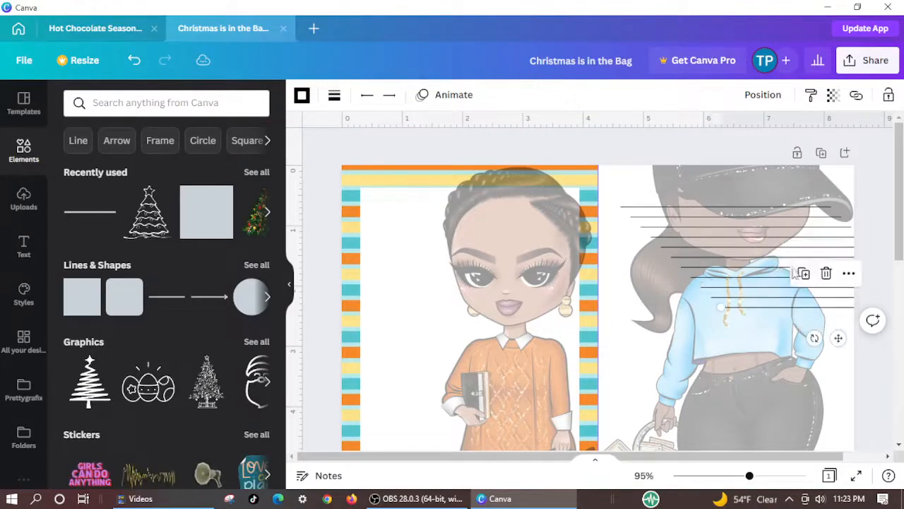
pyautogui.click(804, 279)
pyautogui.click(815, 291)
pyautogui.click(824, 293)
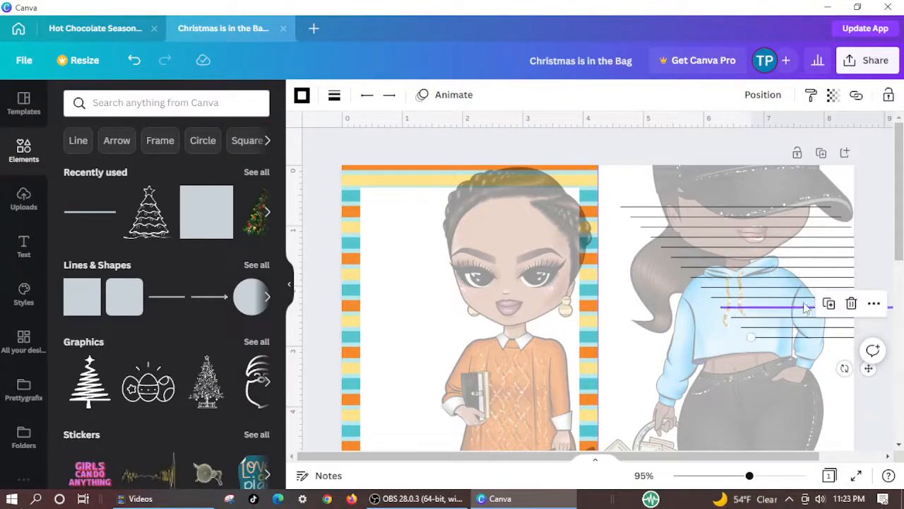
# Move the lowest line copy to about 0.3 in above the blue-hoodie card's lower edge, aligned horizontally with the first line.
pyautogui.scroll(-3, 774, 274)
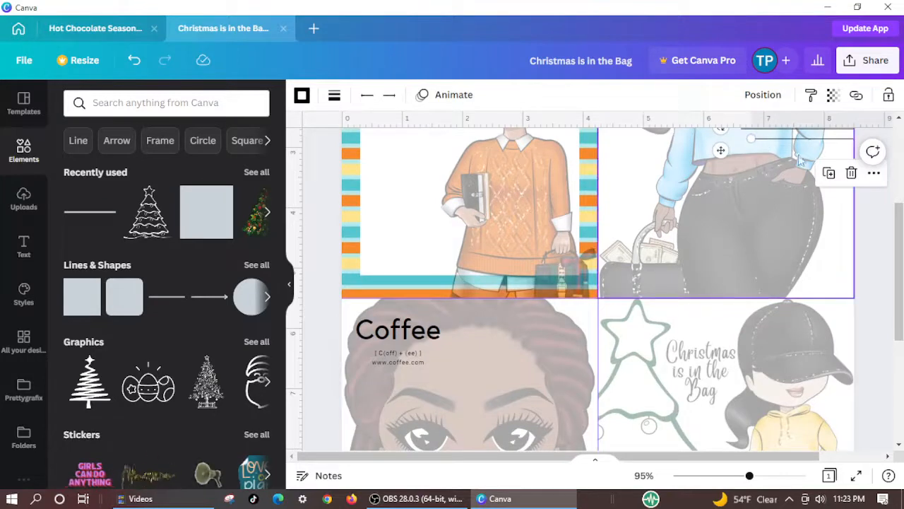
pyautogui.moveTo(721, 150); pyautogui.dragTo(590, 297)
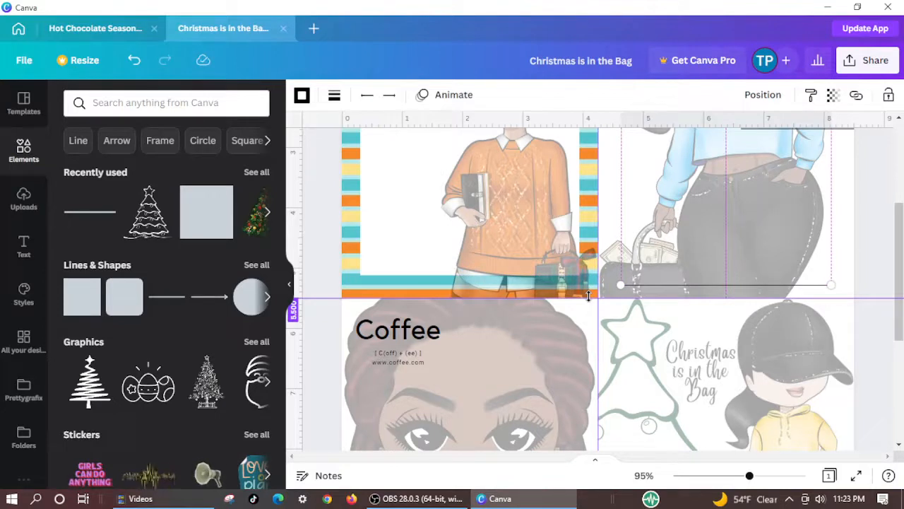
pyautogui.moveTo(588, 295); pyautogui.dragTo(589, 293)
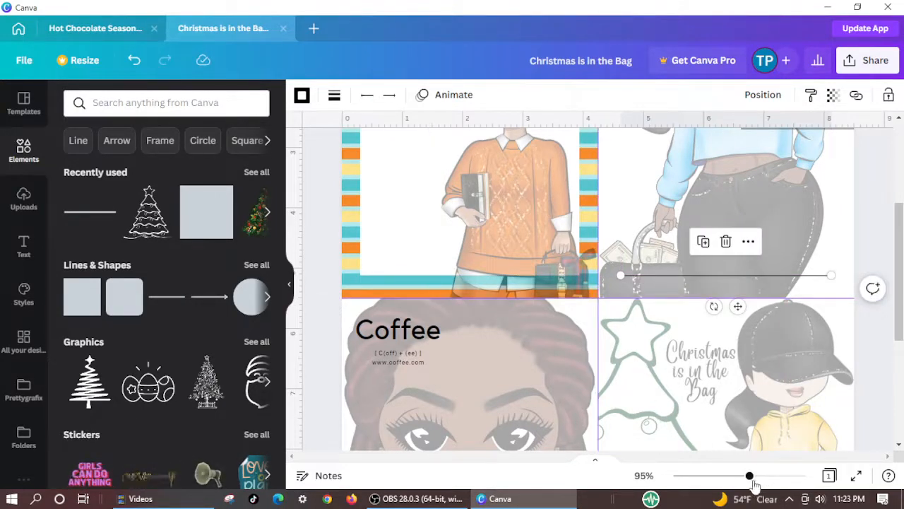
pyautogui.moveTo(750, 476); pyautogui.dragTo(762, 475)
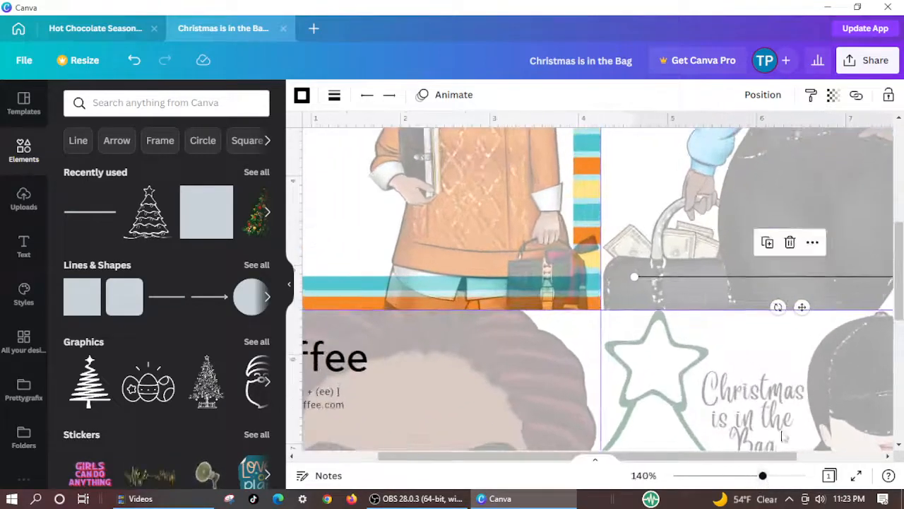
pyautogui.moveTo(802, 306); pyautogui.dragTo(801, 311)
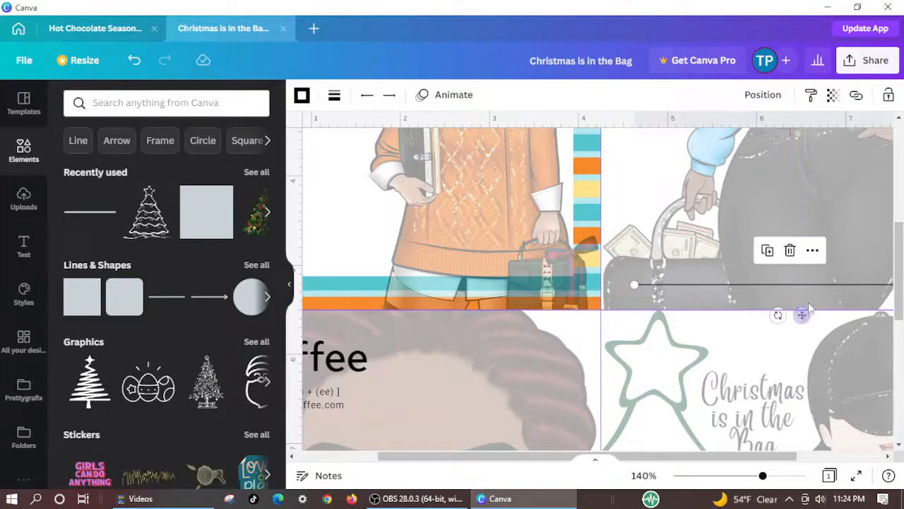
# Lock the blue-hoodie character image in place behind the ruled lines.
pyautogui.moveTo(734, 456); pyautogui.dragTo(810, 455)
pyautogui.scroll(3, 762, 256)
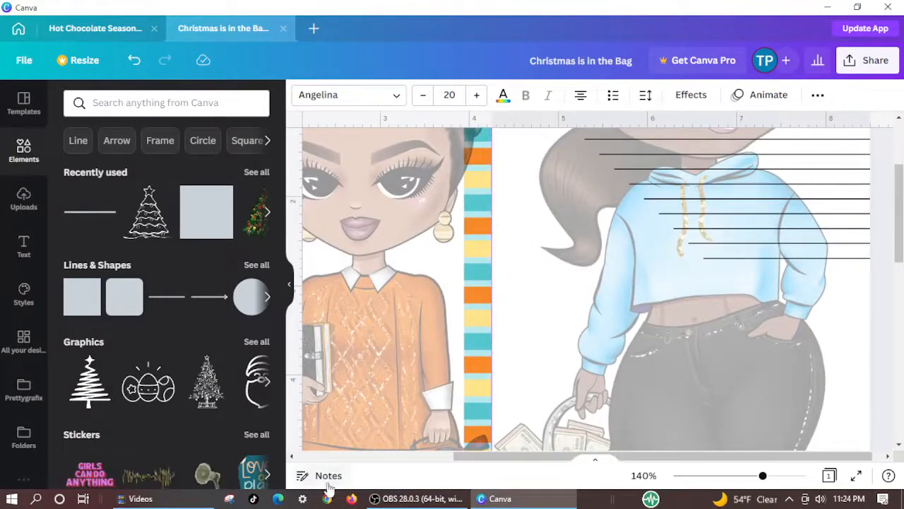
pyautogui.moveTo(762, 475); pyautogui.dragTo(734, 475)
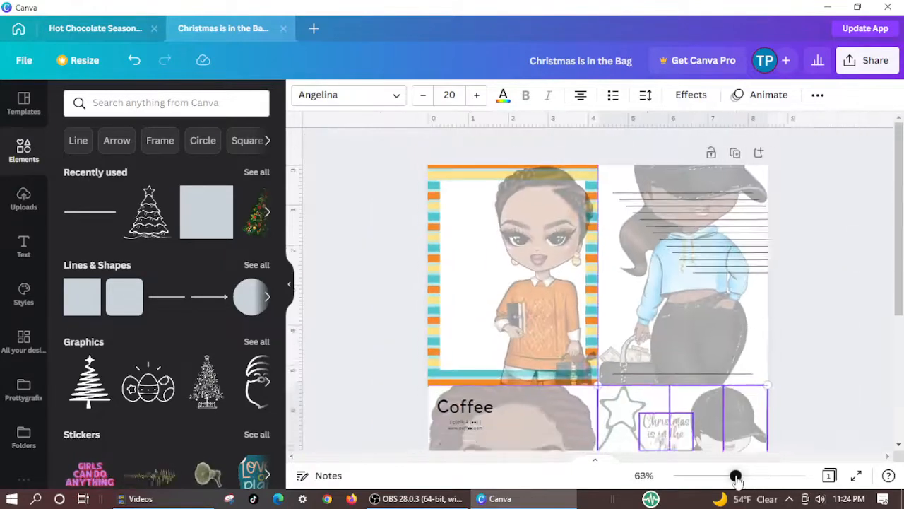
pyautogui.click(669, 297)
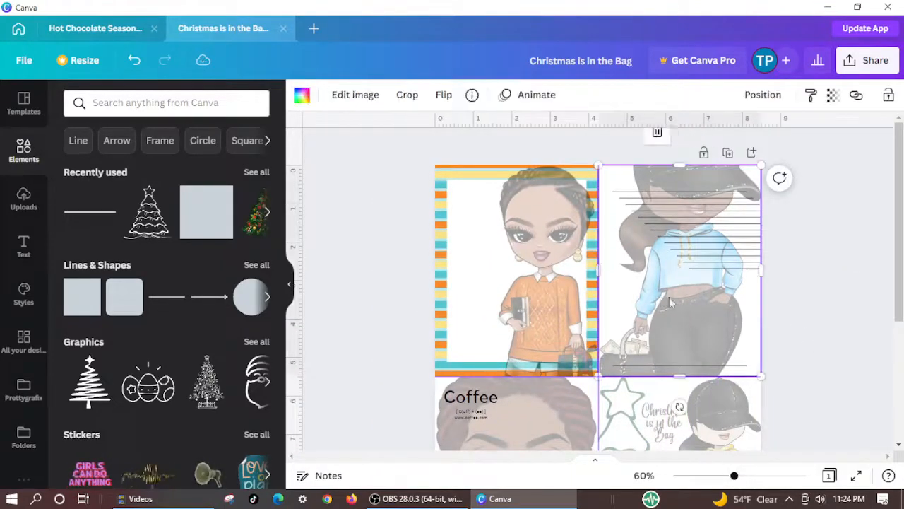
pyautogui.click(888, 96)
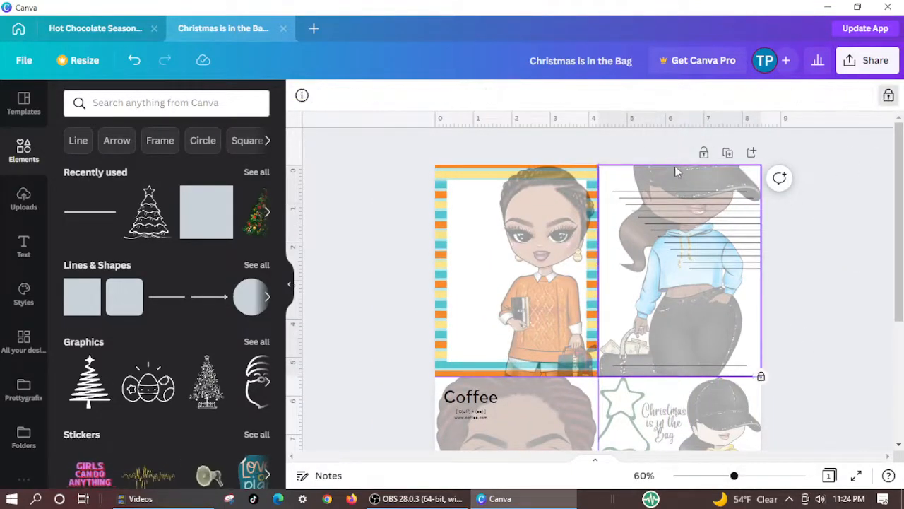
# Try to select all the ruled lines on the blue-hoodie card together.
pyautogui.click(673, 370)
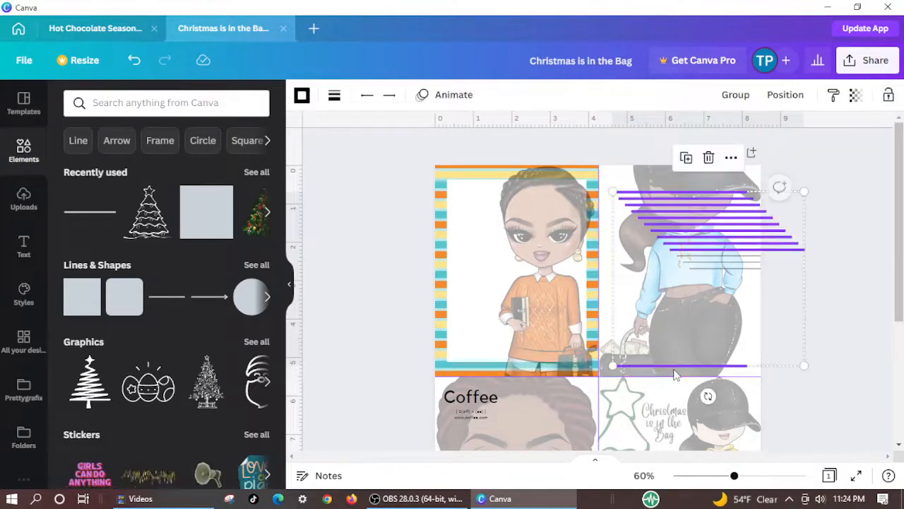
pyautogui.click(851, 226)
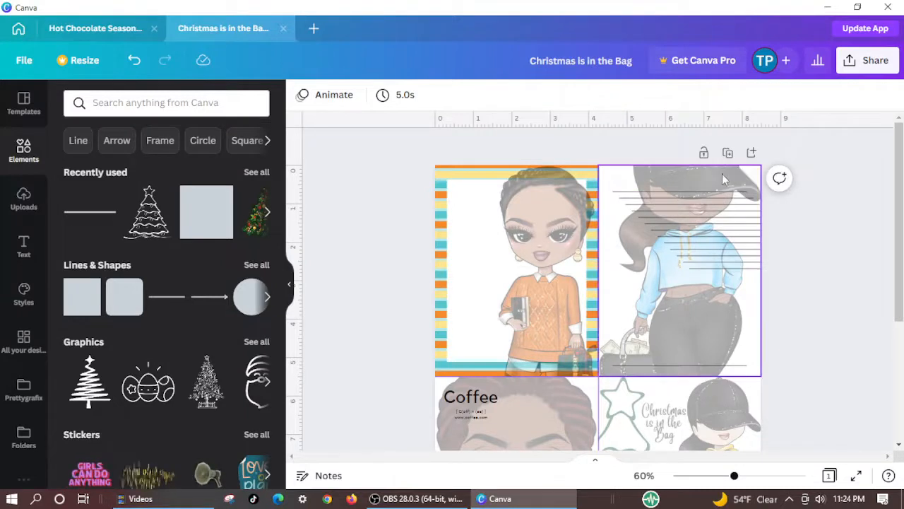